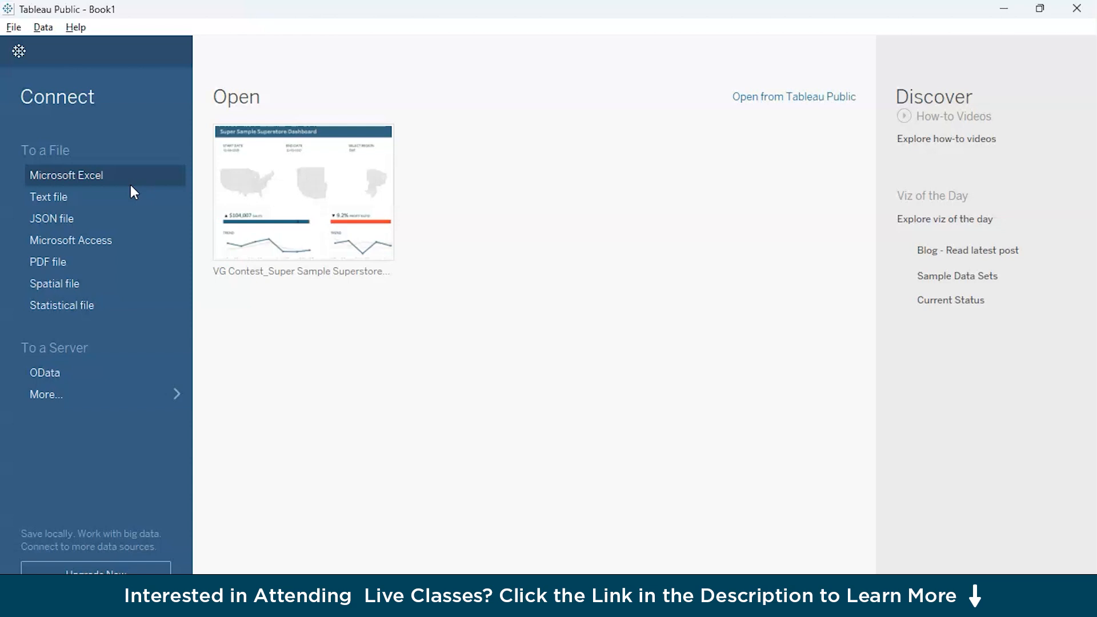
Connect to the Excel workbook Tableau Sales EU in the Excel Datasets folder under Downloads.
click(104, 377)
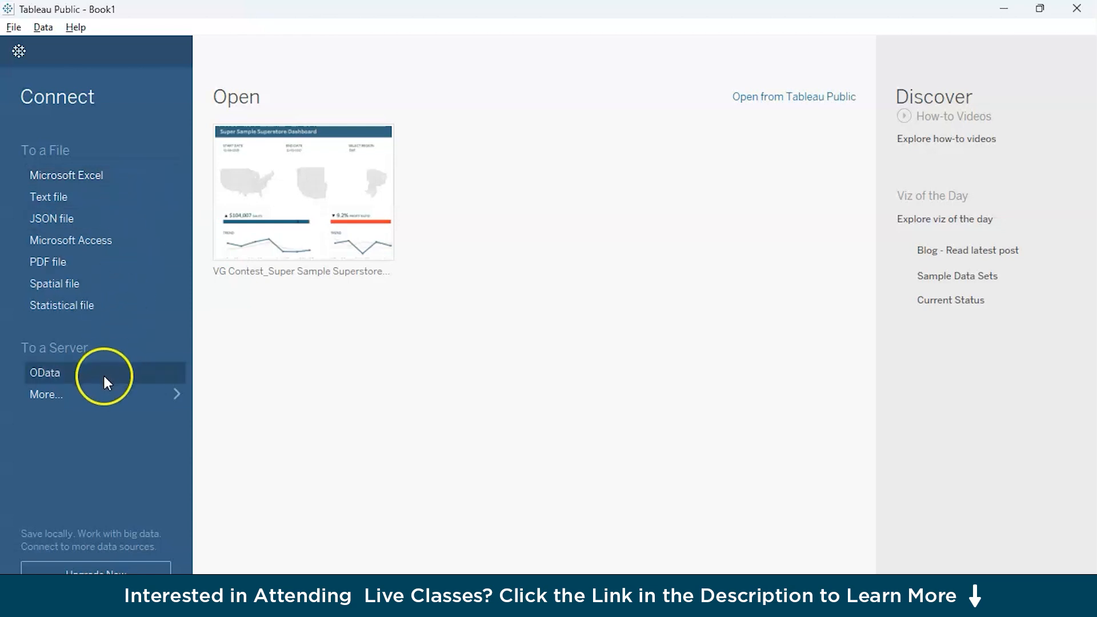
click(174, 393)
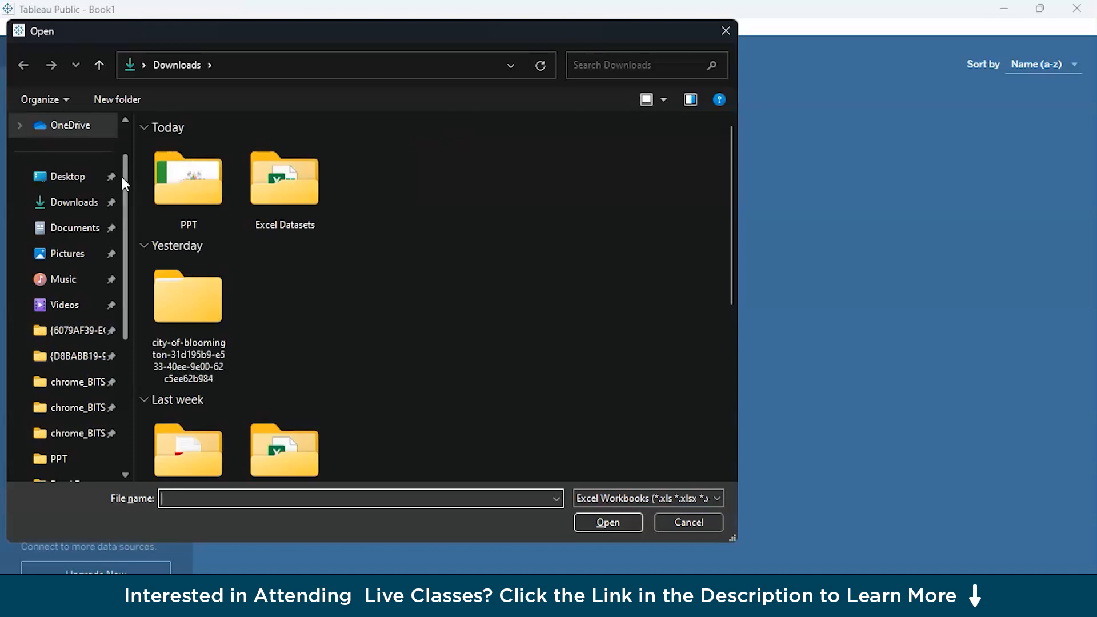
double_click(270, 184)
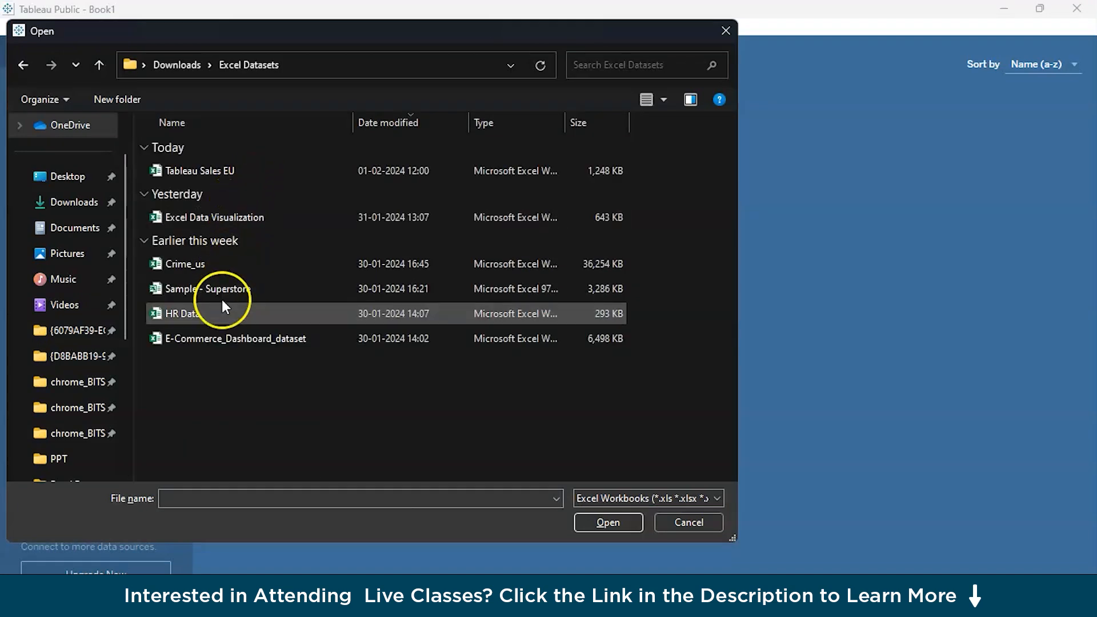
double_click(249, 173)
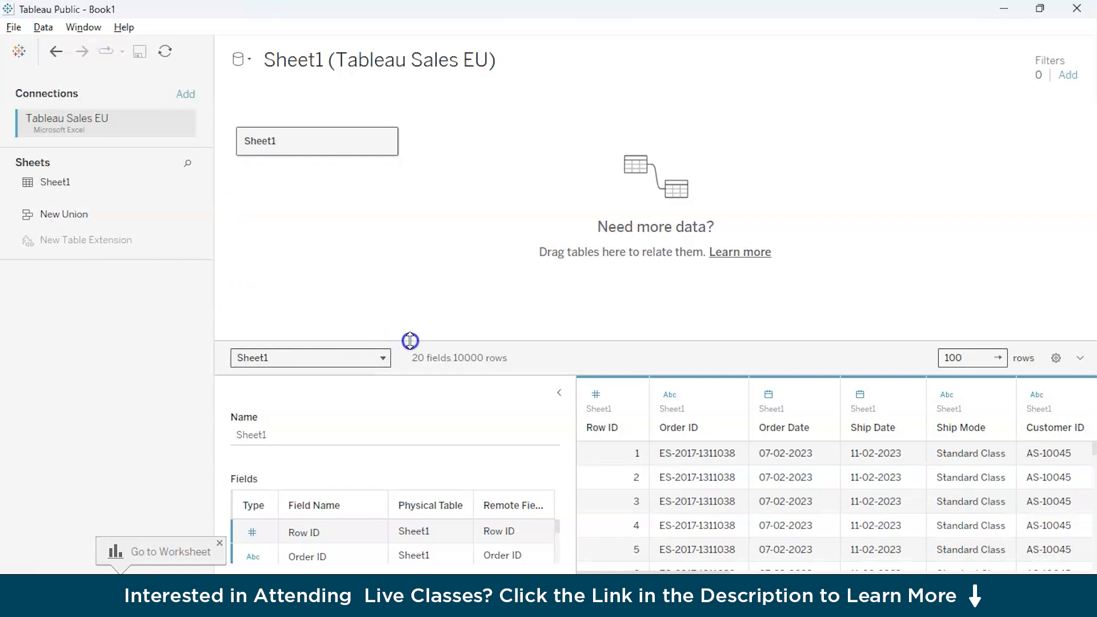
Enlarge the Sheet1 data preview area and collapse its table details.
drag(410, 341, 448, 223)
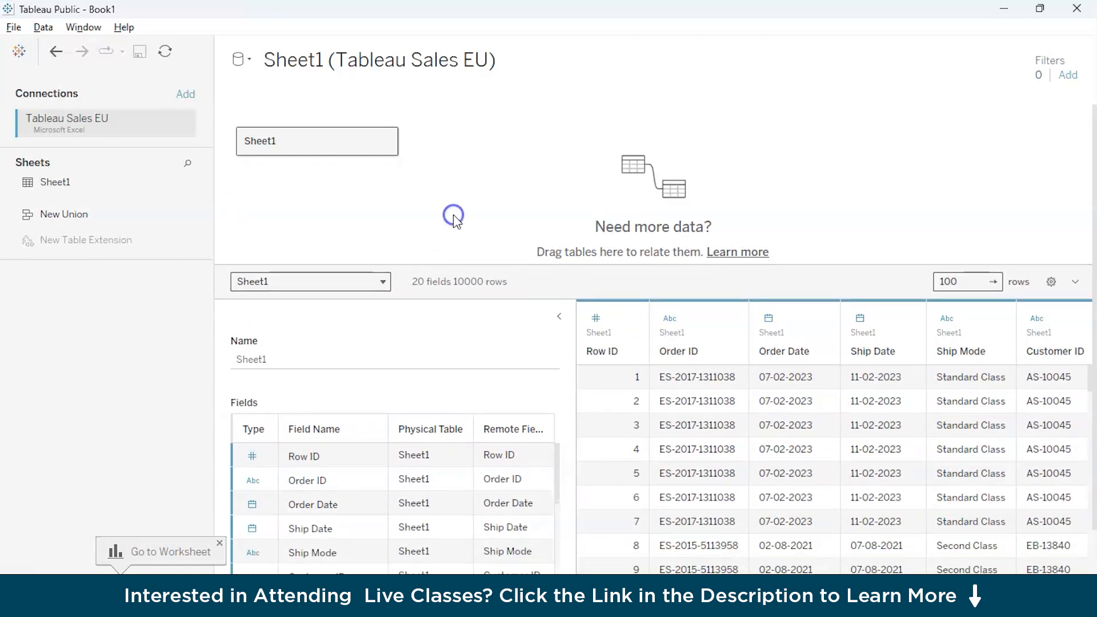
click(558, 316)
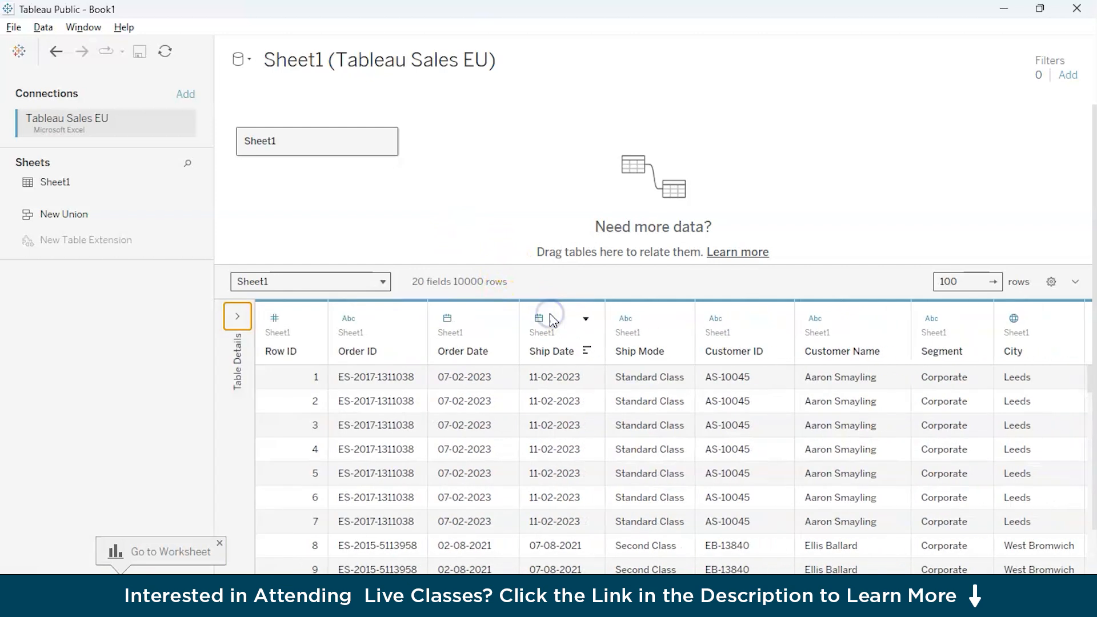
click(628, 430)
Open the blank worksheet and look through the dimensions and measures available in the data source.
click(160, 552)
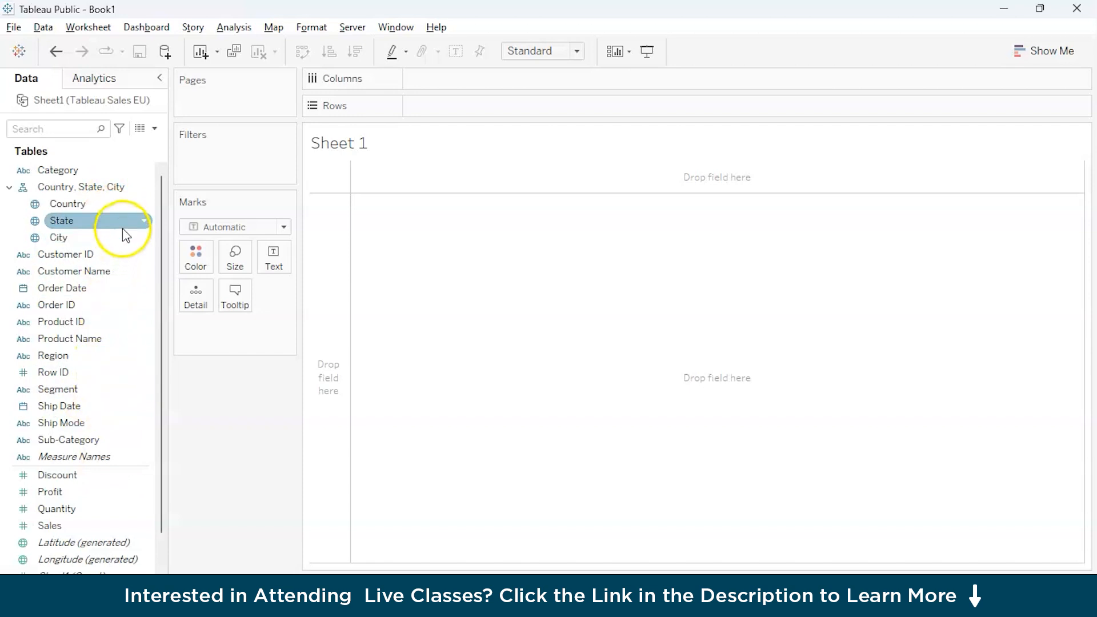
scroll(127, 509, down, 2)
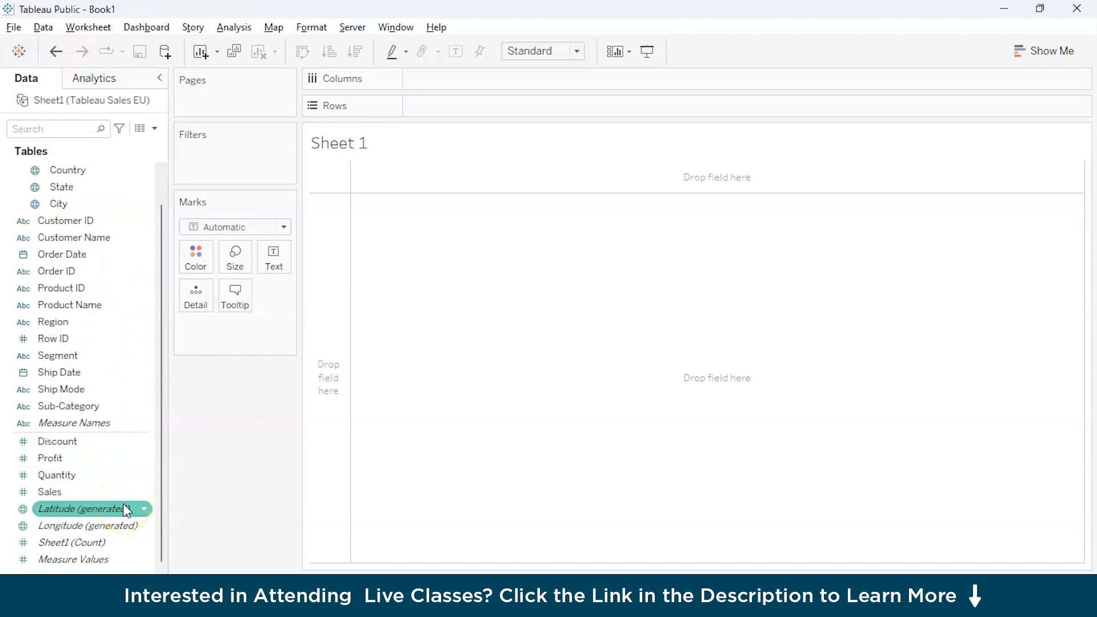
scroll(110, 329, up, 2)
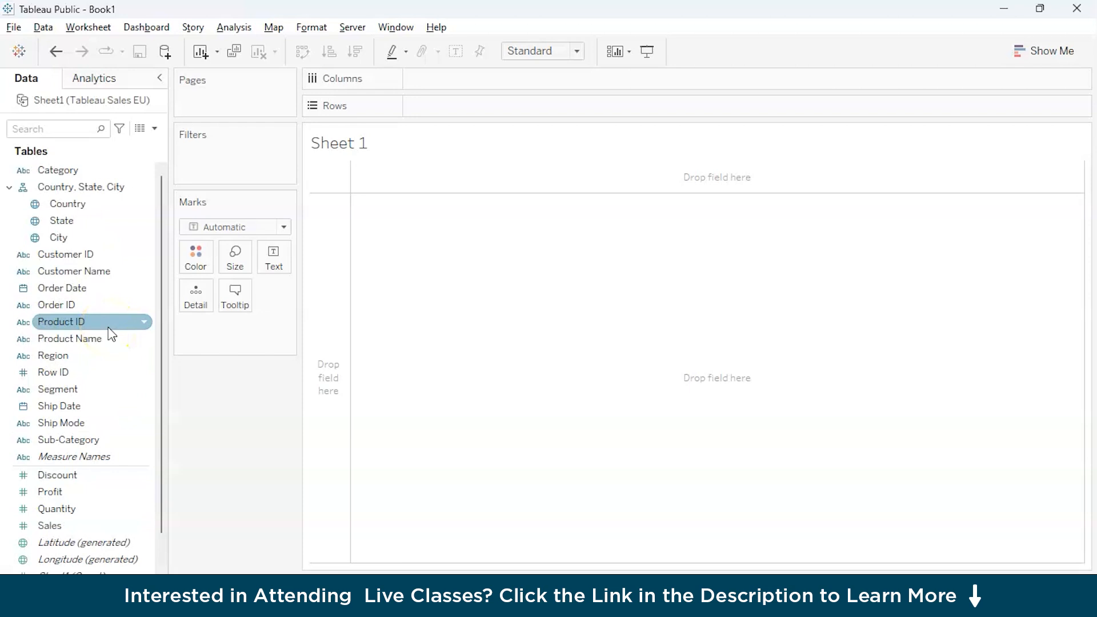
scroll(112, 334, down, 2)
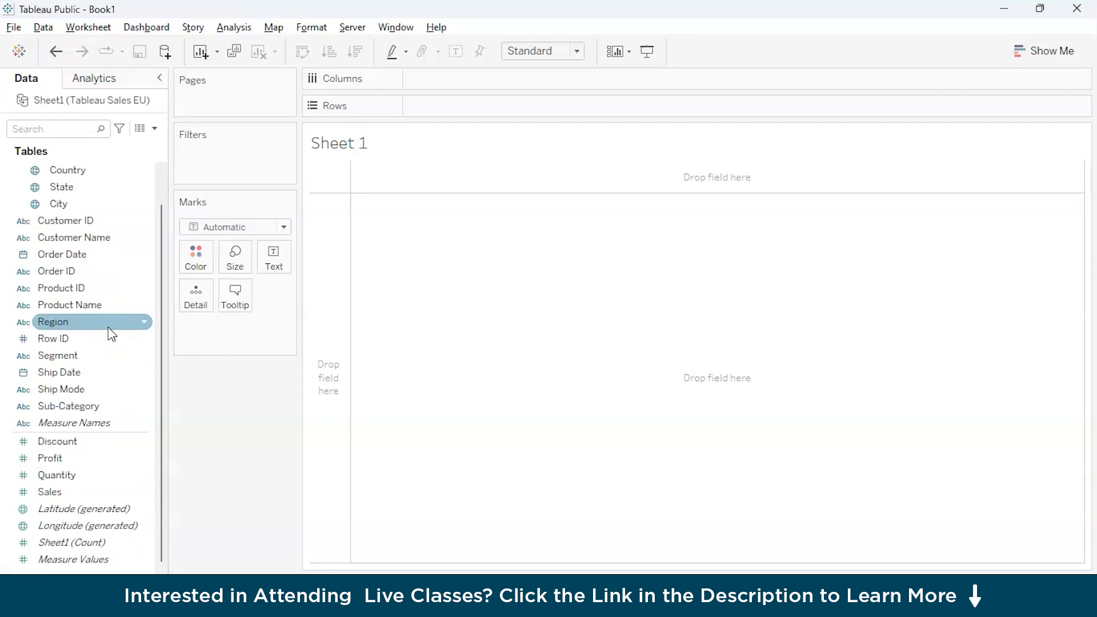
click(84, 447)
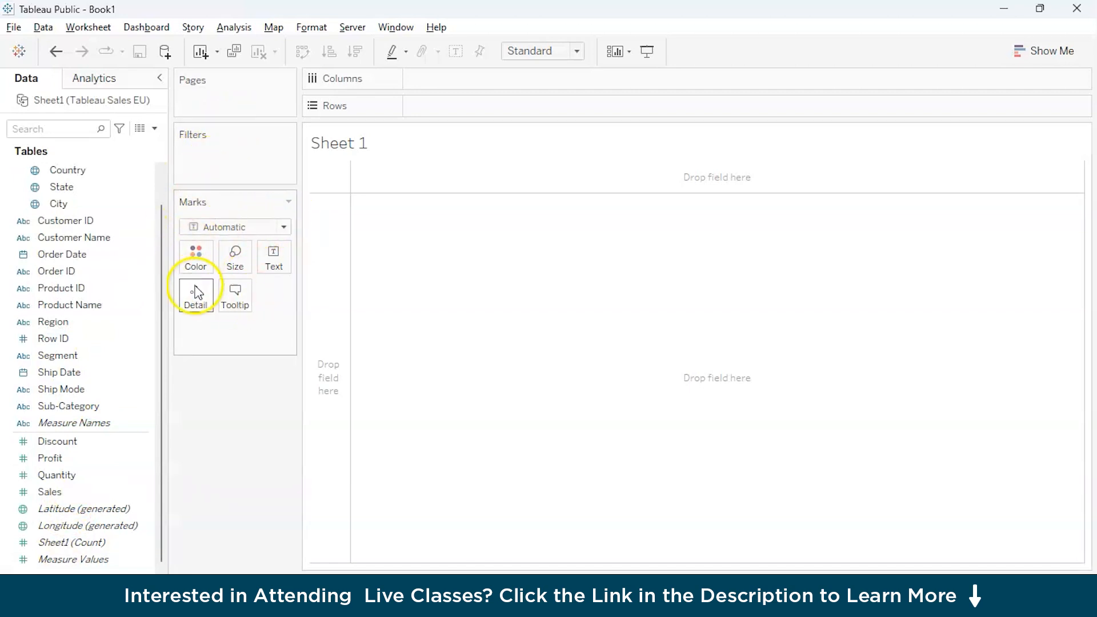
drag(117, 223, 166, 544)
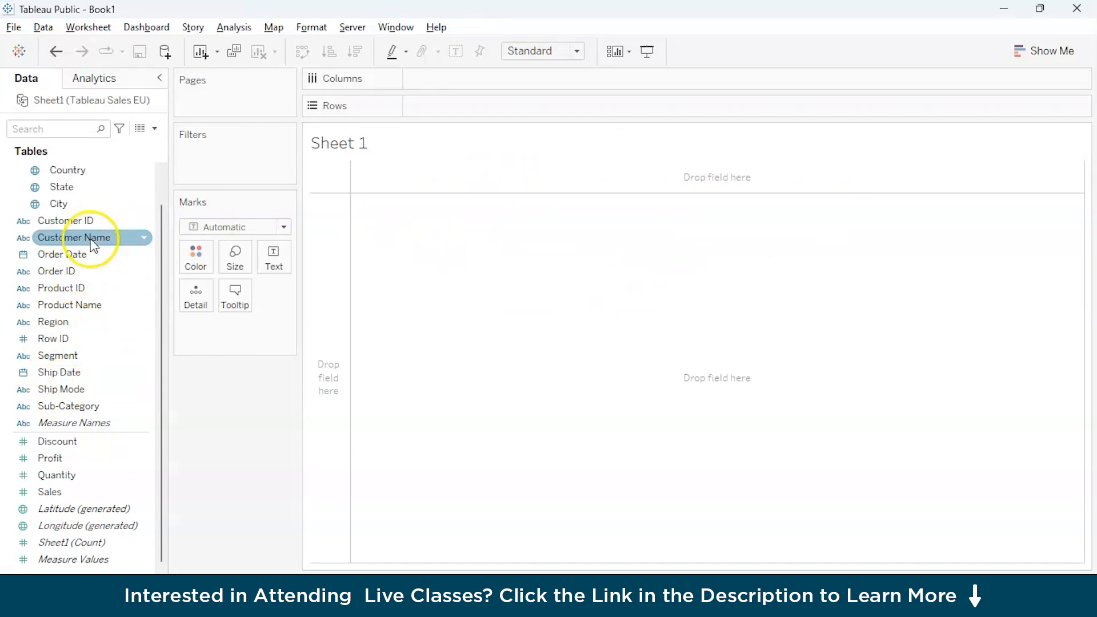
Place the Customer ID field on the worksheet's columns, adding all of its members.
scroll(91, 240, up, 1)
scroll(94, 245, down, 1)
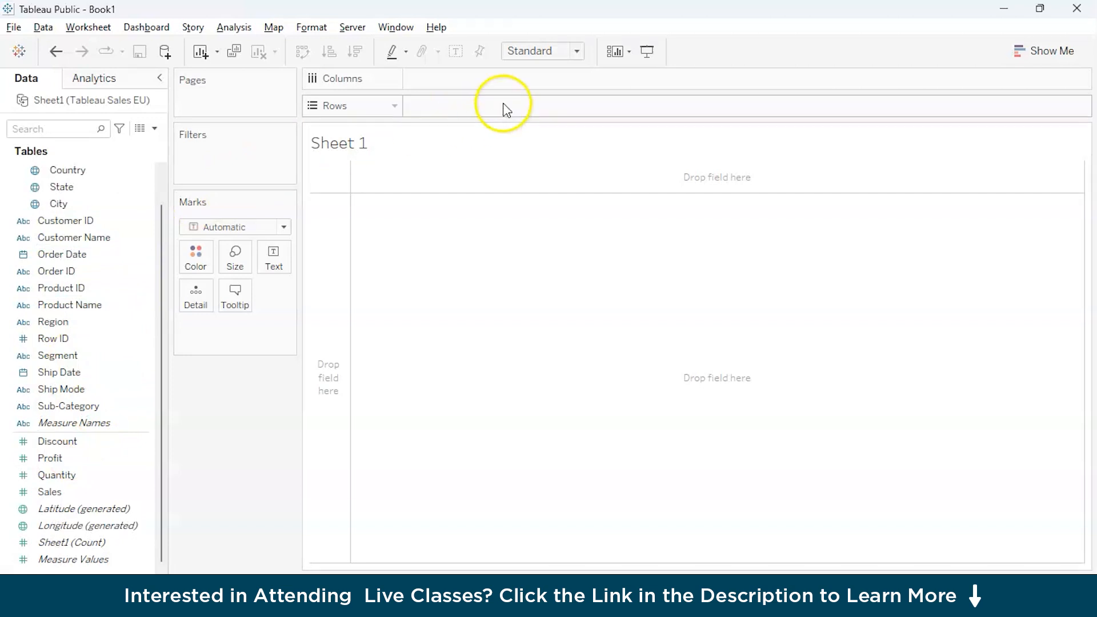
click(84, 463)
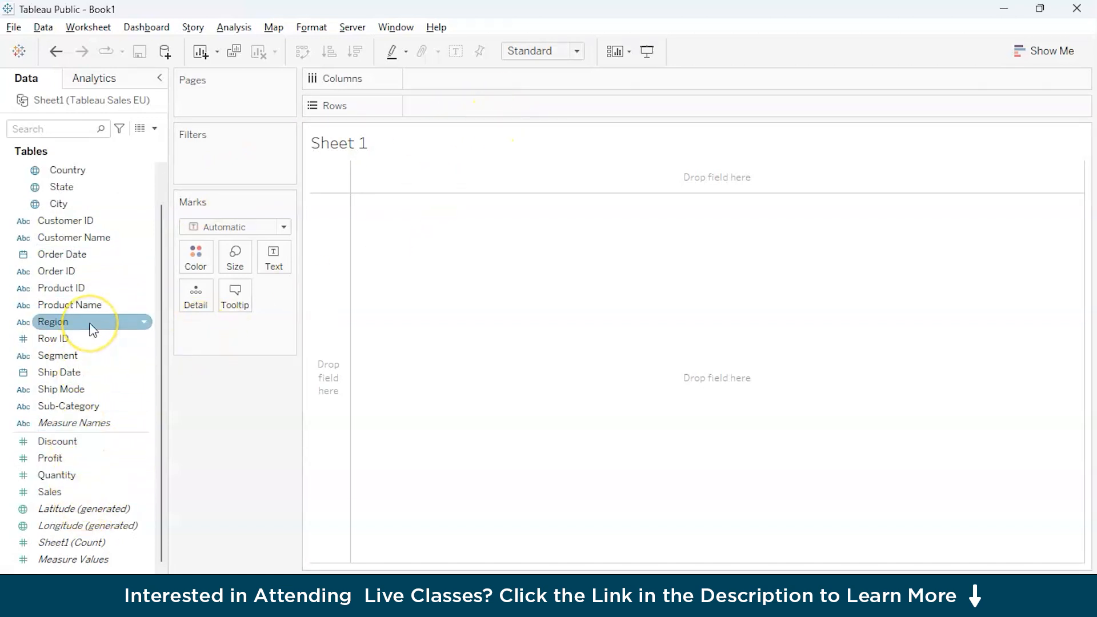
scroll(91, 329, up, 2)
drag(95, 259, 461, 81)
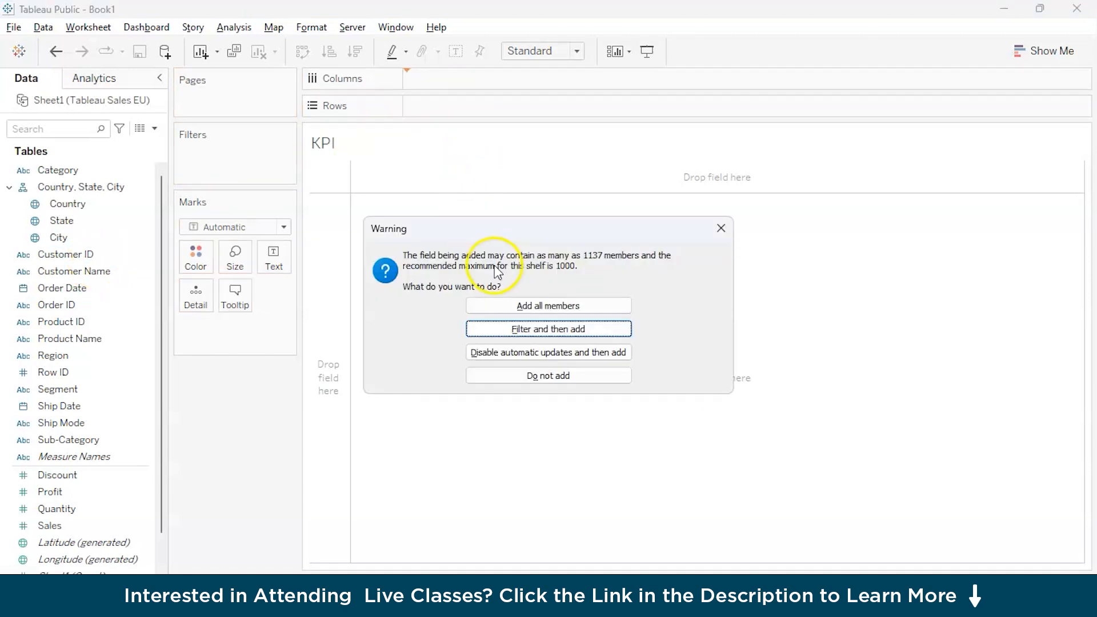
click(526, 307)
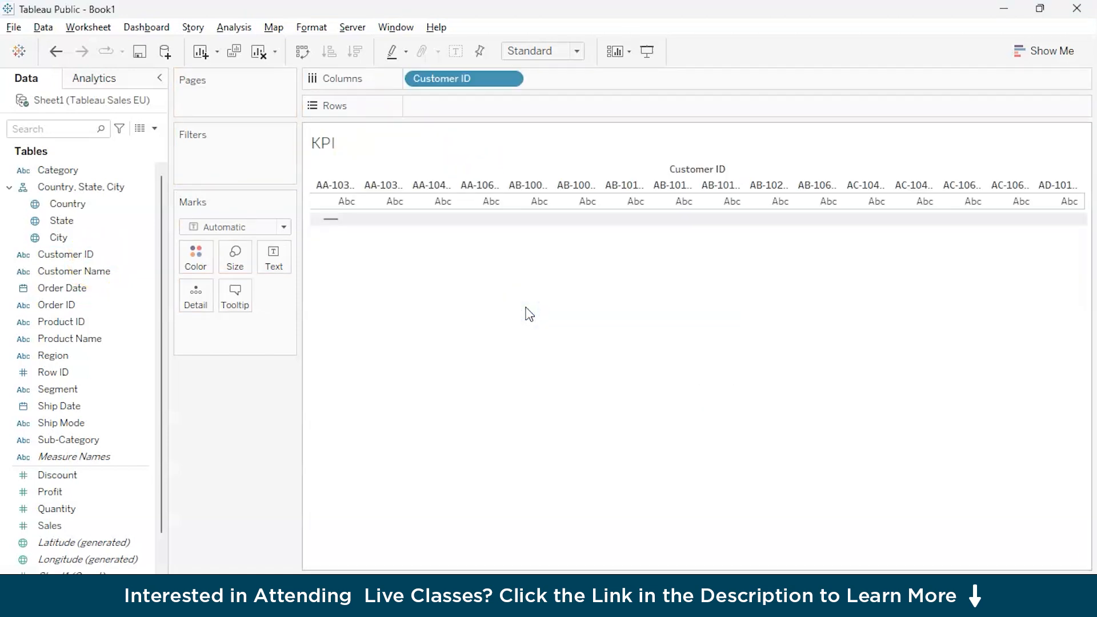
Convert the Customer ID field on the columns to a distinct count measure.
click(509, 79)
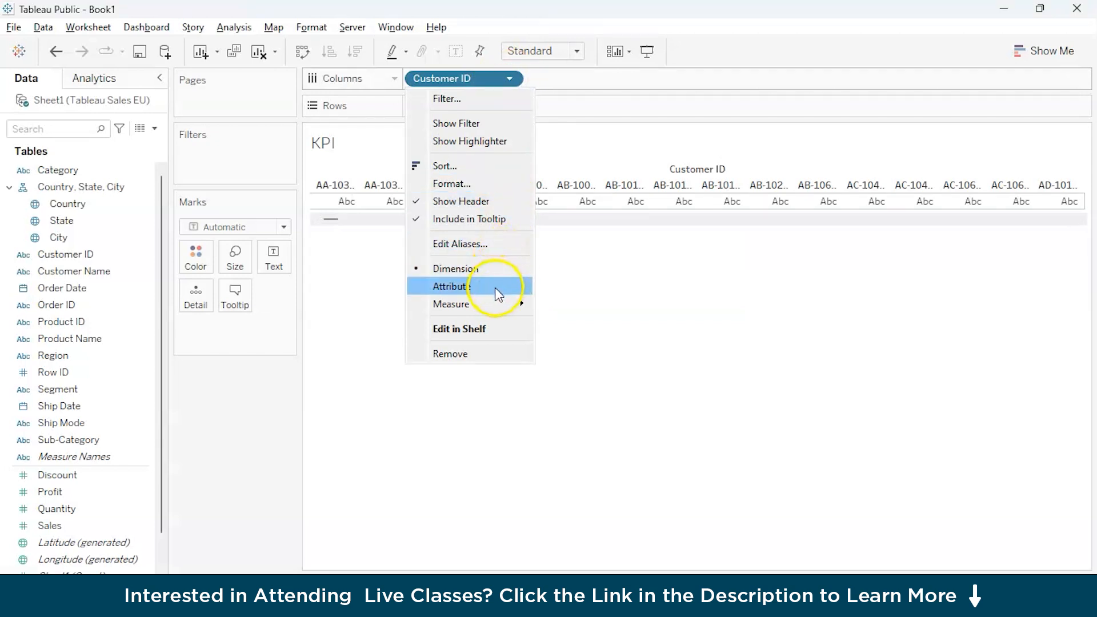
mouse_move(493, 303)
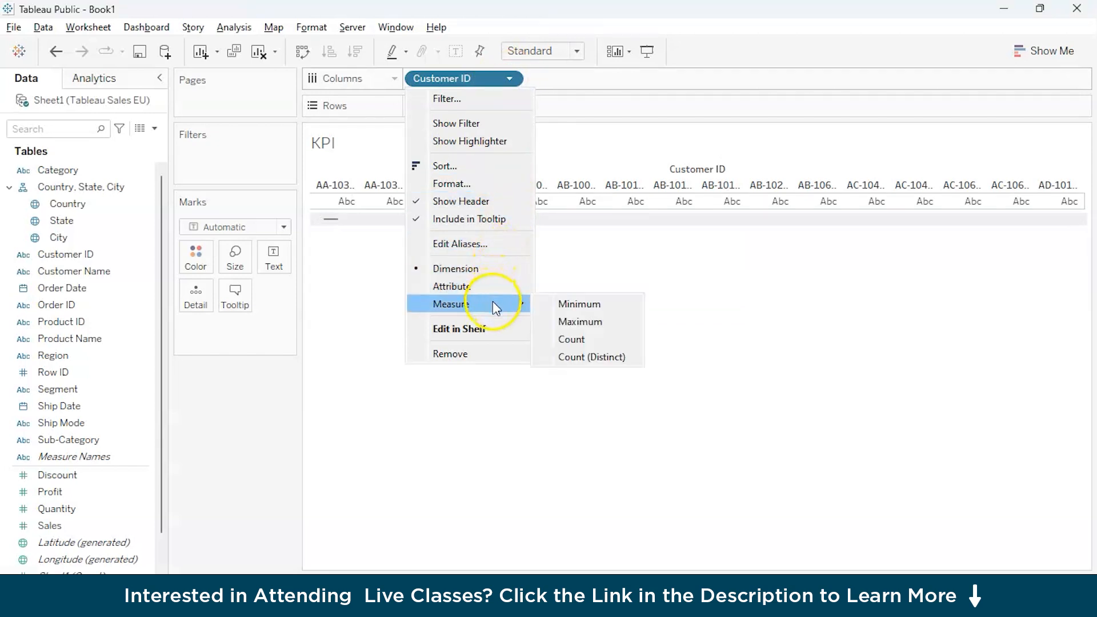
click(594, 358)
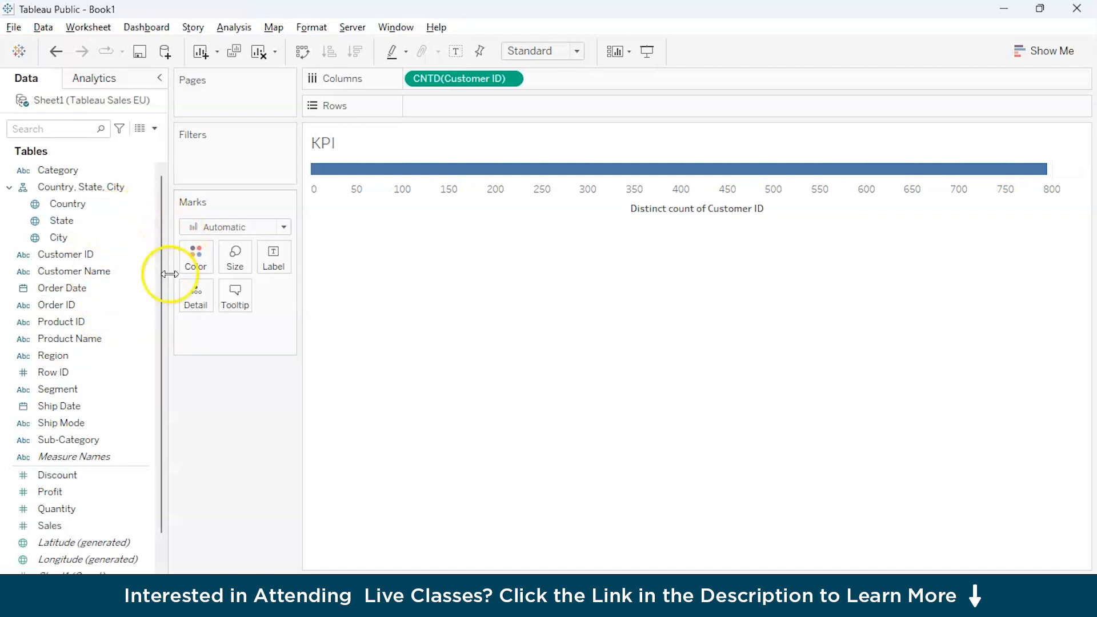
Place the Product ID field on the columns alongside the Customer ID count, adding all of its members.
scroll(91, 384, down, 1)
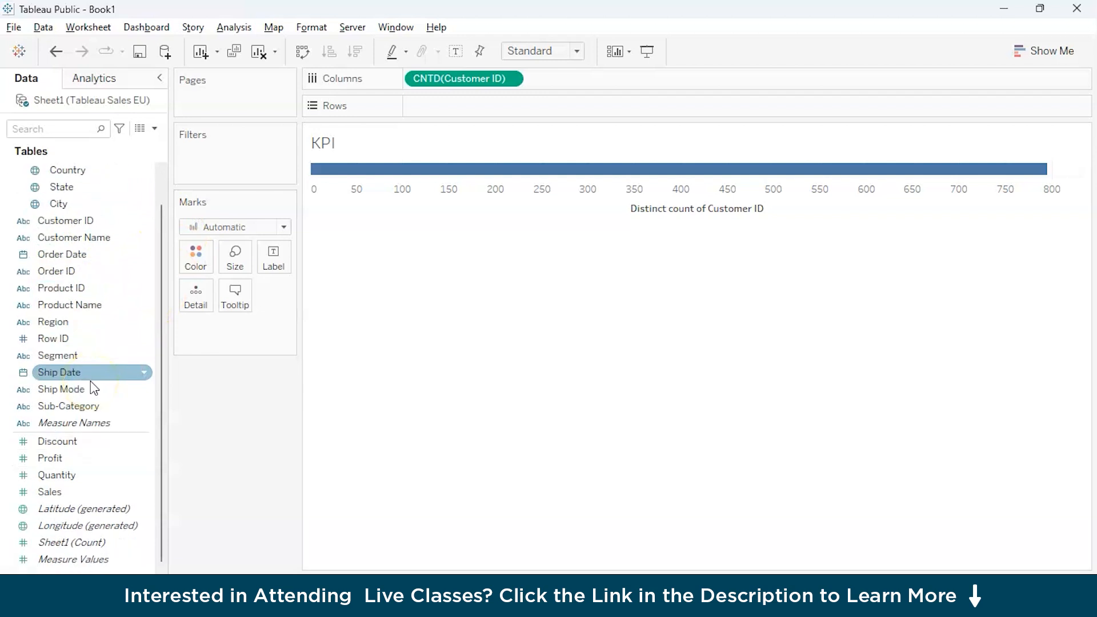
click(82, 491)
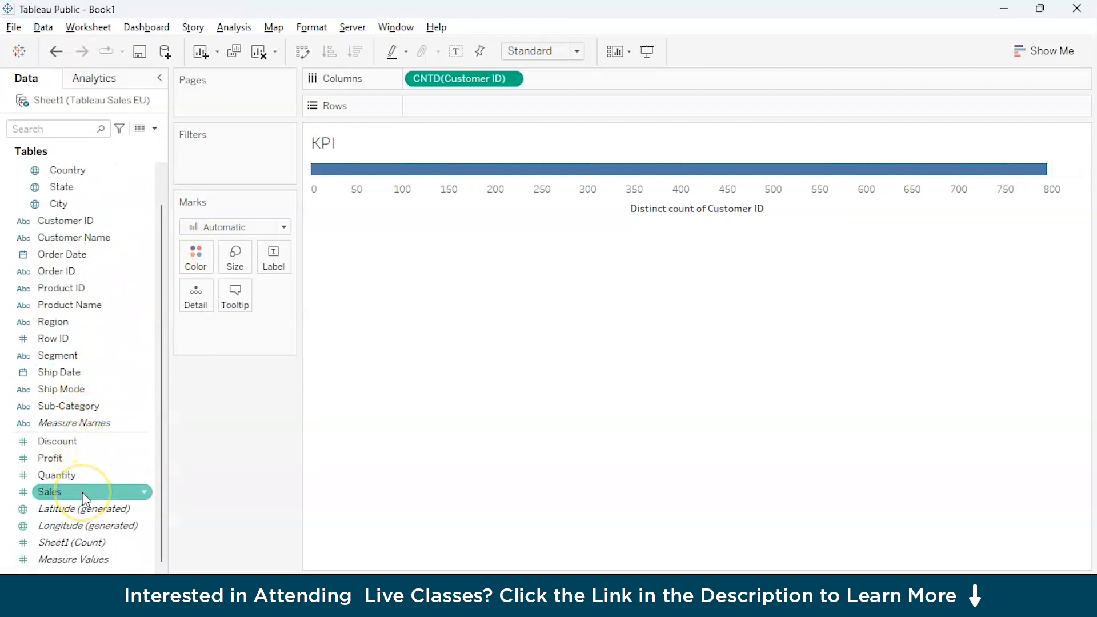
key(Up)
click(84, 270)
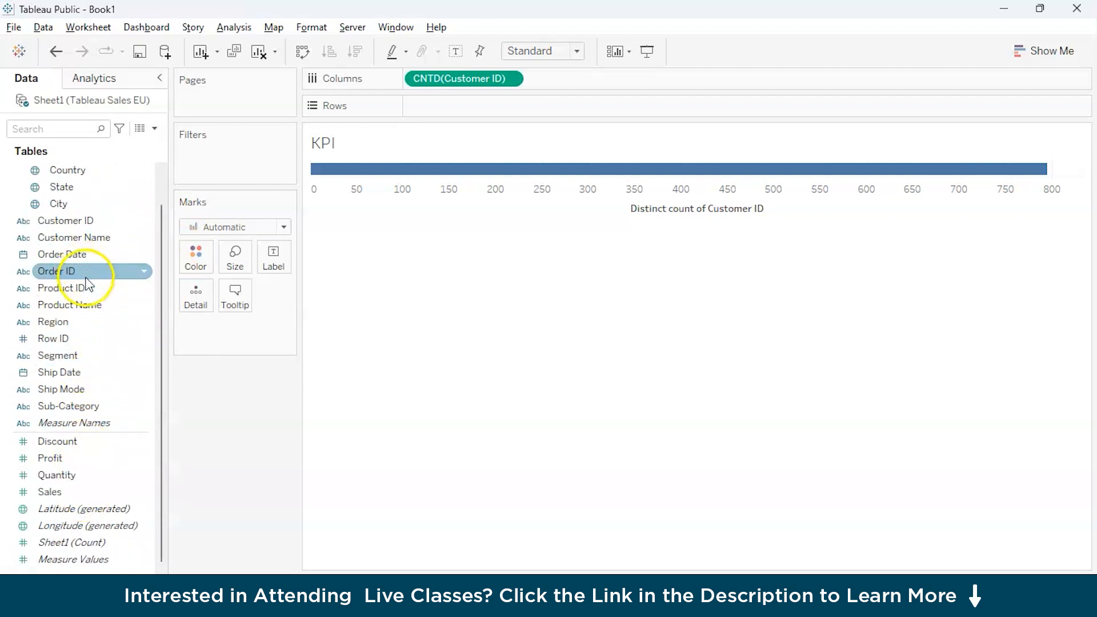
click(85, 288)
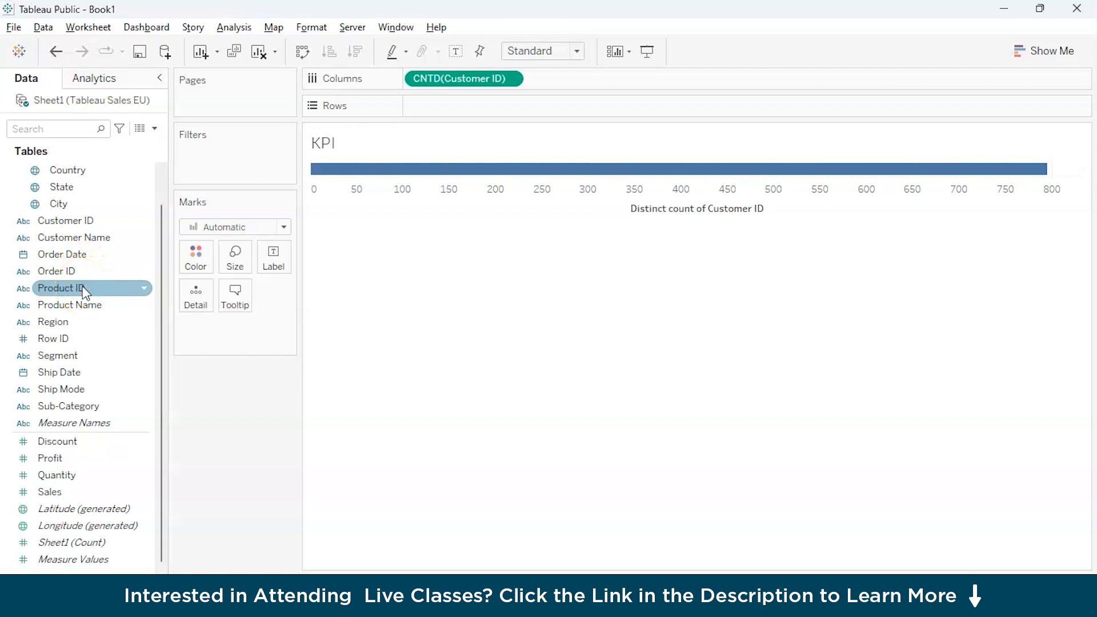
drag(85, 292, 593, 80)
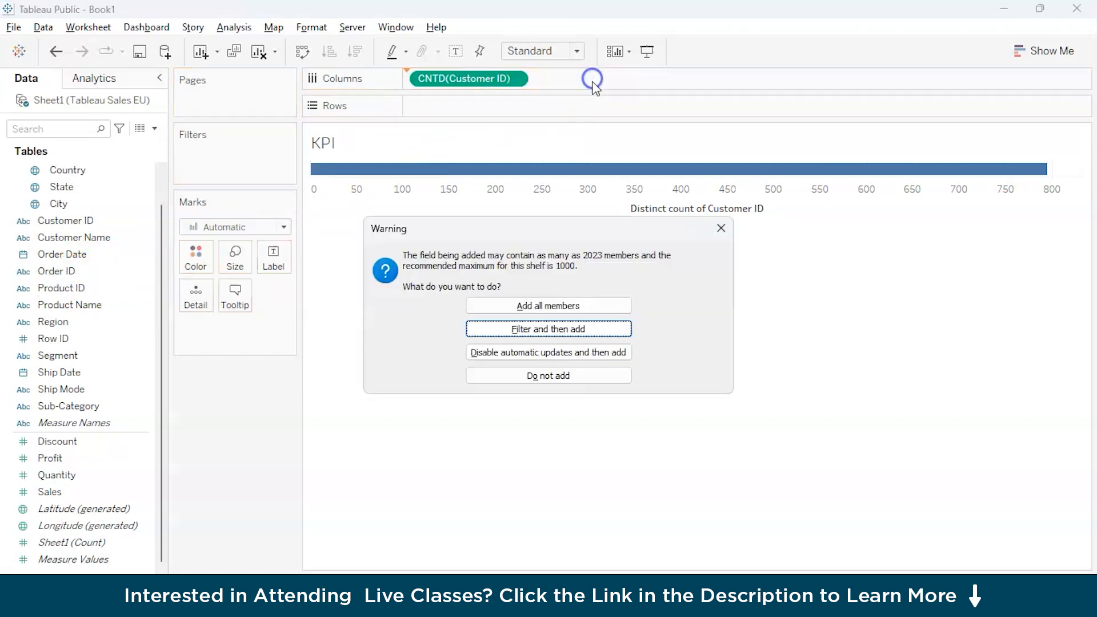
click(558, 307)
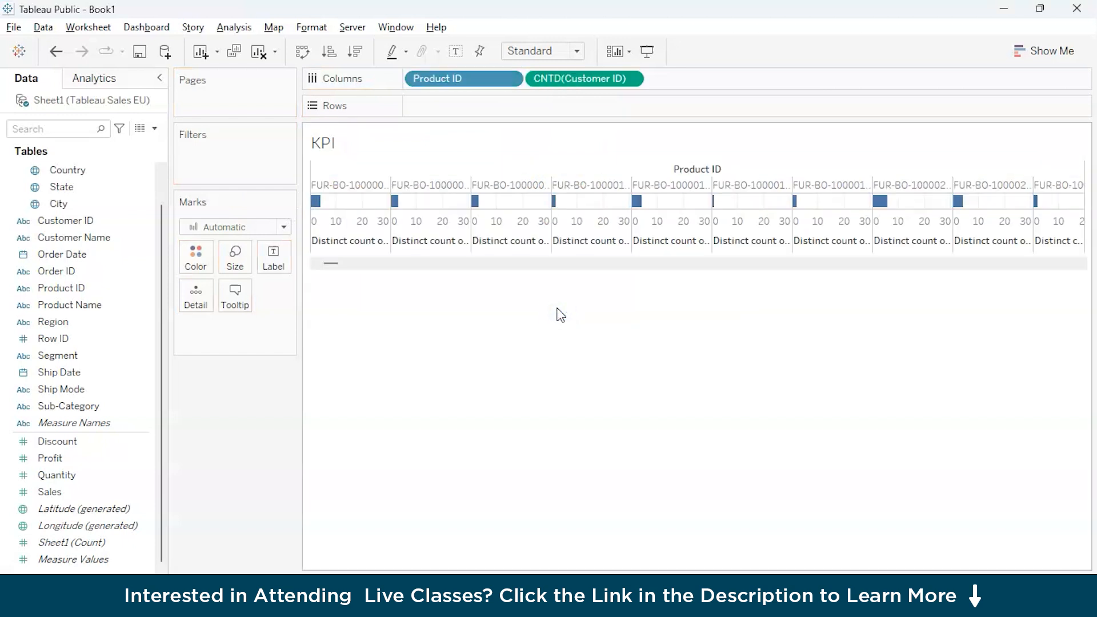
Convert the Product ID field on the columns to a Count measure.
click(508, 79)
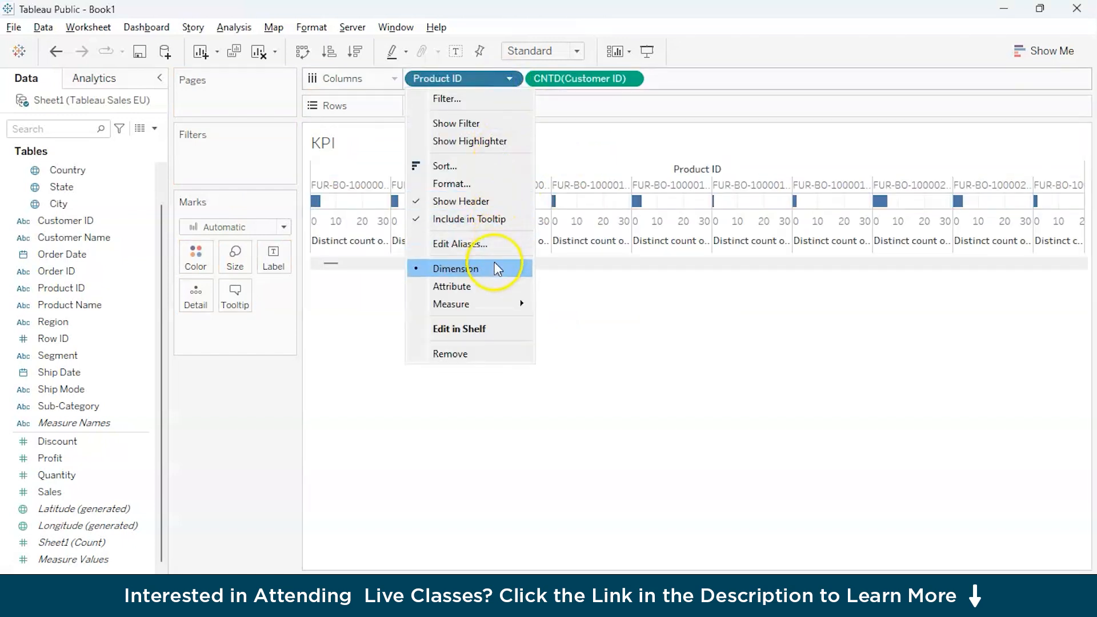
click(492, 302)
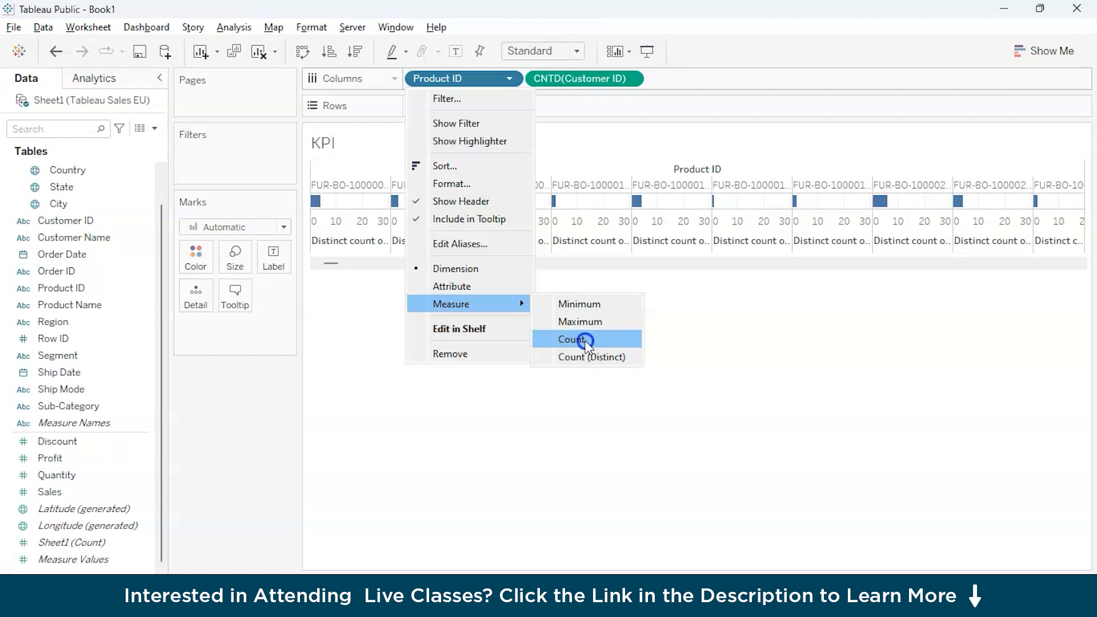
click(585, 340)
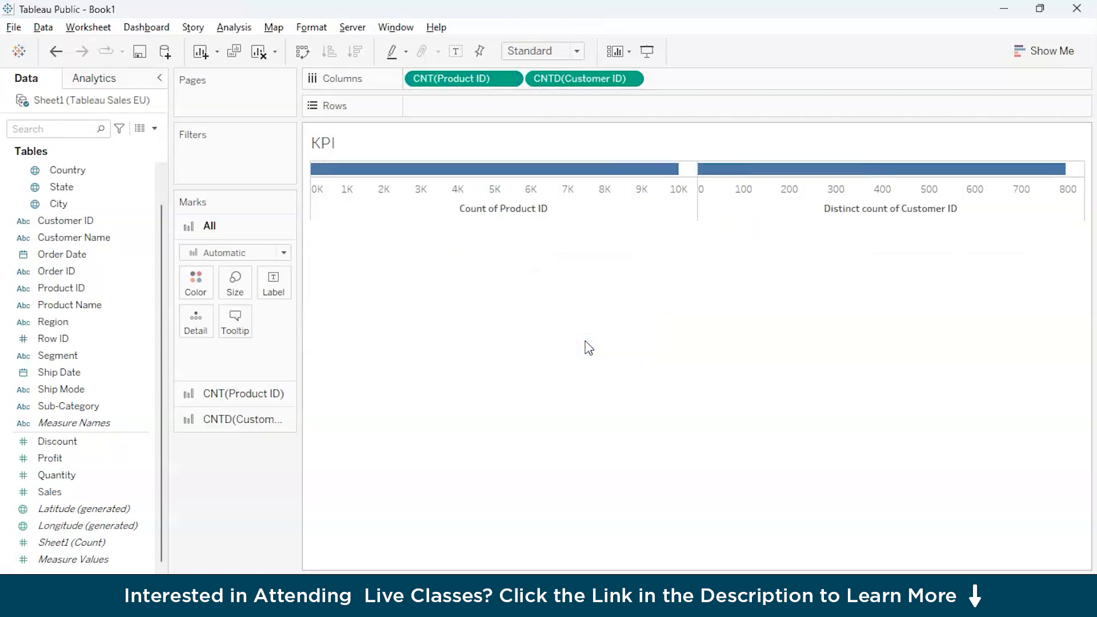
Add the Quantity measure to the columns after the Customer ID distinct count.
click(104, 495)
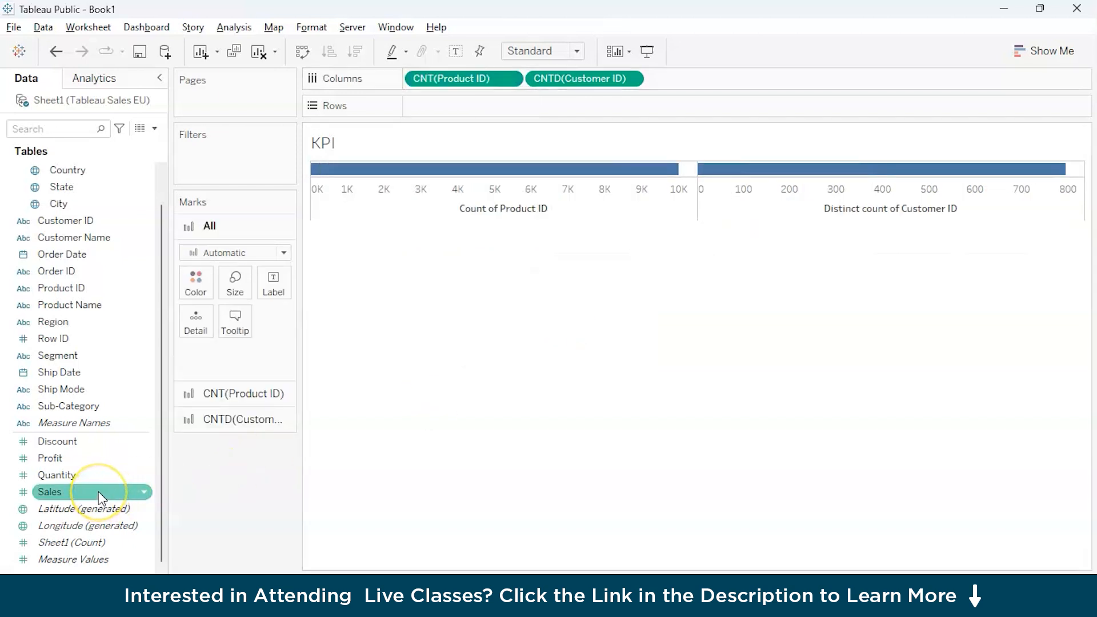
click(100, 476)
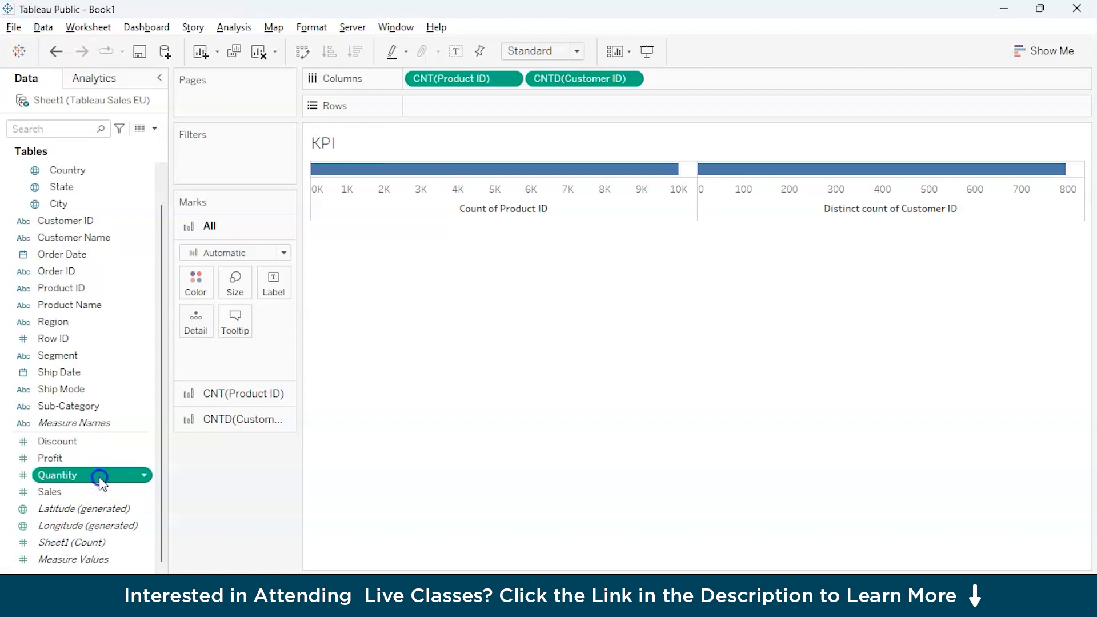
click(100, 478)
click(173, 478)
drag(131, 485, 743, 86)
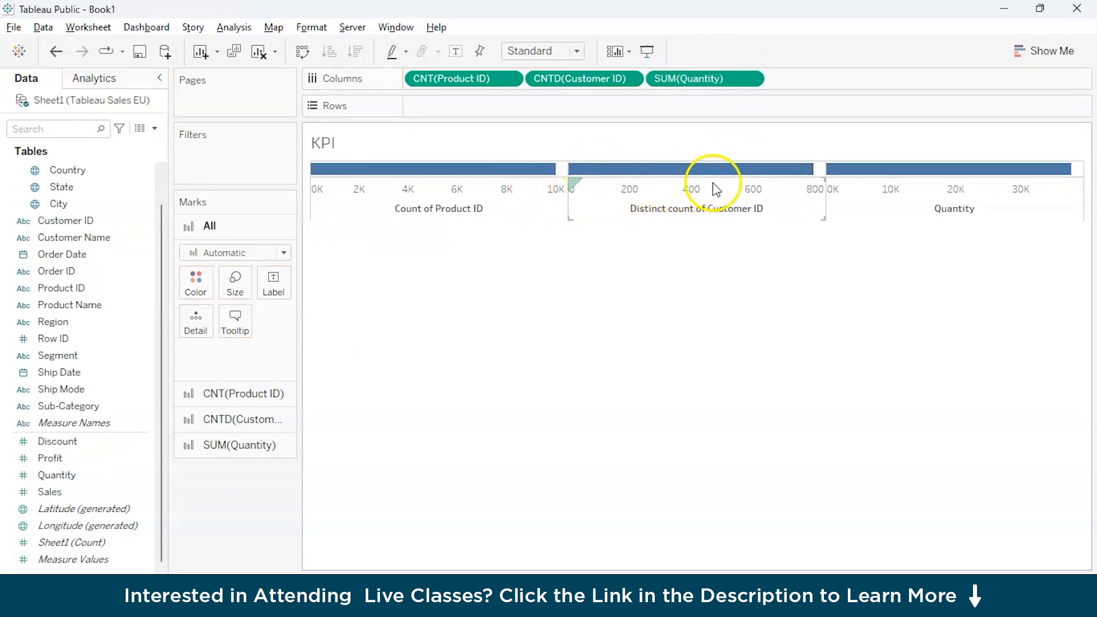
click(1048, 56)
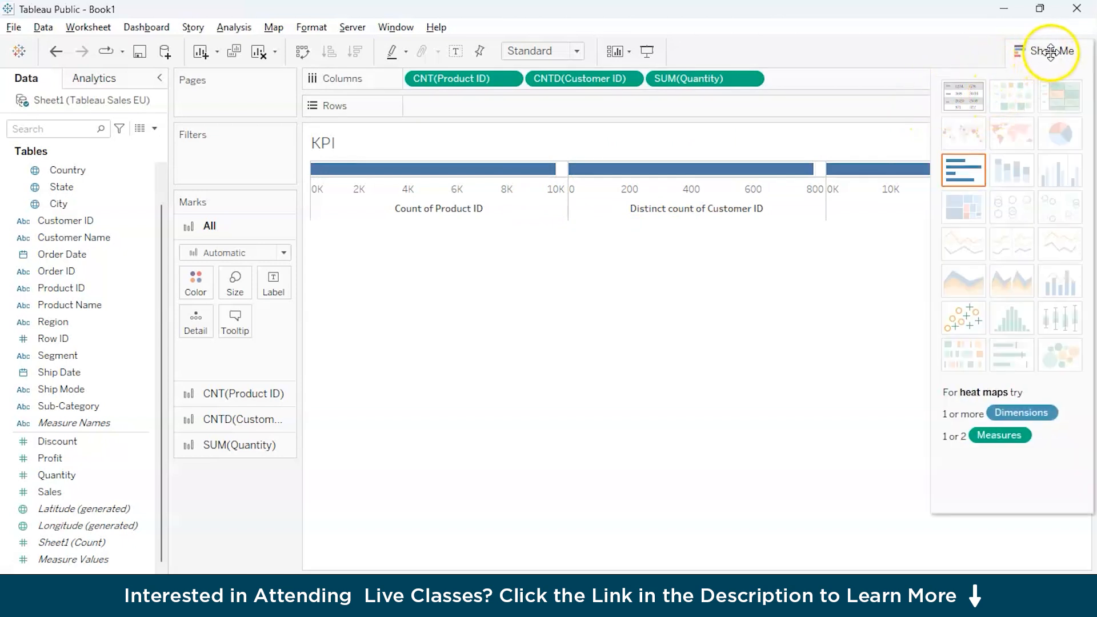
click(835, 138)
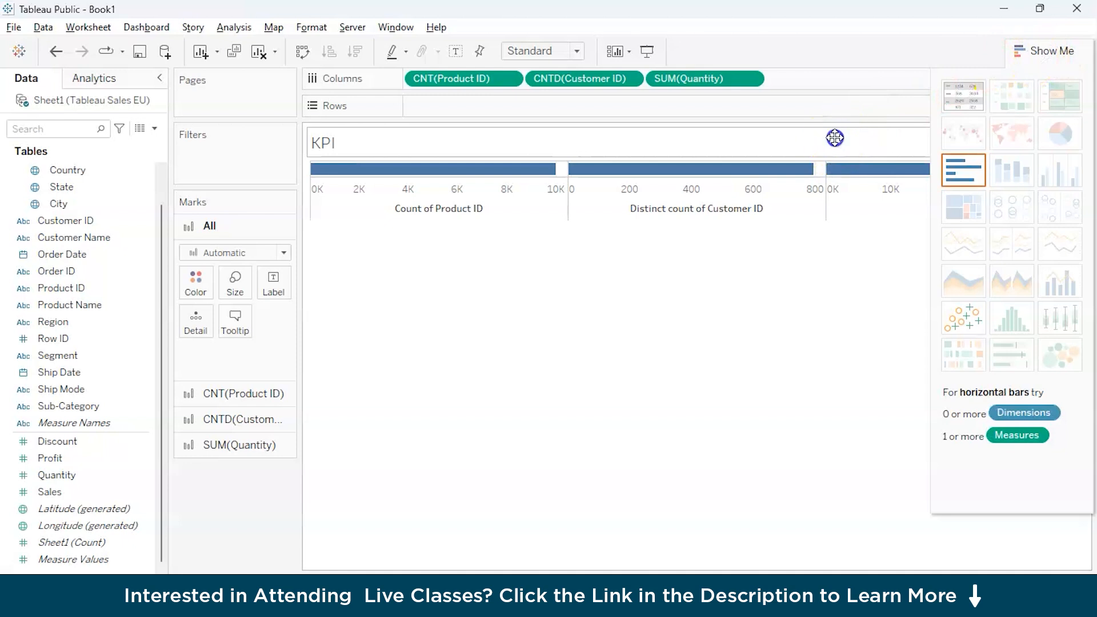
click(737, 280)
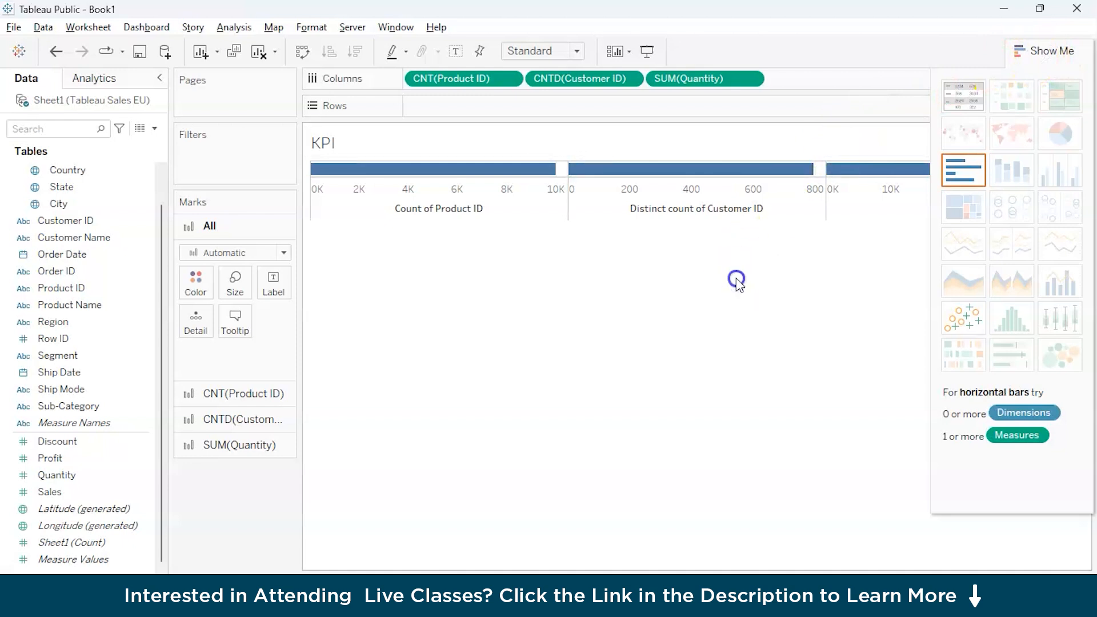
click(1042, 51)
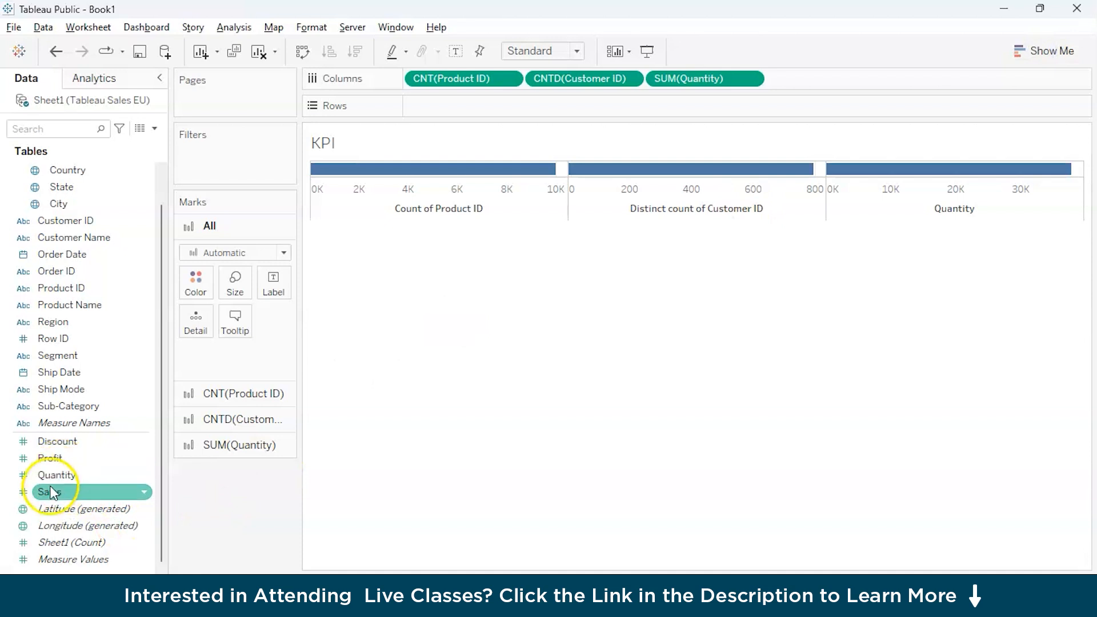
Add the Sales and Profit measures to the columns after the Quantity measure.
drag(52, 493, 783, 78)
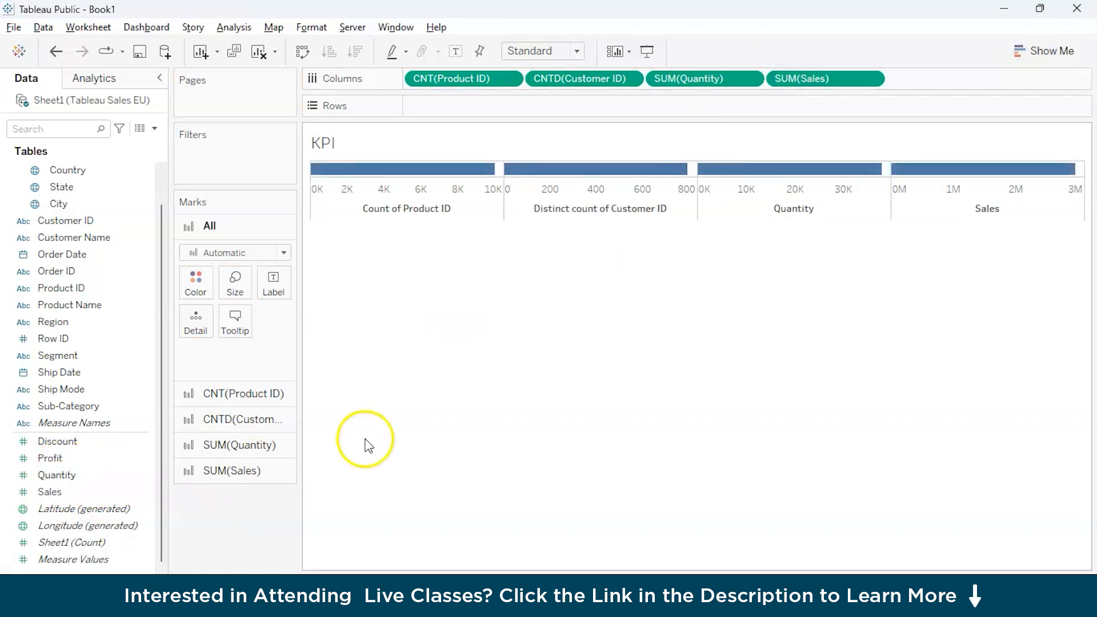
drag(86, 458, 933, 78)
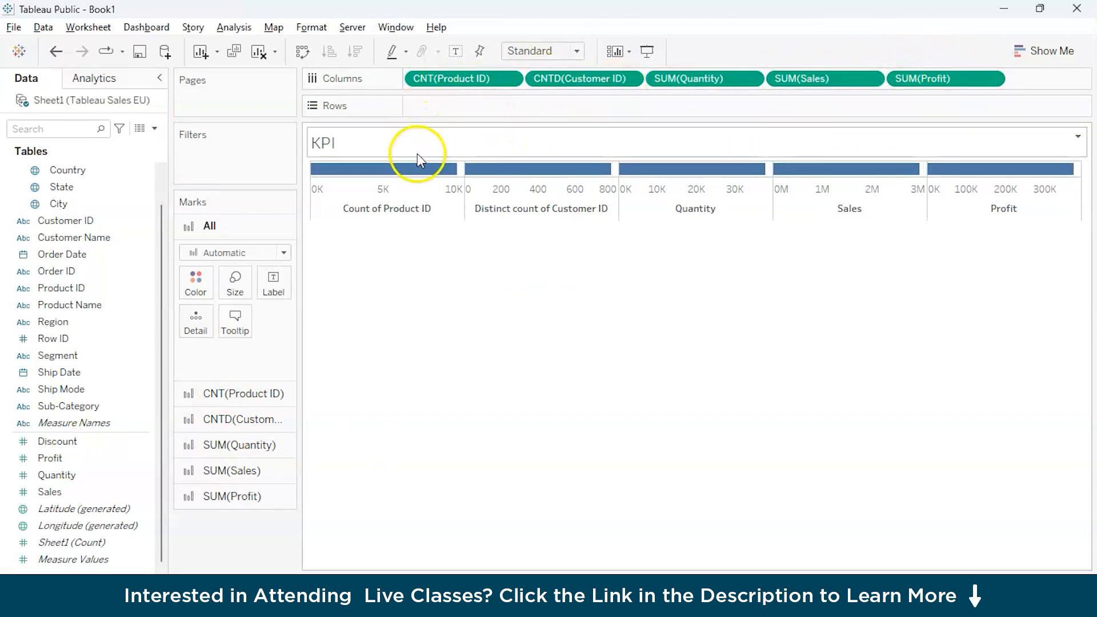
click(395, 184)
click(612, 330)
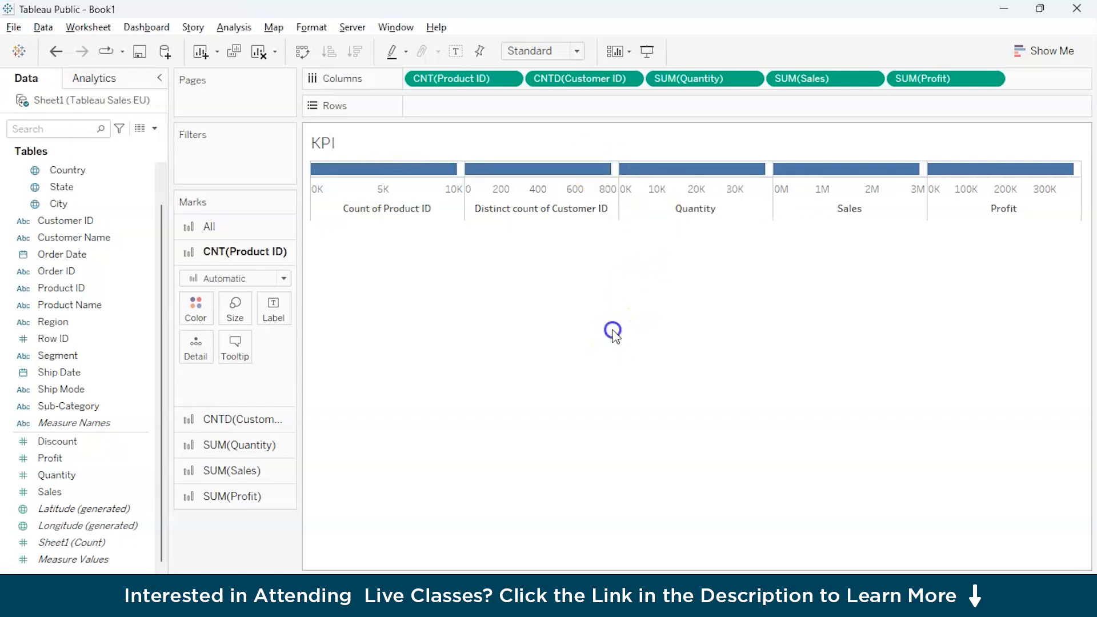
Convert the bar view to a text table and move Measure Names from the rows to the columns.
click(1046, 52)
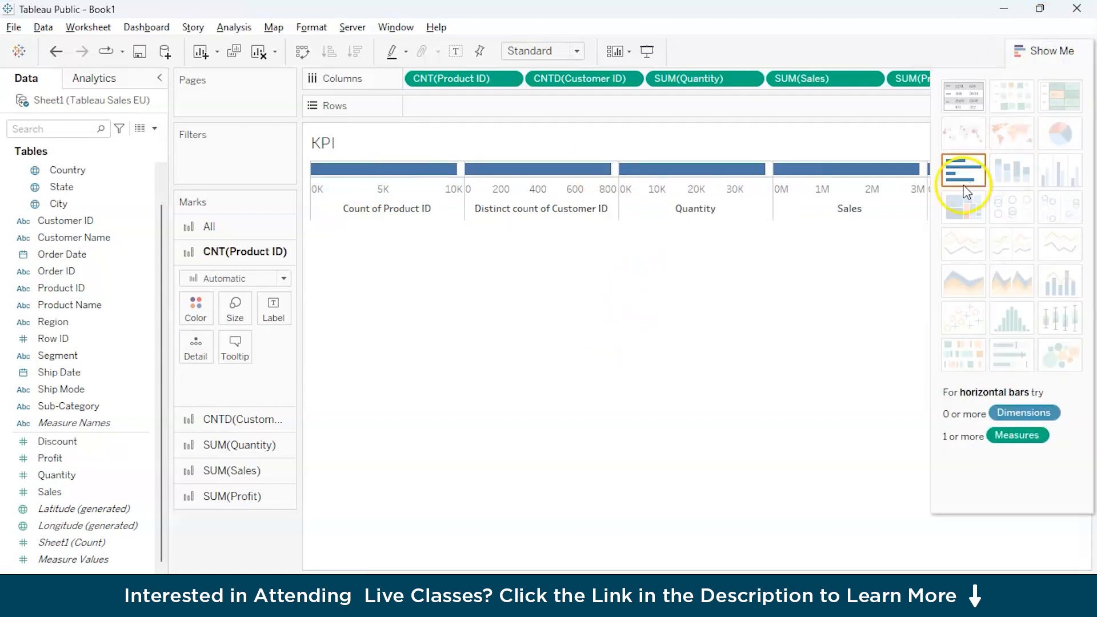
click(969, 103)
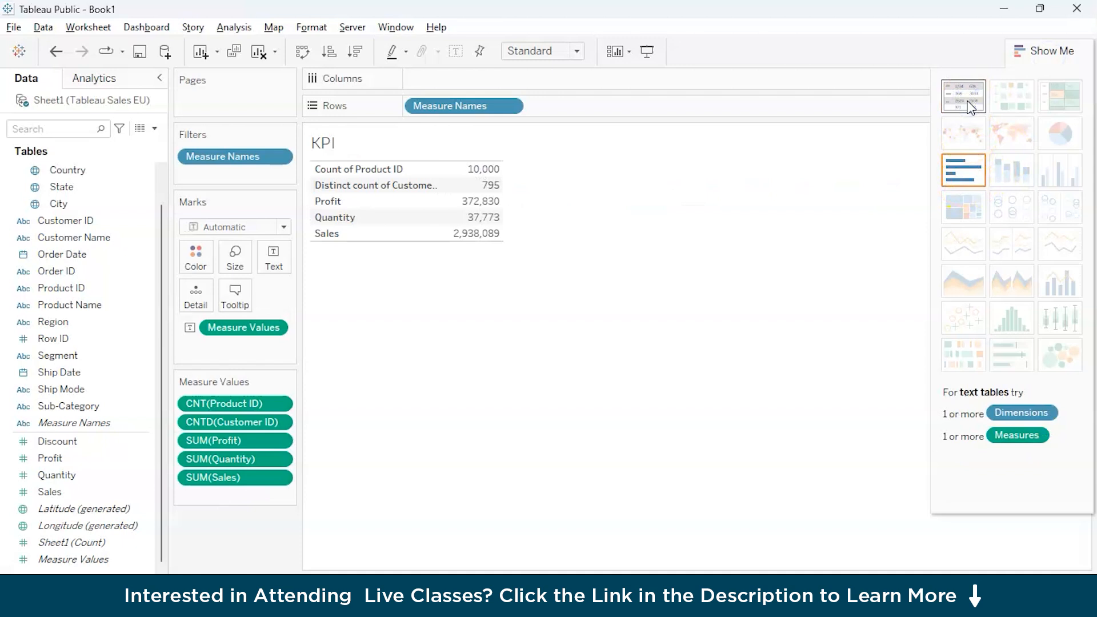
drag(478, 107, 479, 82)
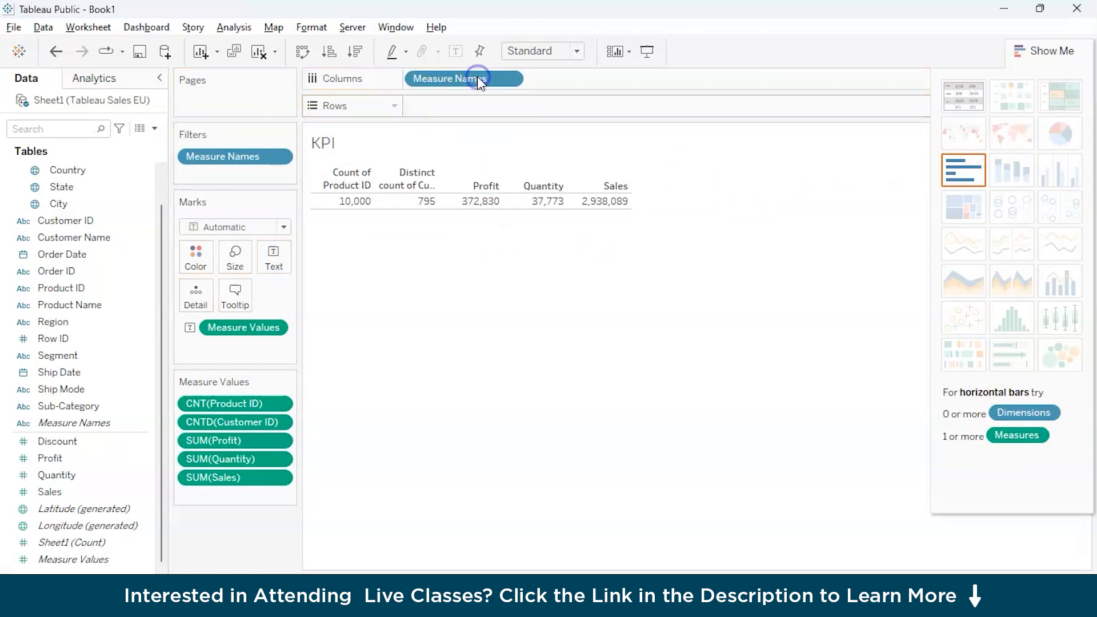
Change the alias of the Count of Product ID header to Products.
click(364, 176)
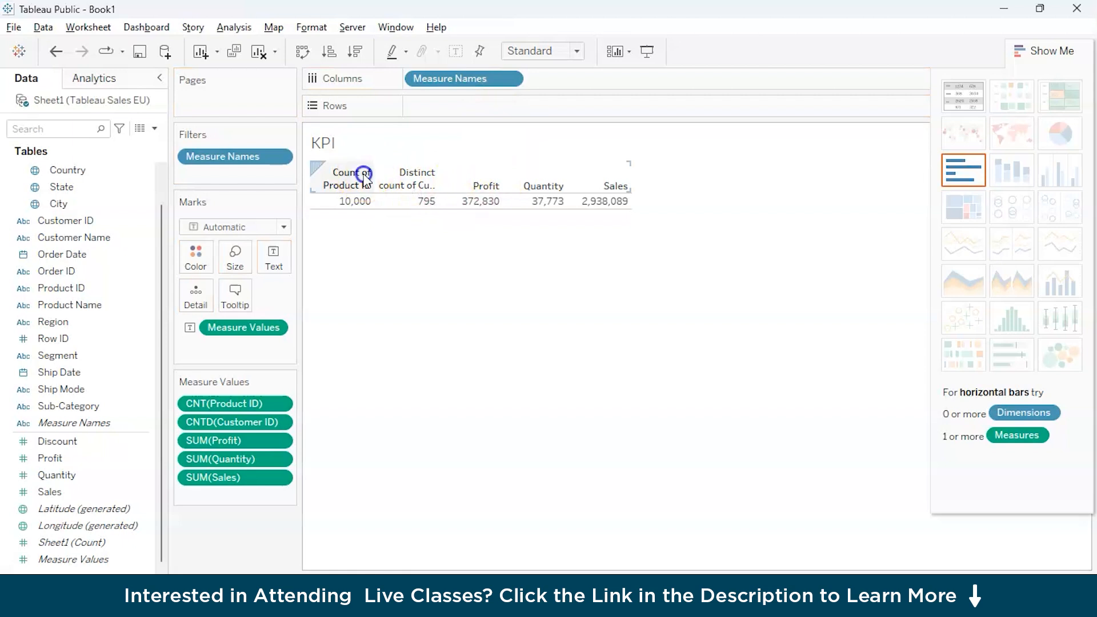
right_click(365, 179)
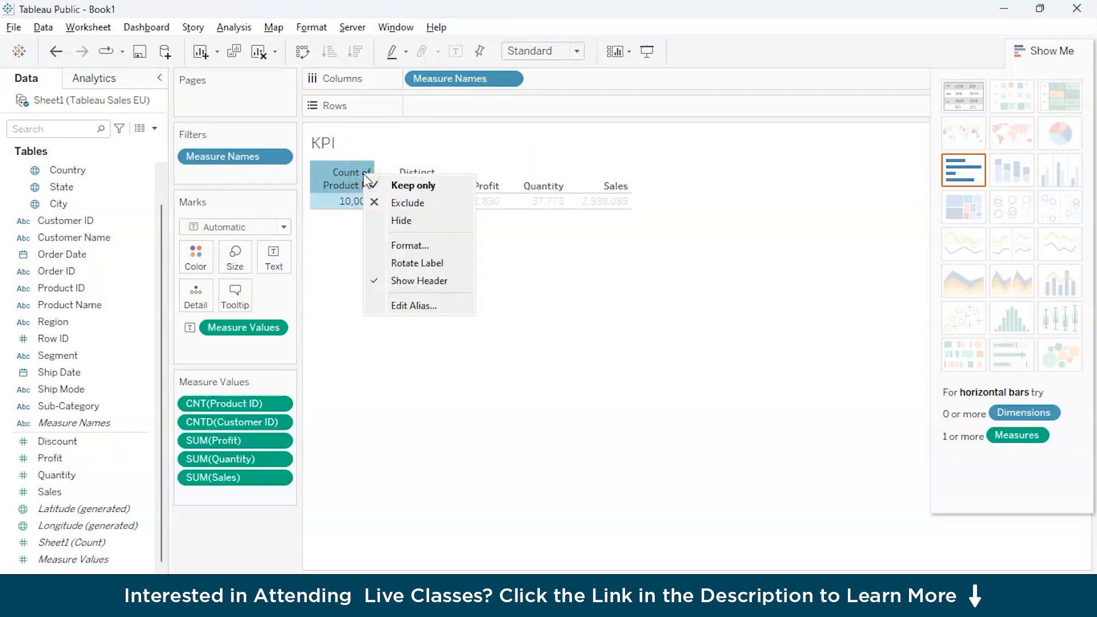
click(408, 306)
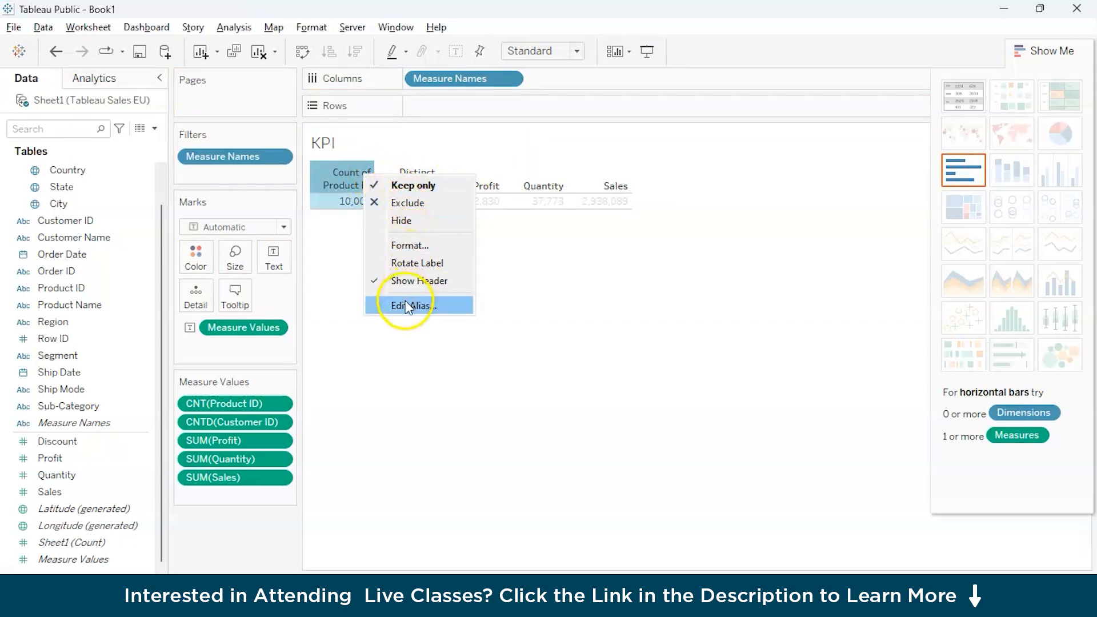
click(465, 300)
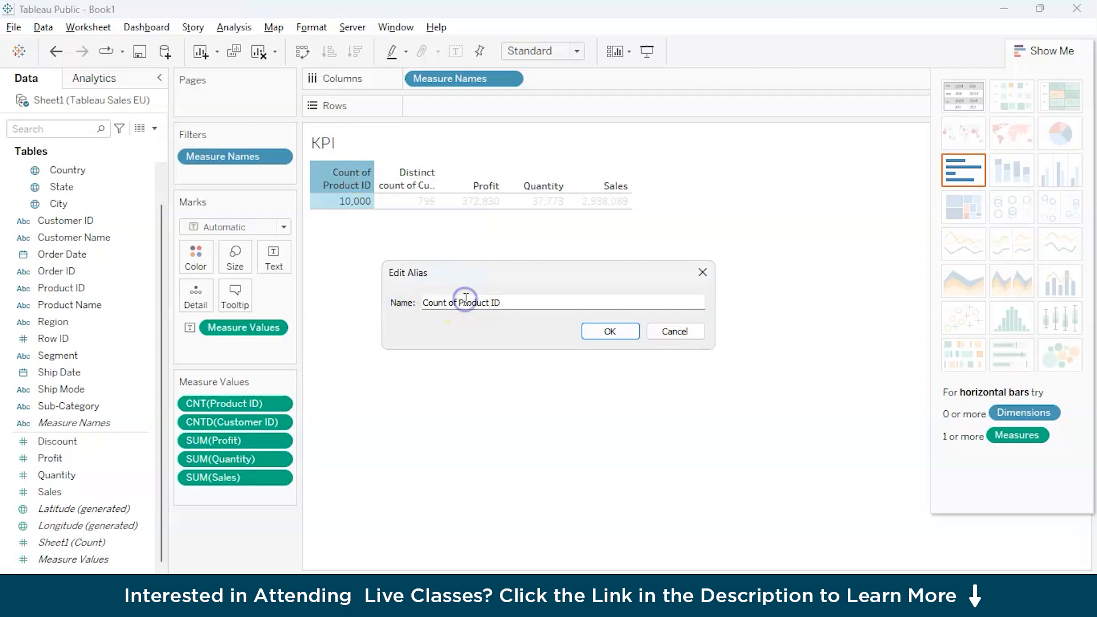
key(ctrl+a)
text(P)
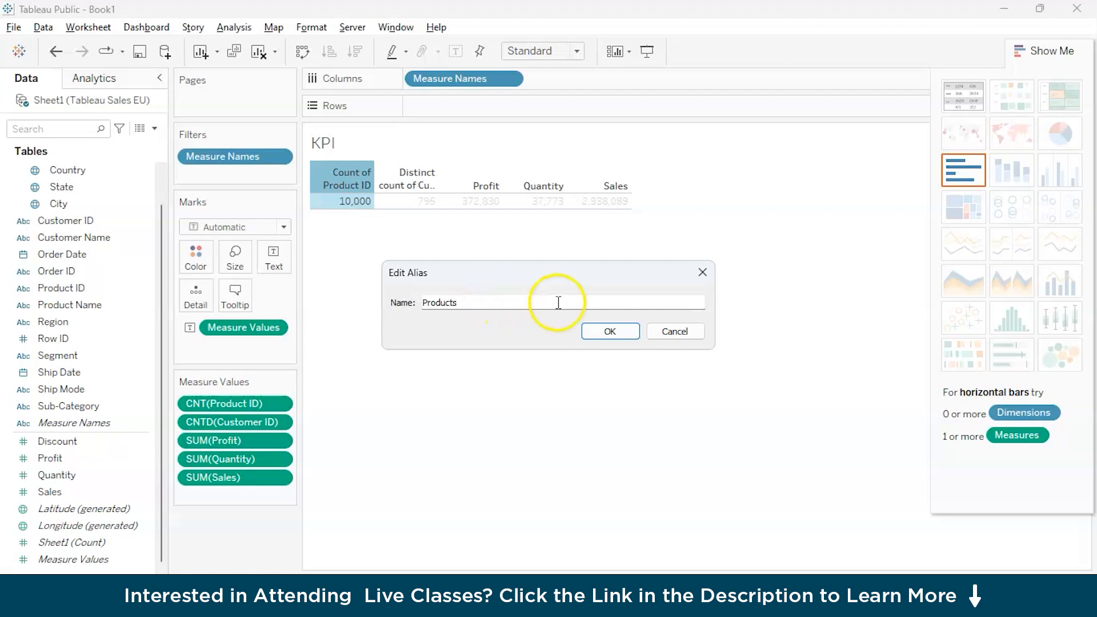
click(620, 331)
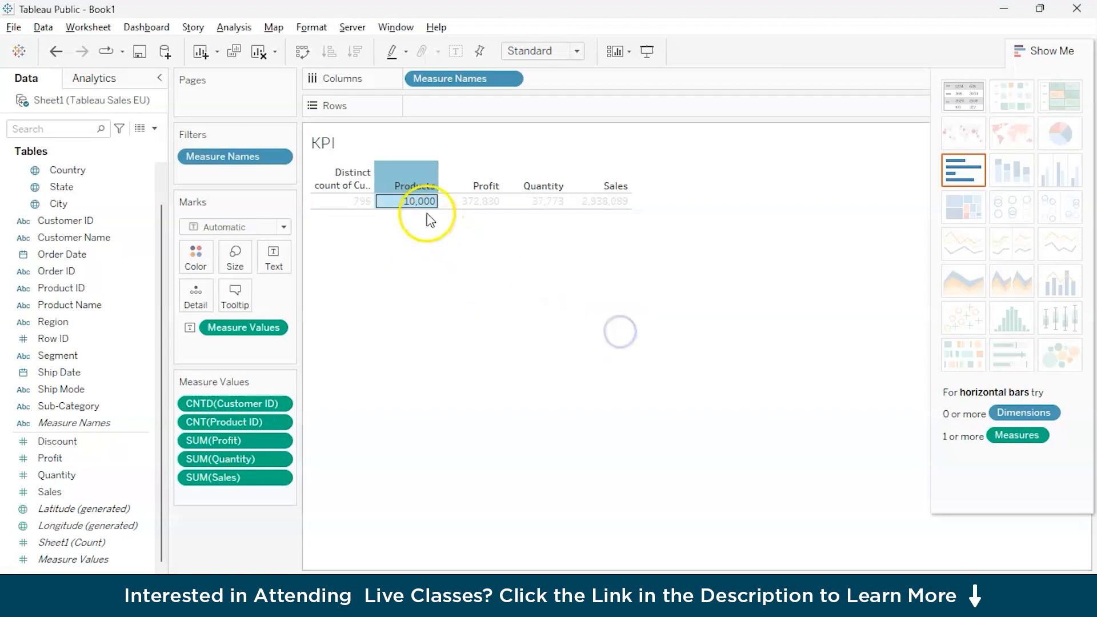
Change the alias of the Distinct count of Customer ID header to Customers.
click(343, 188)
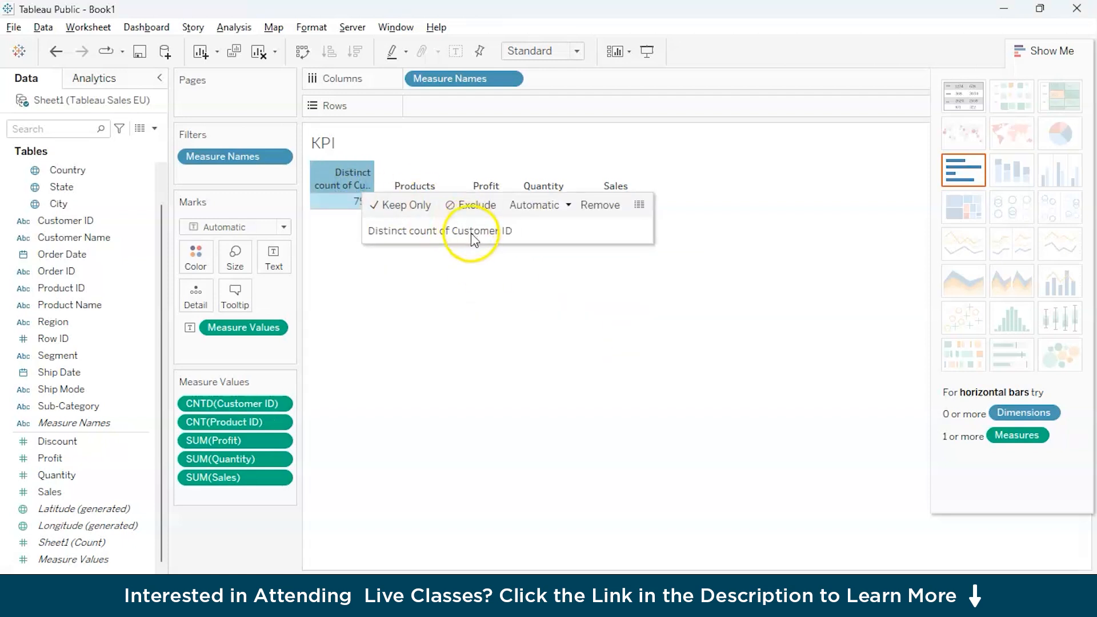
click(324, 179)
right_click(325, 178)
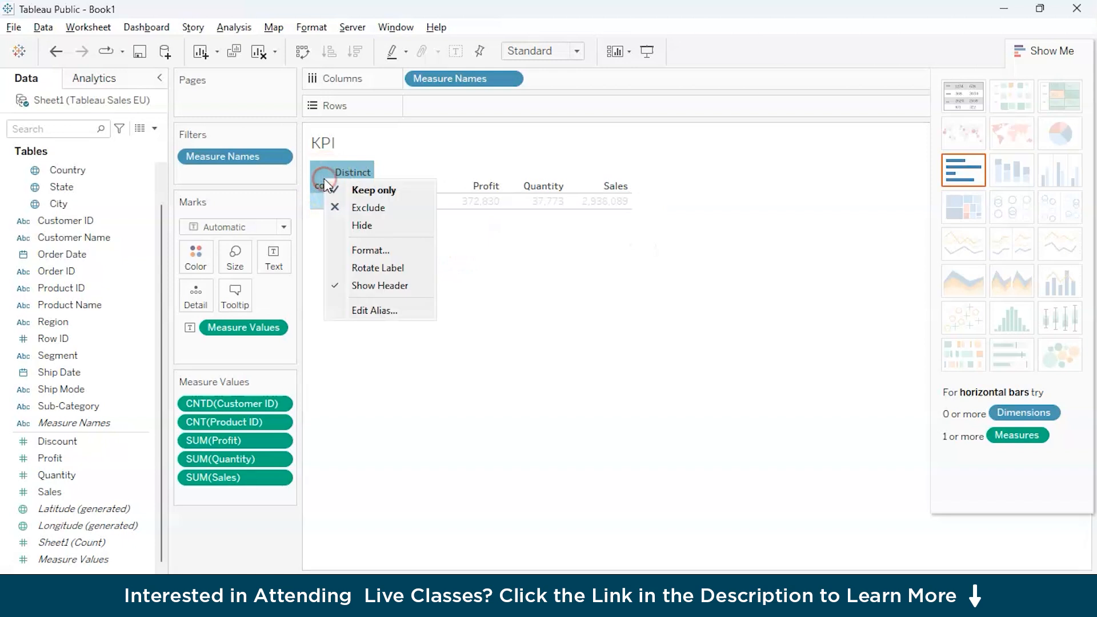
click(380, 309)
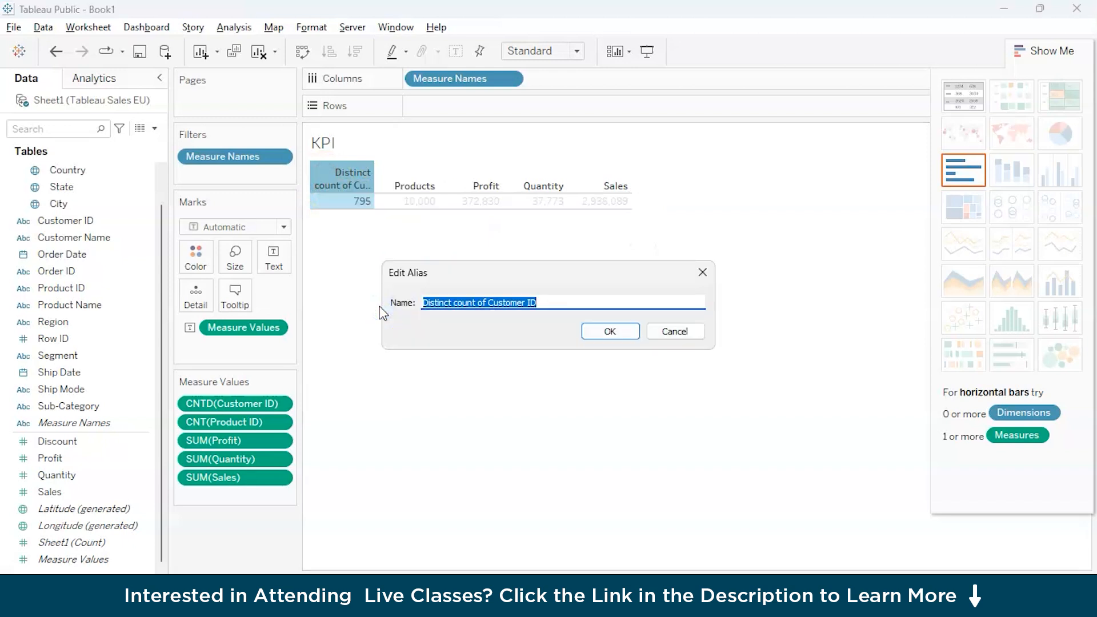
key(End)
key(BackSpace)
key(BackSpace)
key(BackSpace)
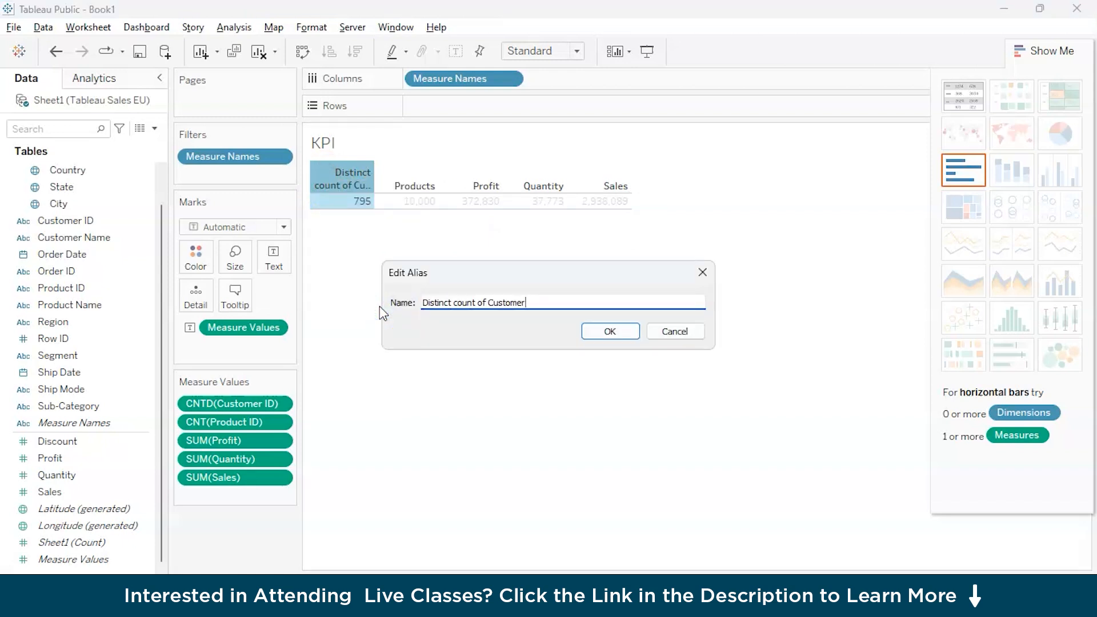
text(s)
key(ctrl+Left)
key(BackSpace)
key(BackSpace)
key(BackSpace)
key(BackSpace)
key(BackSpace)
key(BackSpace)
key(BackSpace)
key(BackSpace)
key(BackSpace)
key(BackSpace)
key(BackSpace)
key(BackSpace)
key(BackSpace)
key(BackSpace)
key(BackSpace)
key(BackSpace)
key(BackSpace)
key(BackSpace)
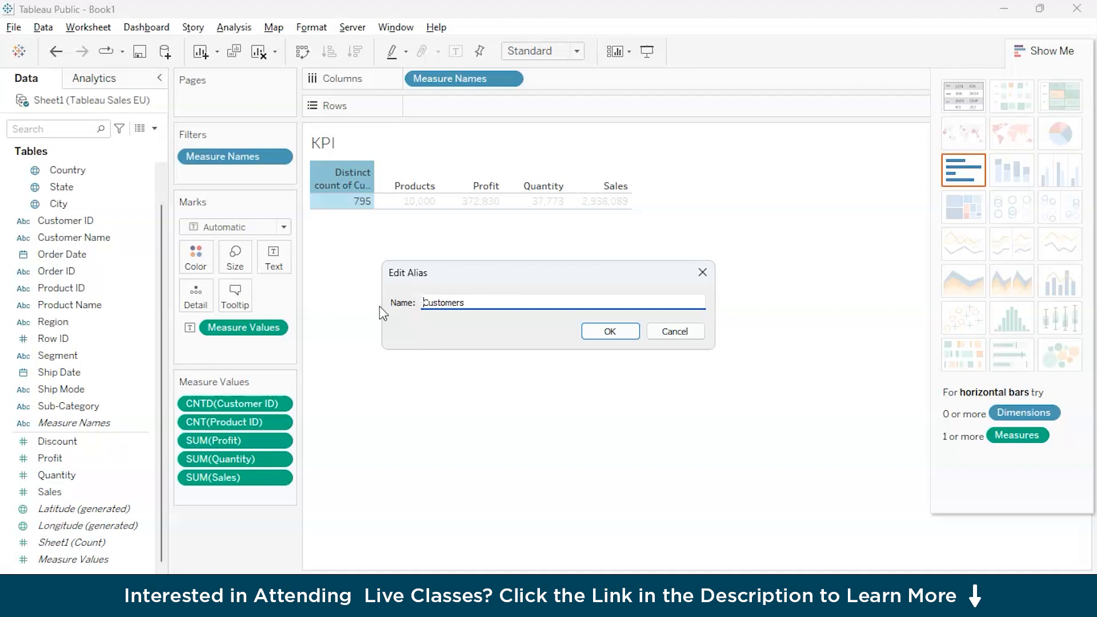
click(603, 332)
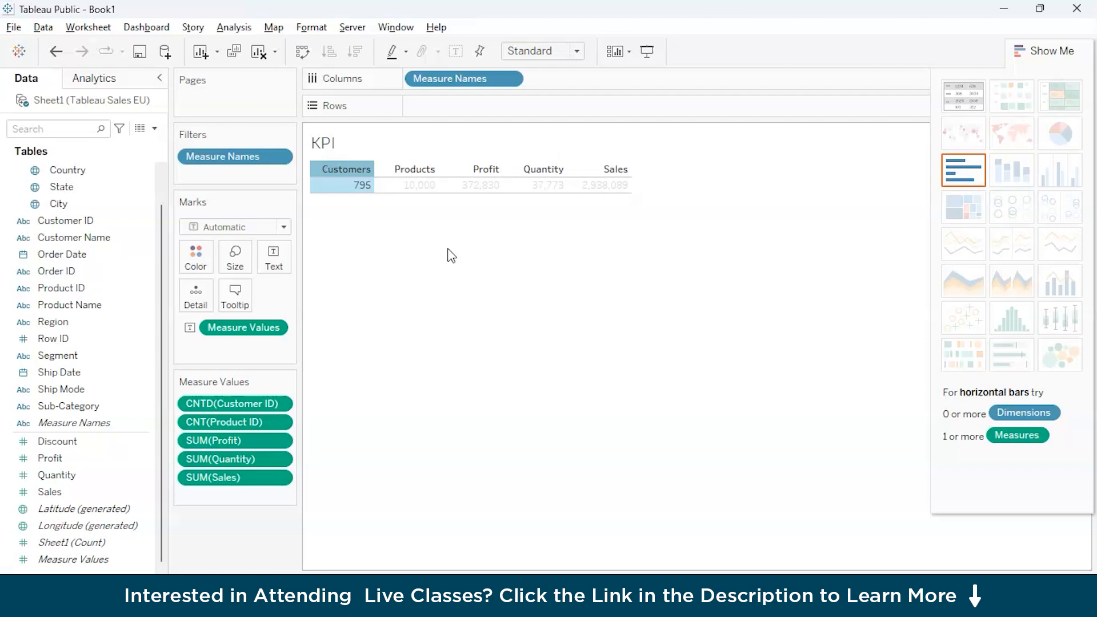
Open the formatting of the Measure Names headers and center their default horizontal alignment.
right_click(363, 170)
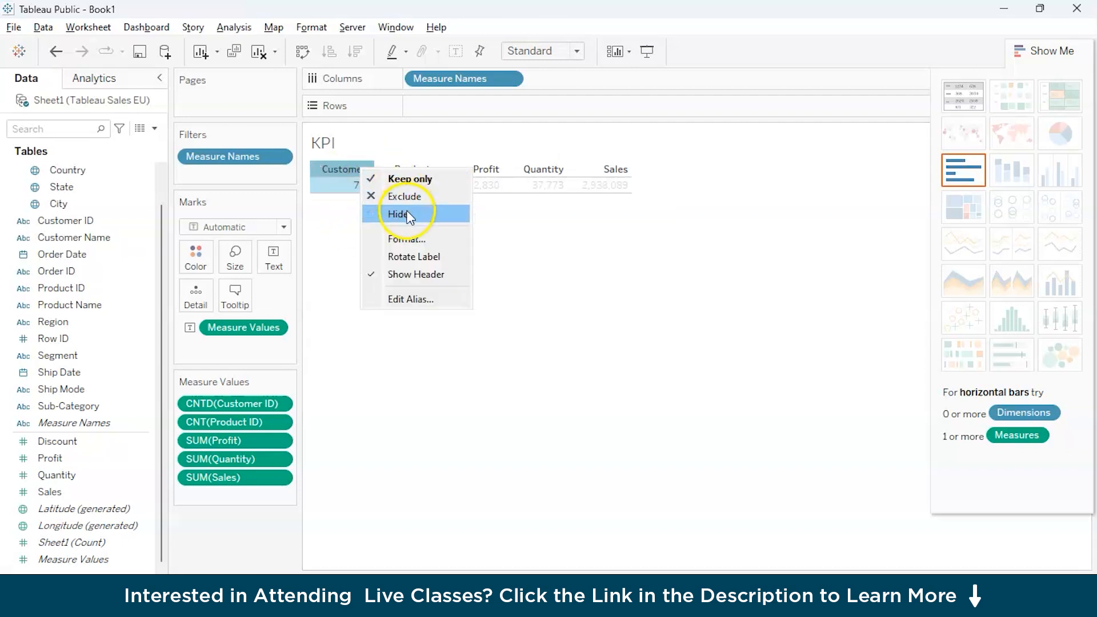
click(420, 240)
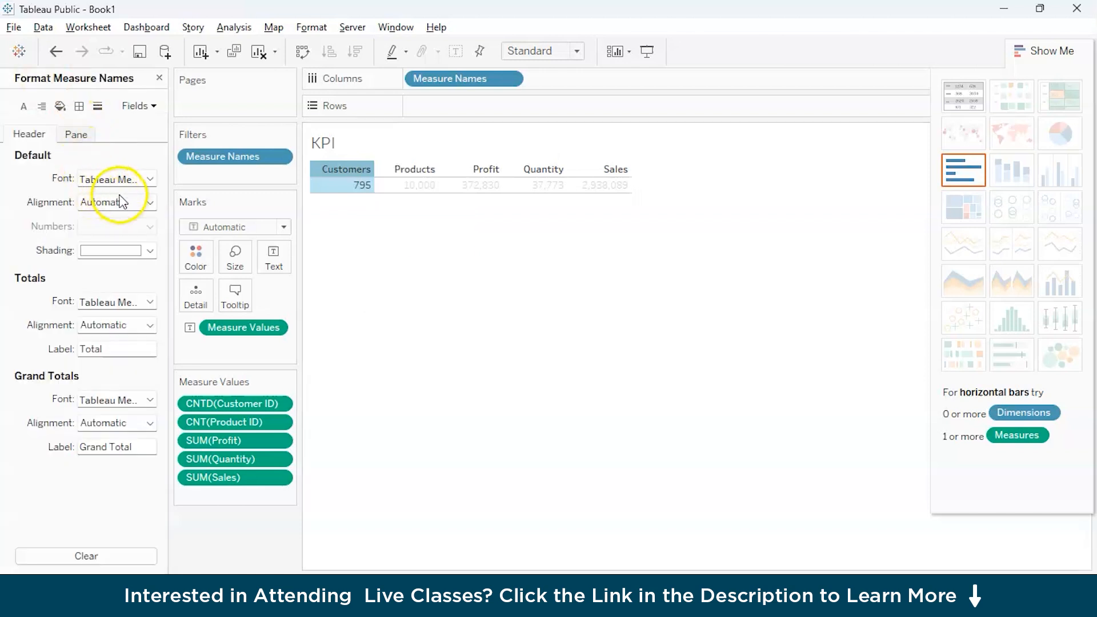
click(115, 202)
click(119, 267)
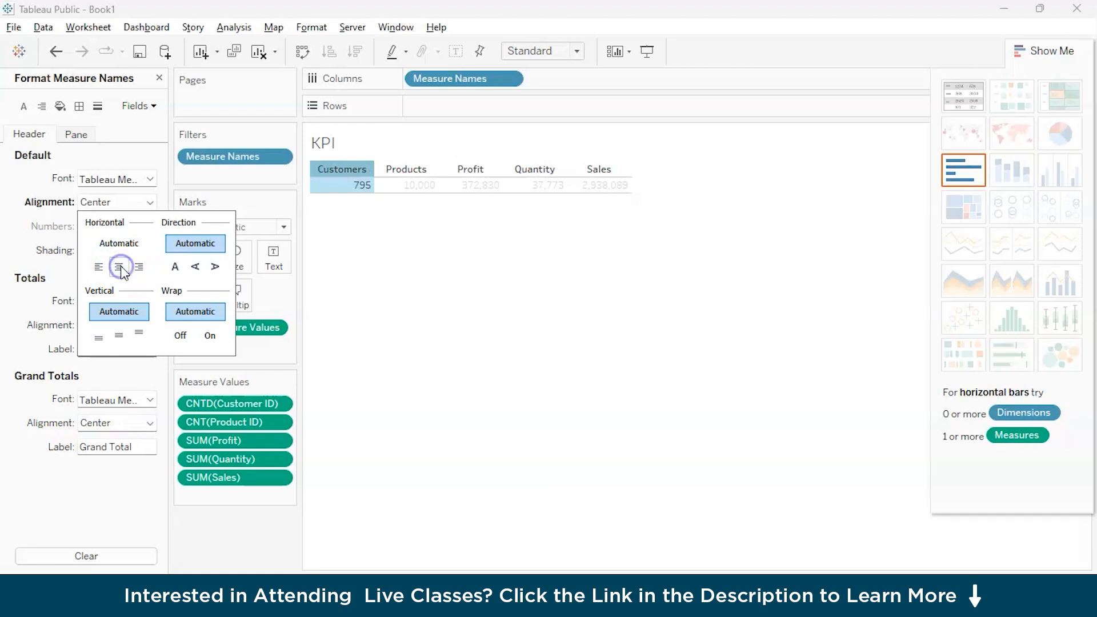
click(332, 170)
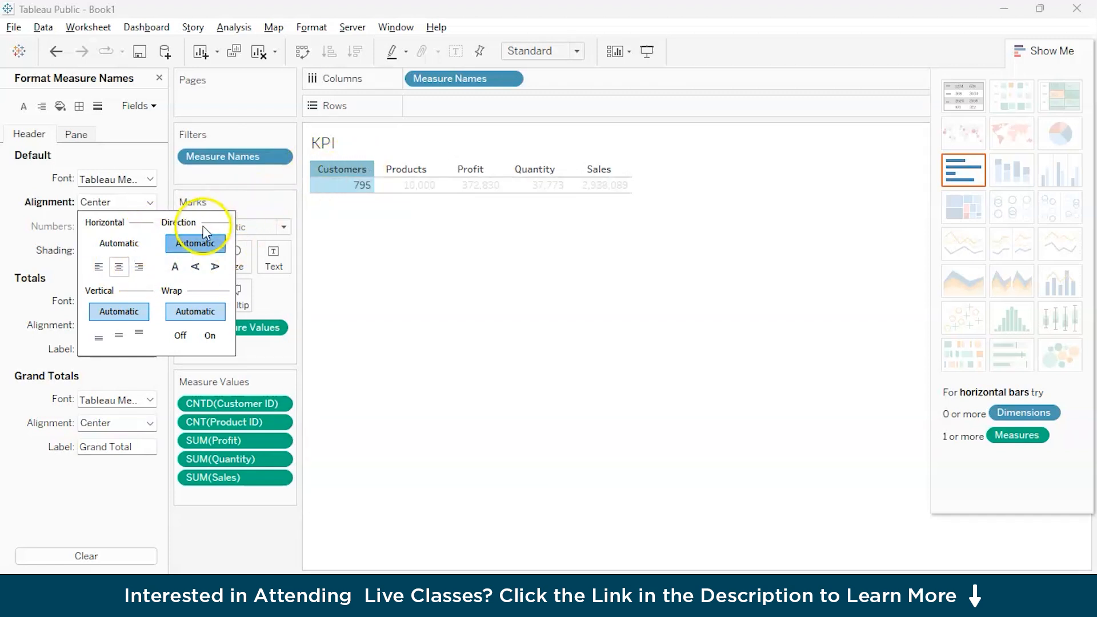
click(118, 205)
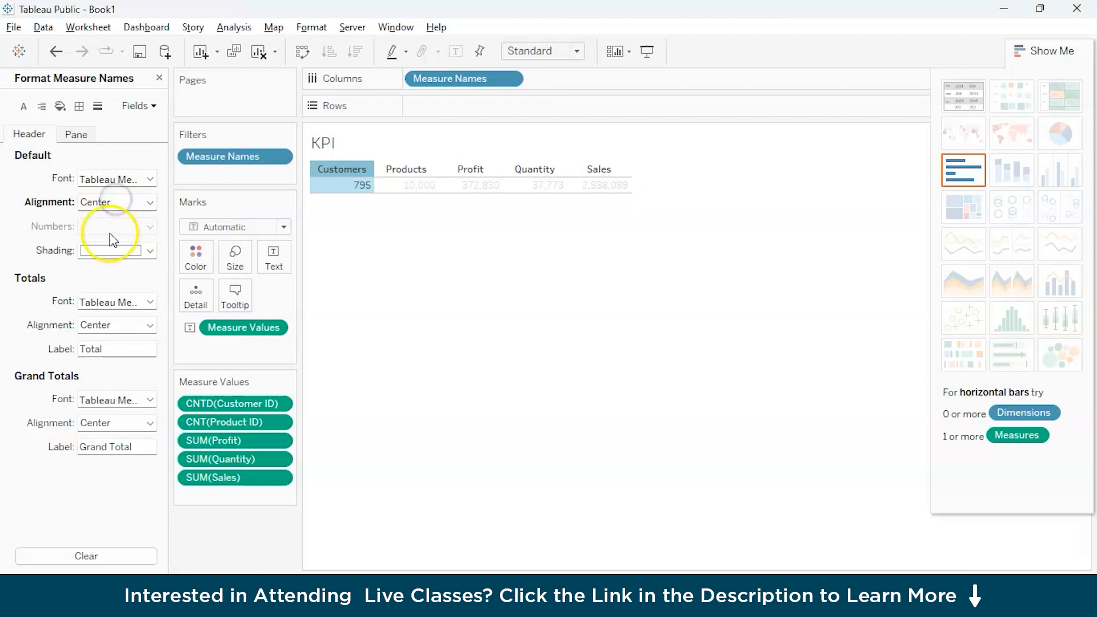
Center the default horizontal alignment of the Measure Names pane.
click(76, 133)
click(117, 202)
click(119, 267)
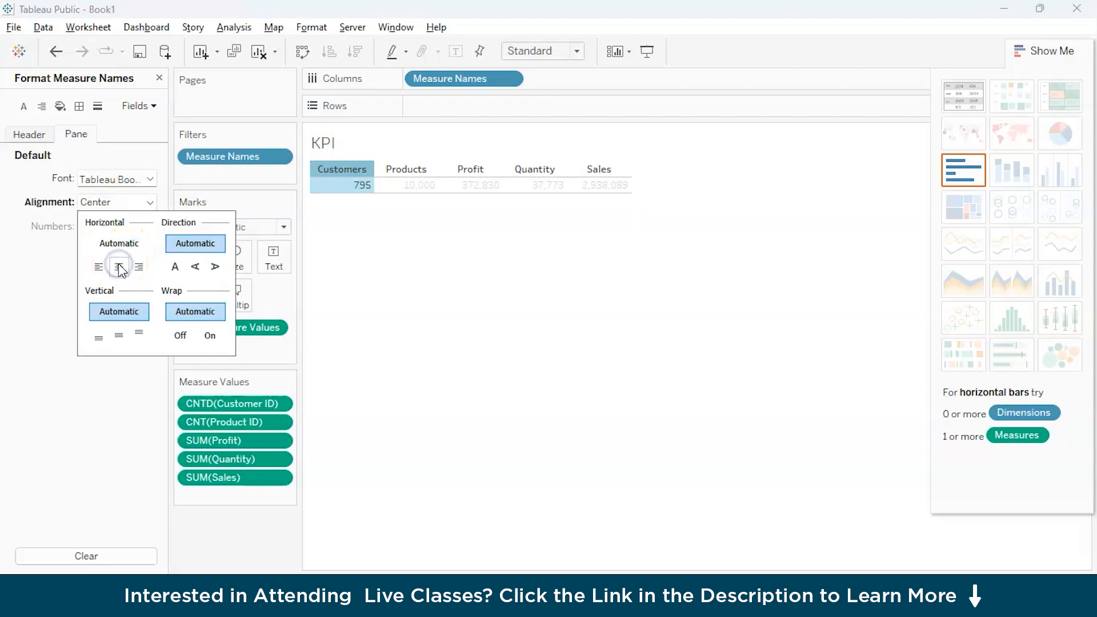
Set the Totals header font size to 18 and close the Measure Names formatting.
click(29, 135)
click(115, 348)
click(117, 347)
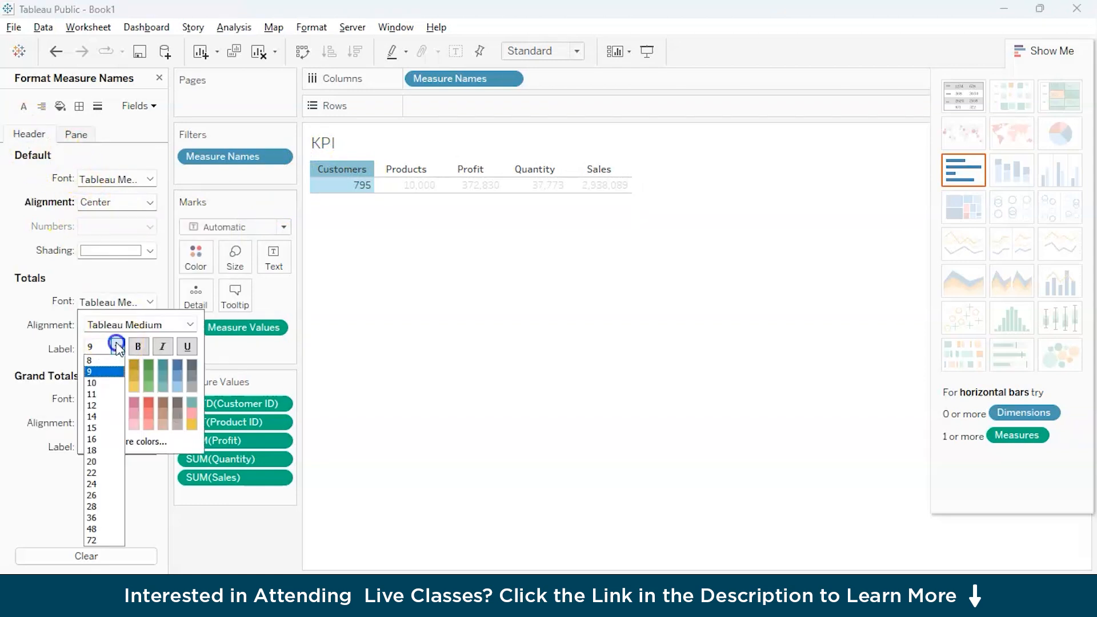
click(117, 450)
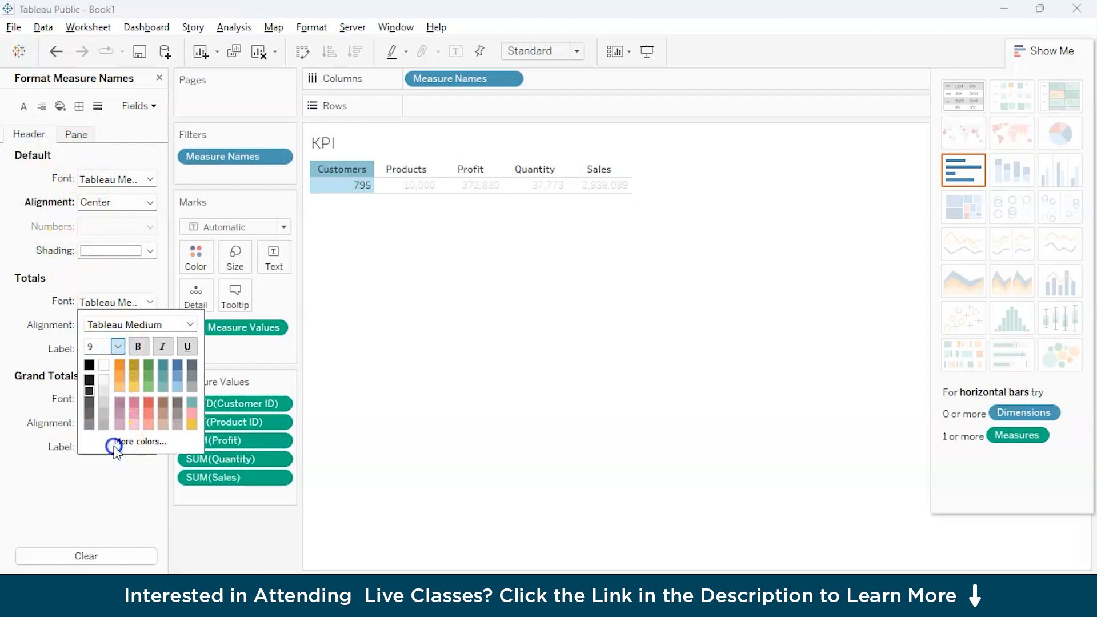
click(545, 299)
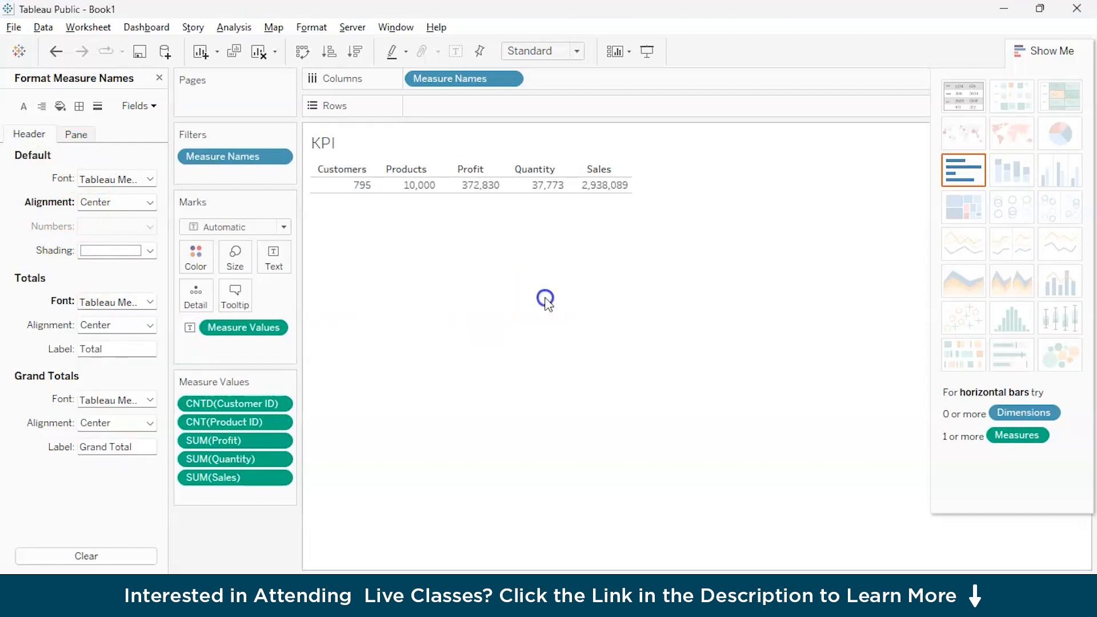
click(342, 169)
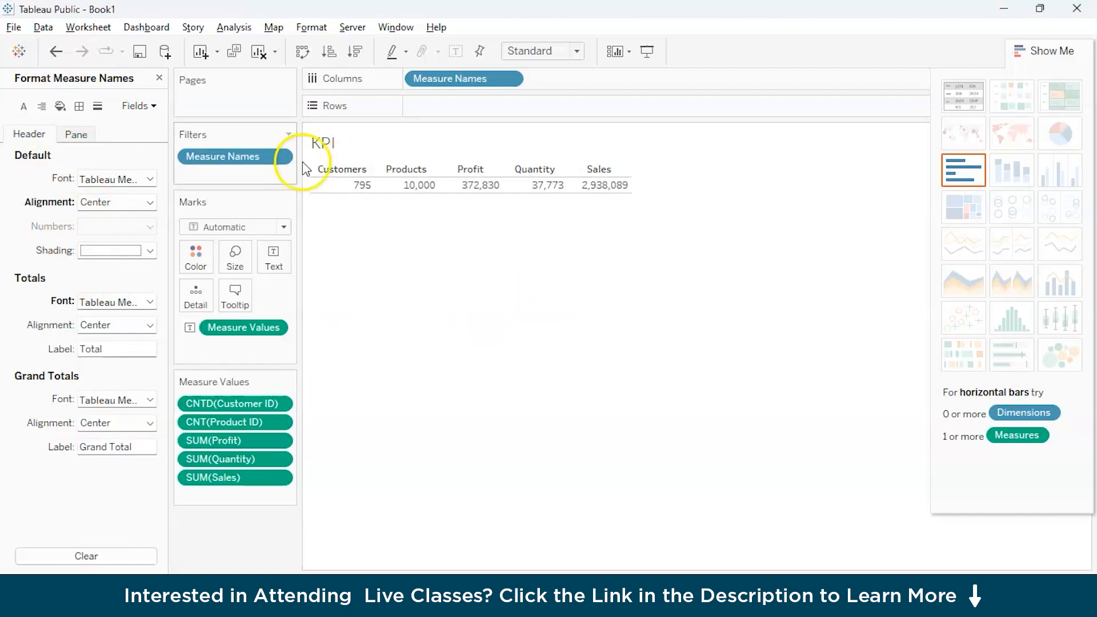
click(452, 238)
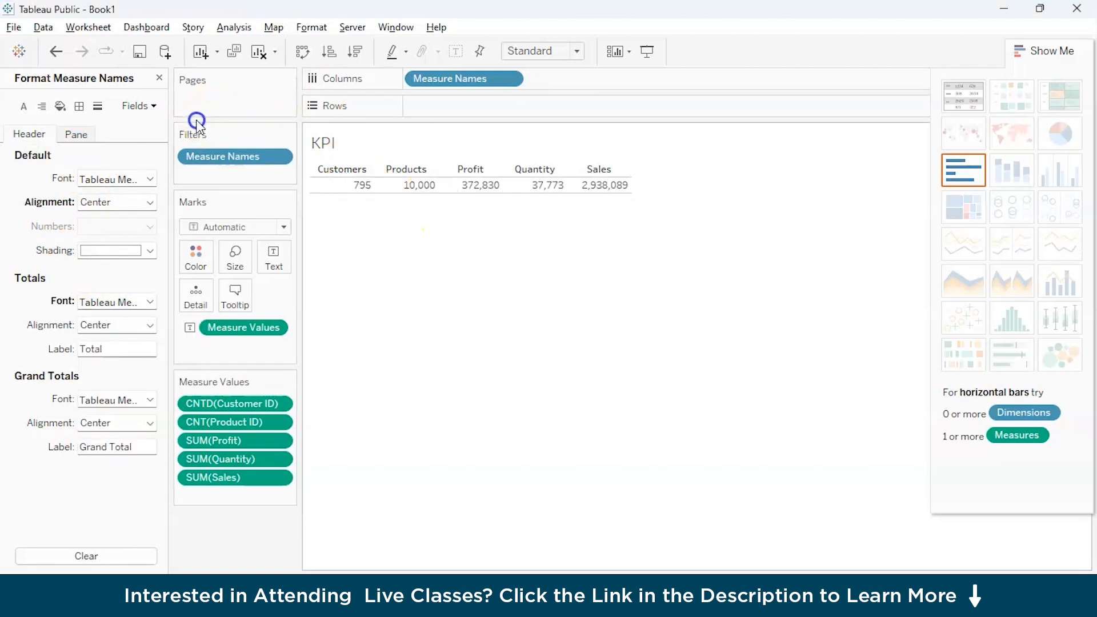
click(160, 77)
Set the default Measure Names header font size to 18 with middle-center alignment.
click(347, 165)
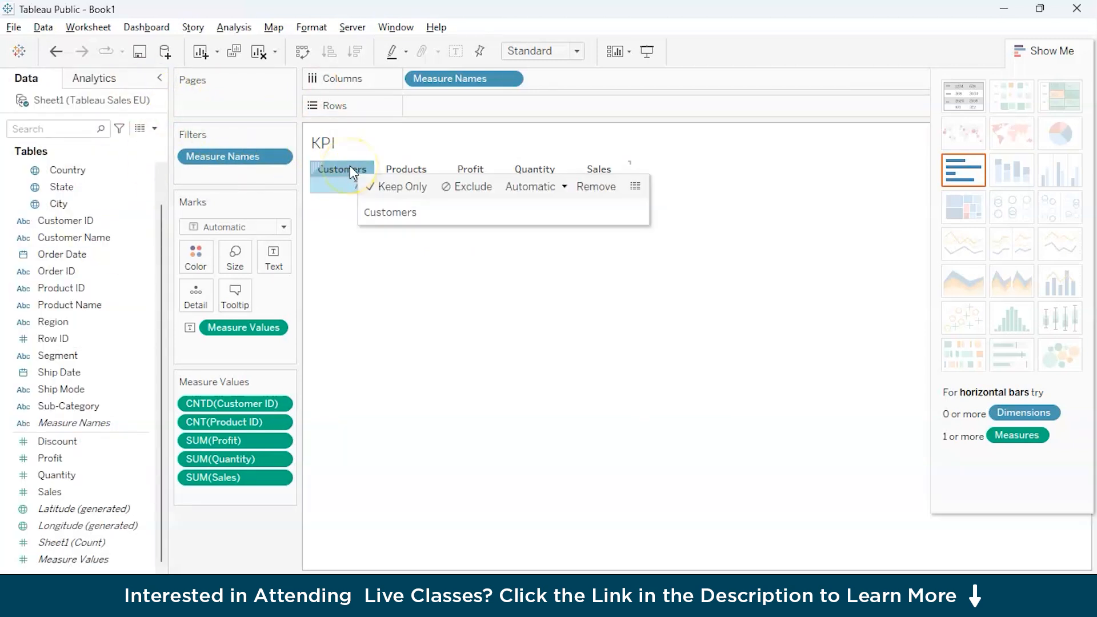
right_click(348, 166)
click(371, 227)
click(129, 202)
click(122, 180)
click(118, 224)
click(104, 308)
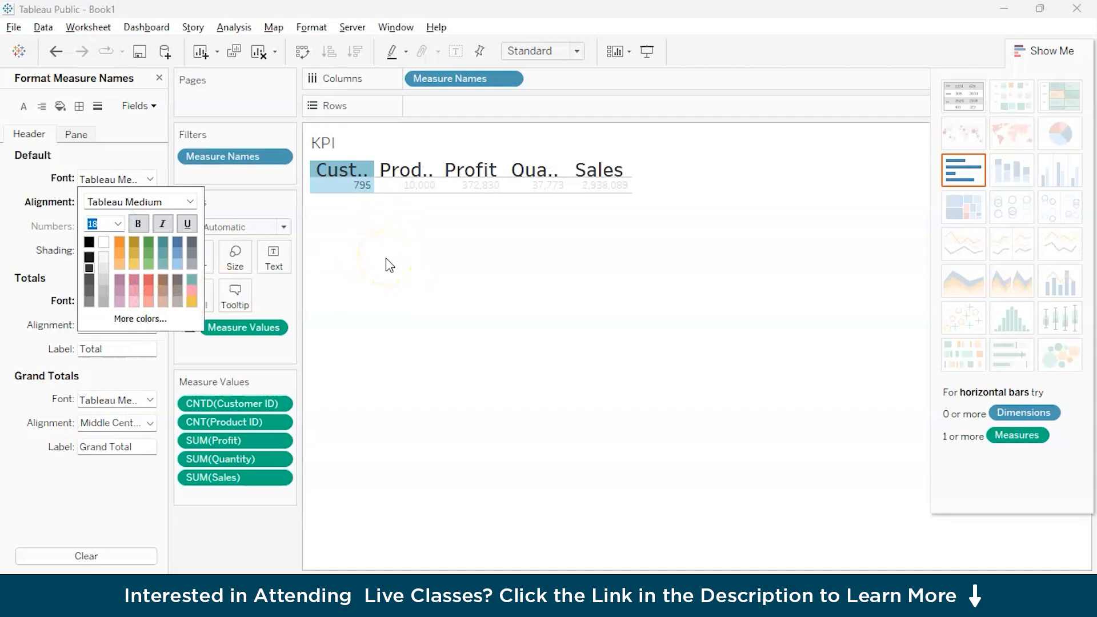
click(408, 226)
click(367, 195)
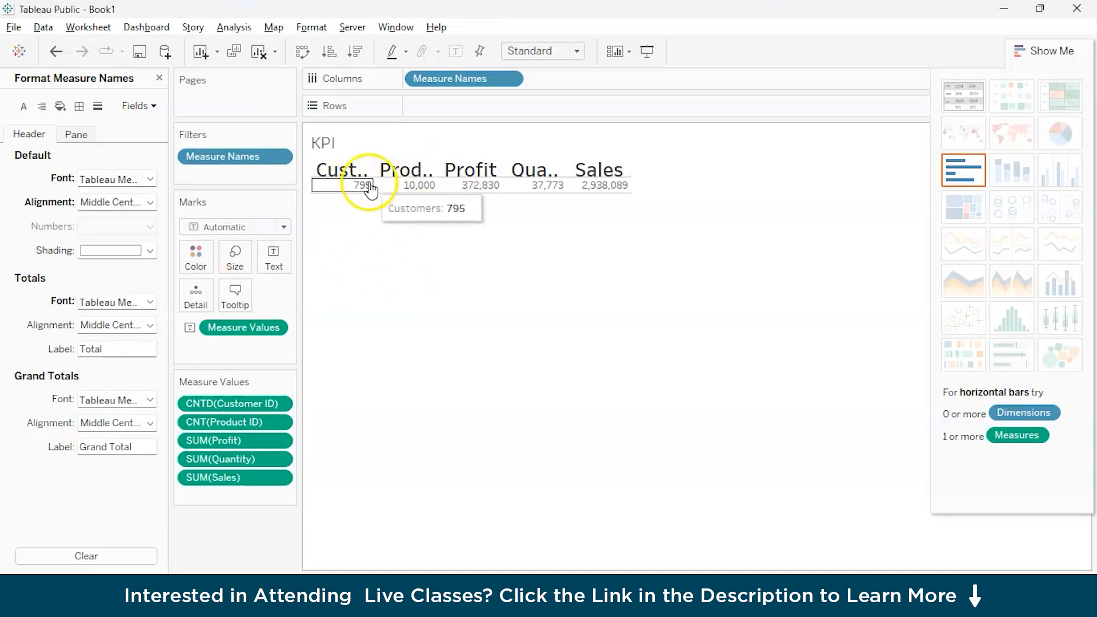
click(159, 78)
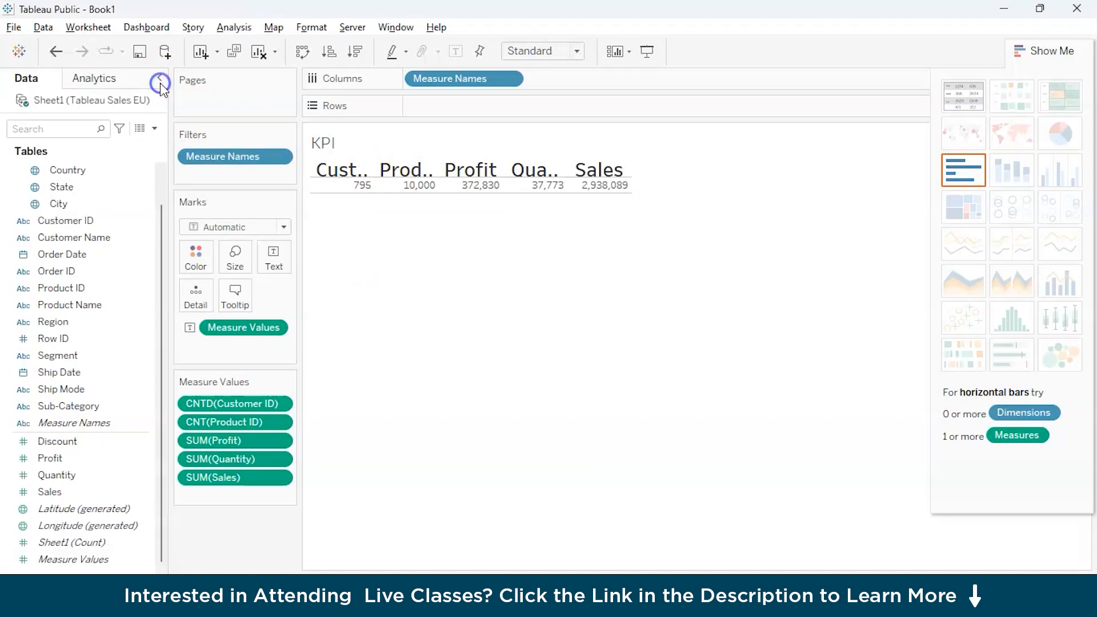
Center the horizontal alignment of the KPI table's value text.
click(372, 189)
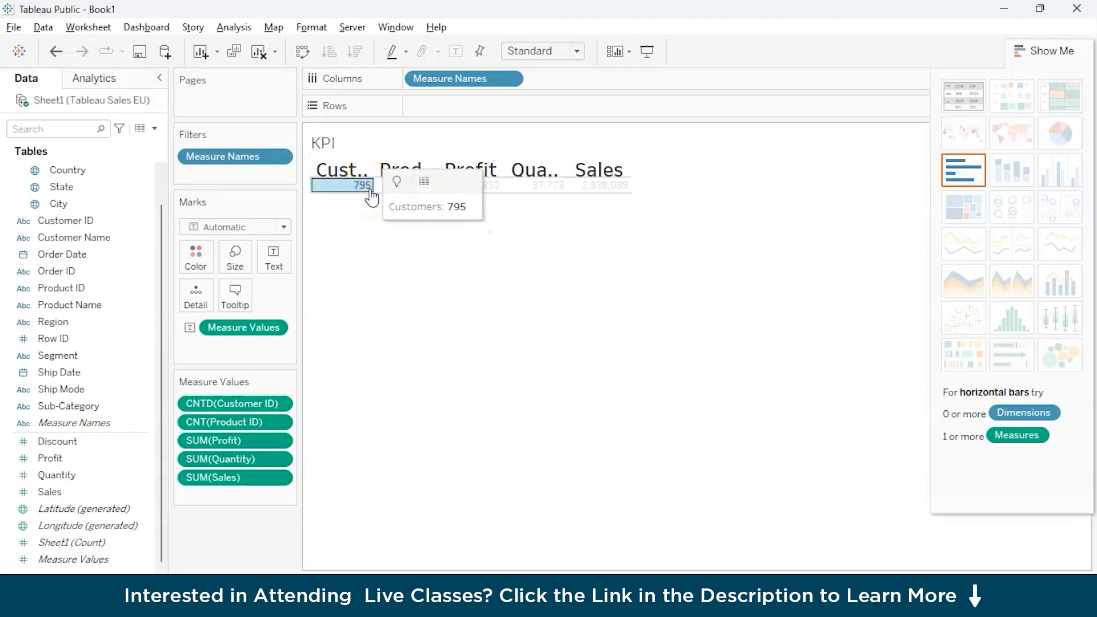
click(279, 270)
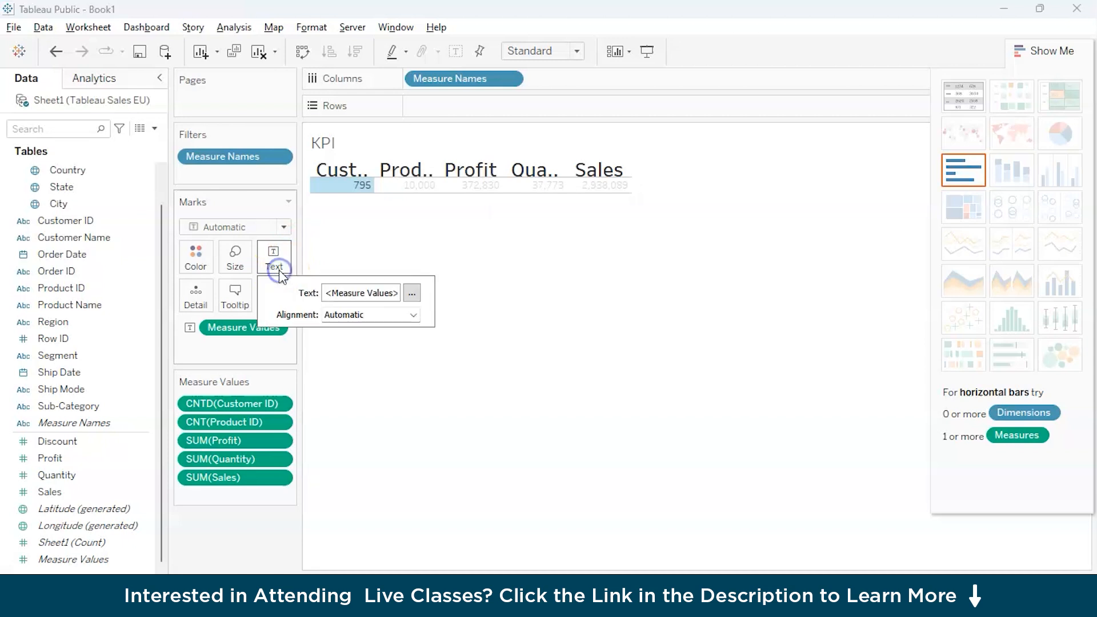
click(412, 314)
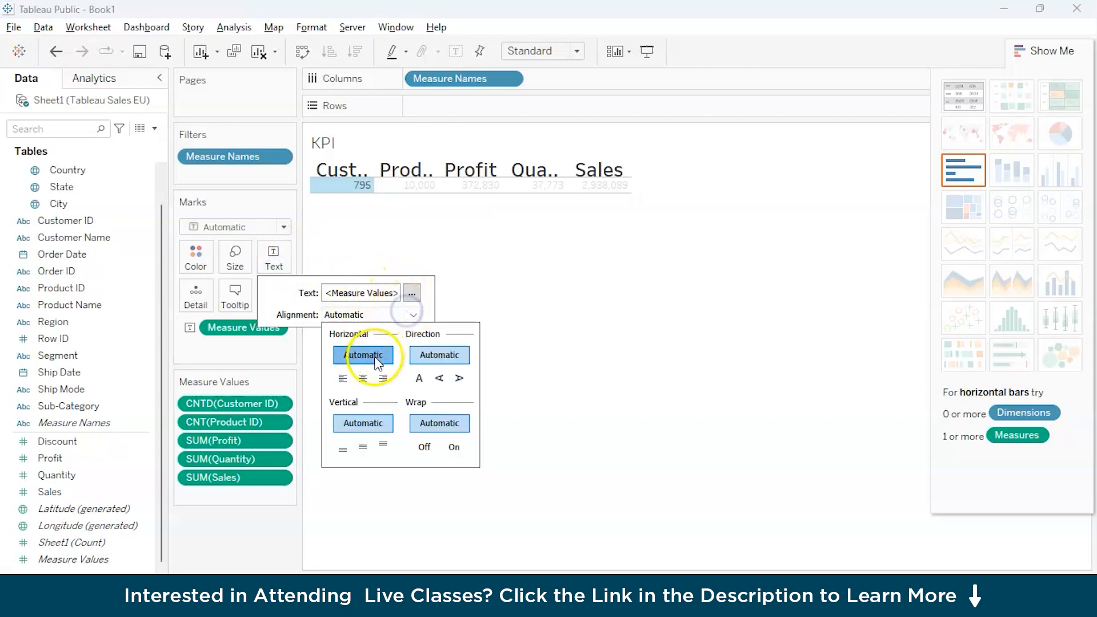
click(362, 381)
Set the font size of the Measure Values label to 16 without bold and apply it to the table.
click(412, 293)
double_click(543, 350)
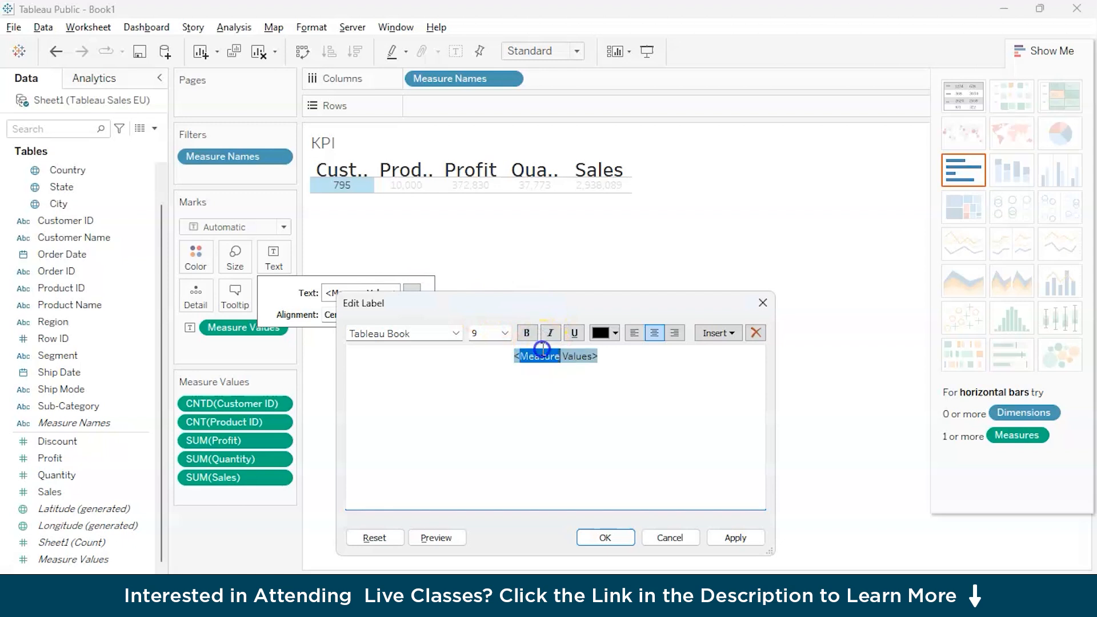
triple_click(543, 350)
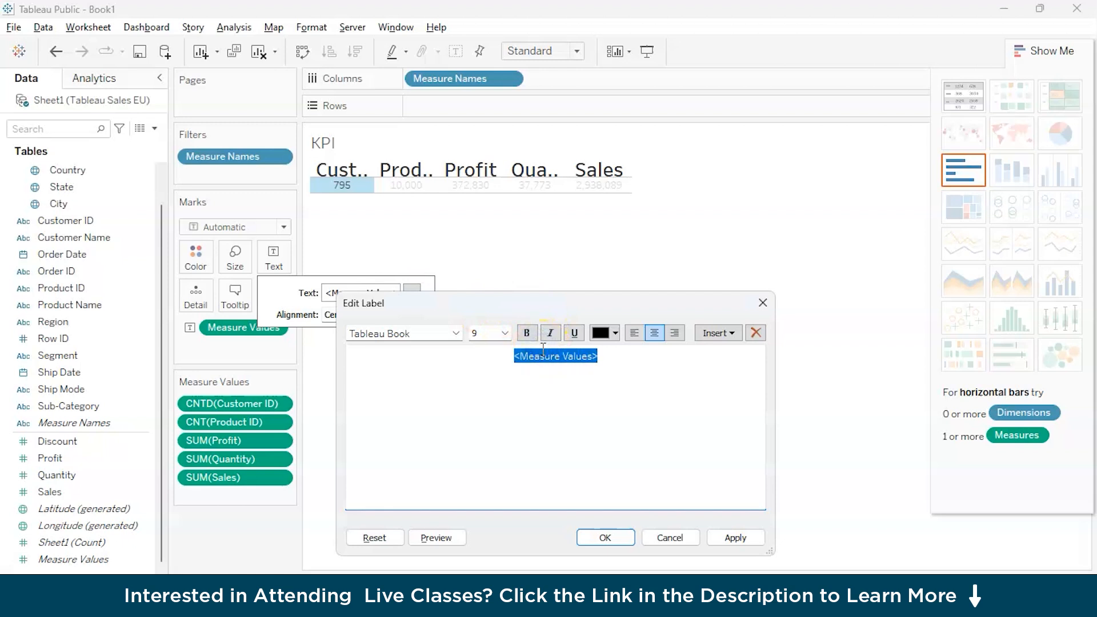
click(504, 333)
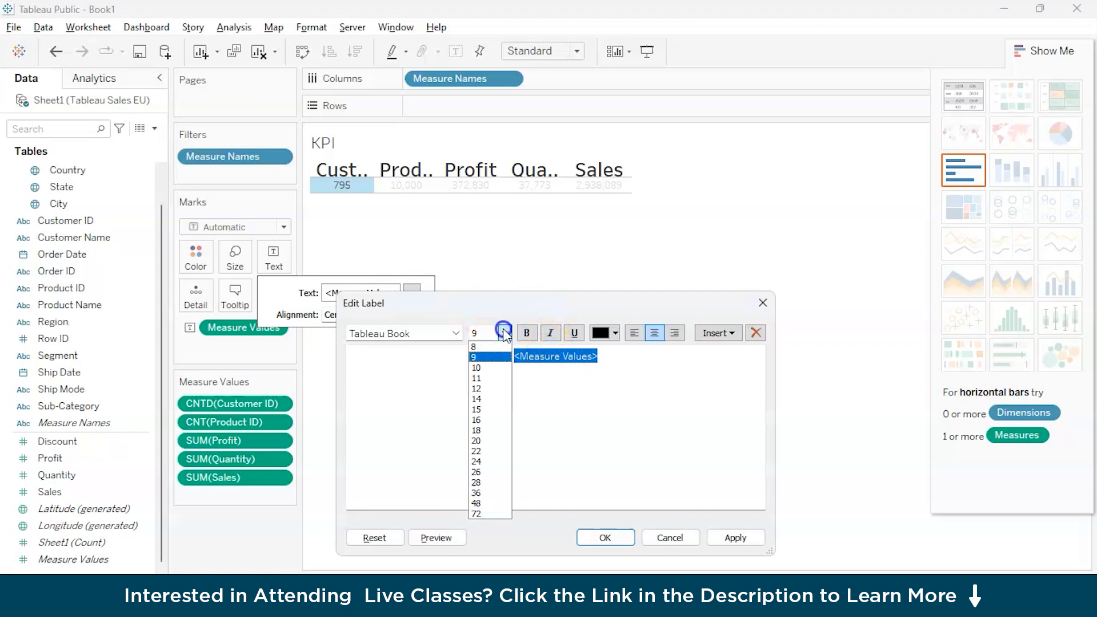
click(495, 421)
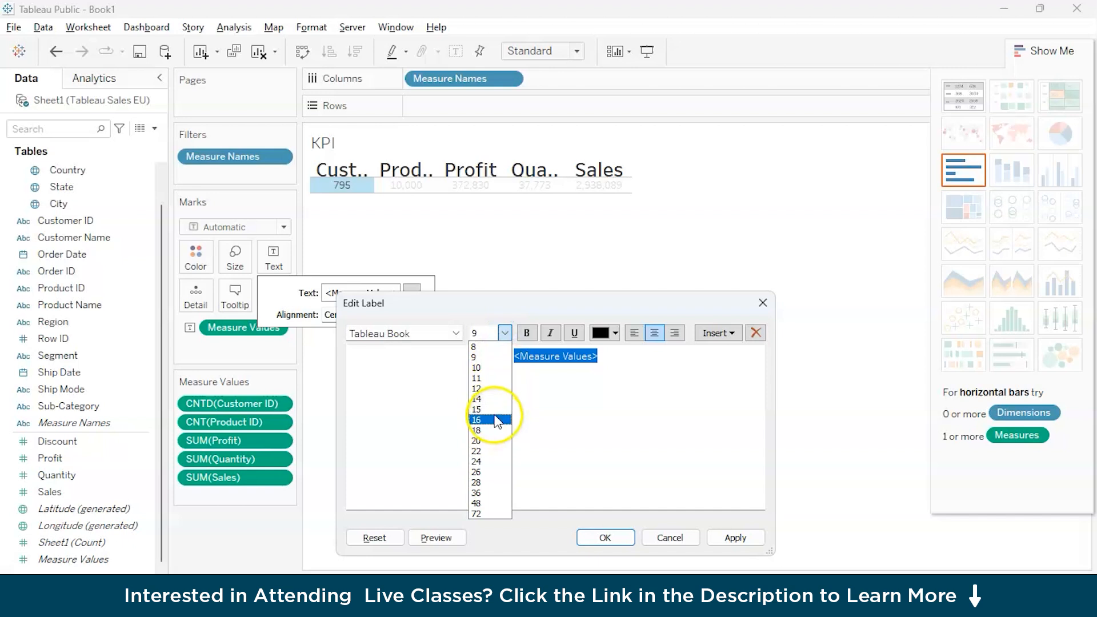
click(526, 332)
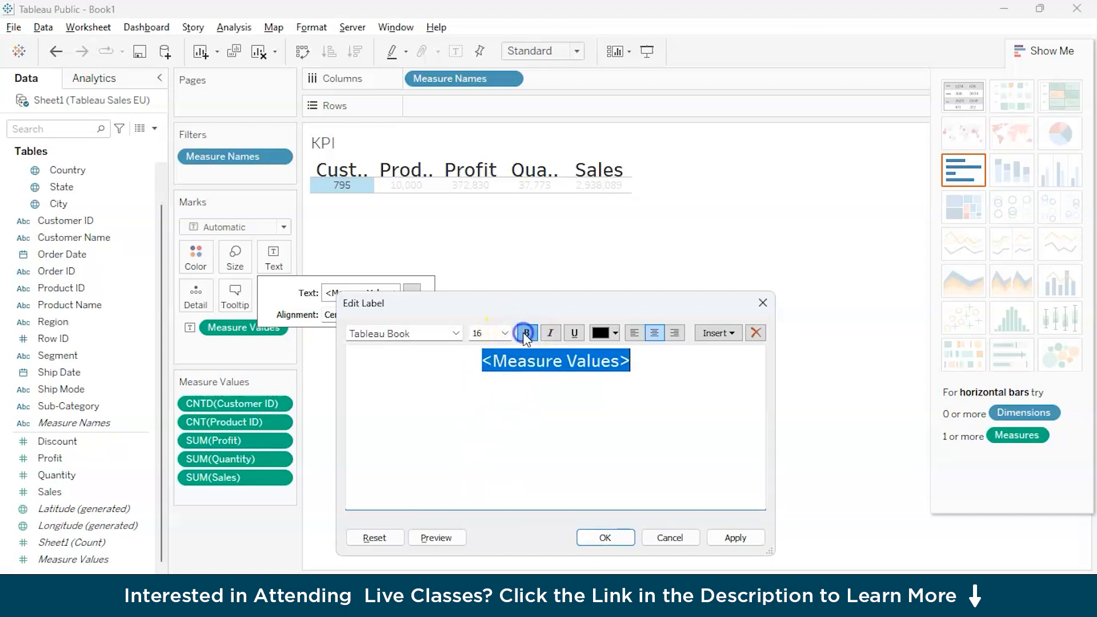
click(526, 333)
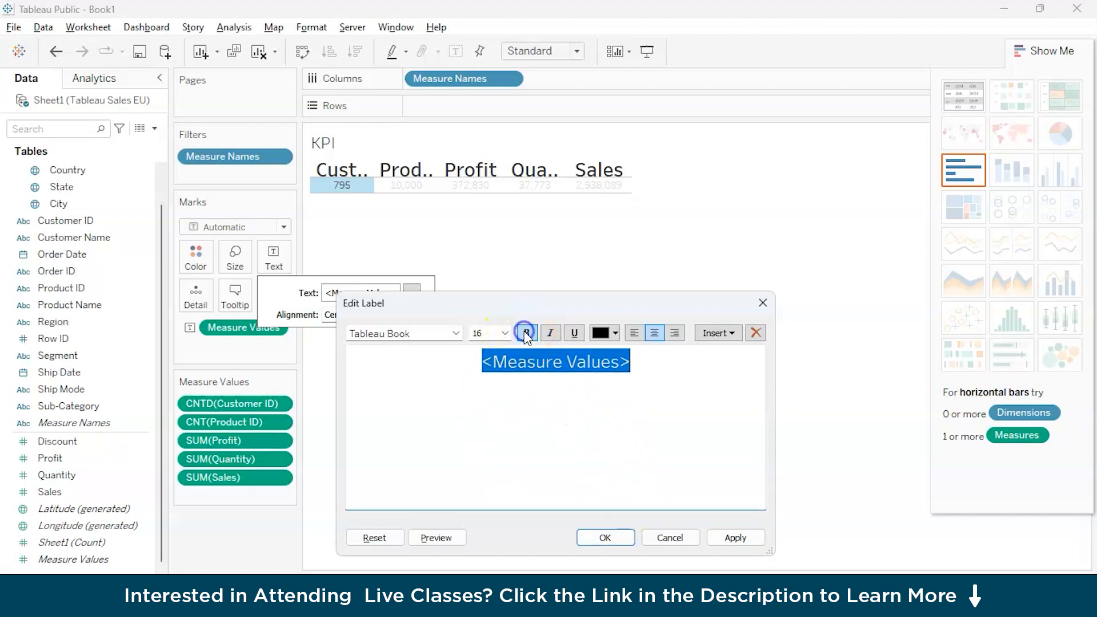
click(731, 544)
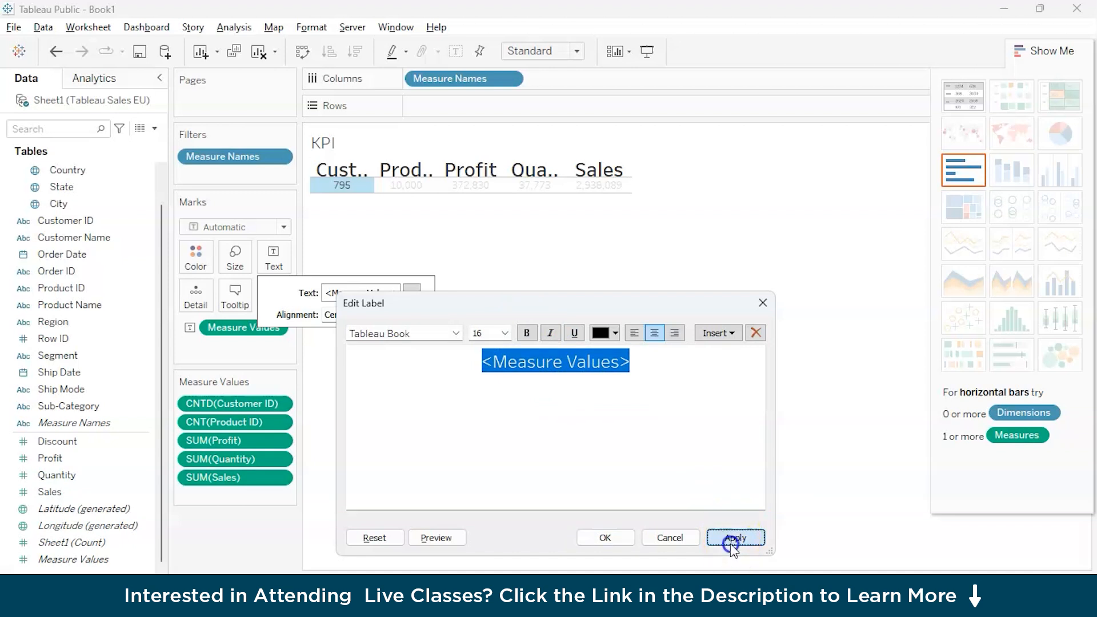
click(609, 538)
click(620, 385)
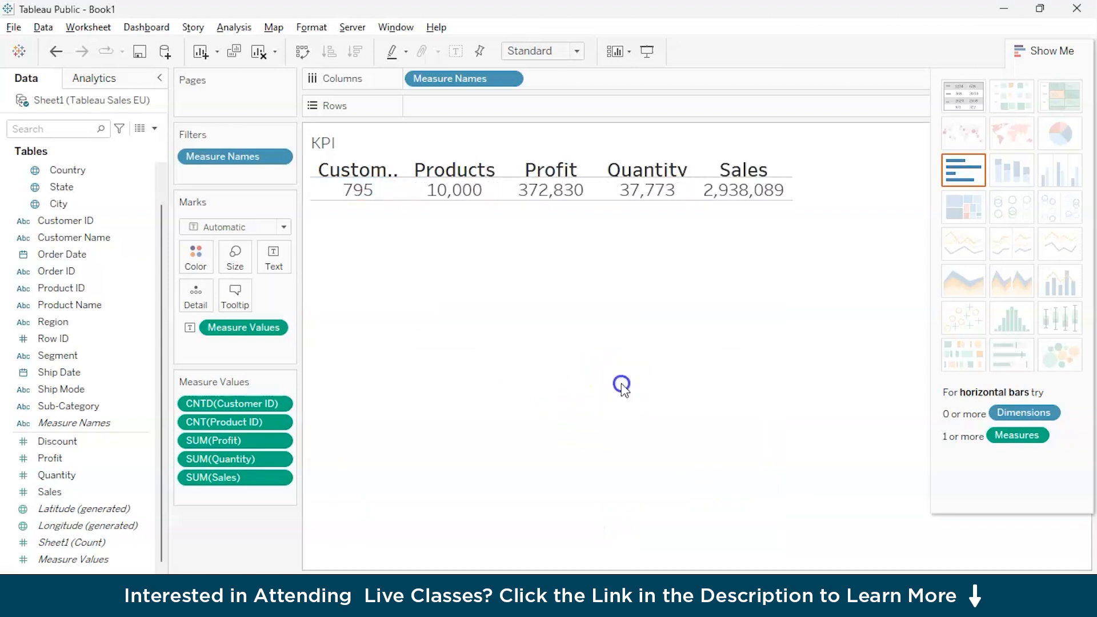
Fit the KPI table to Entire View and collapse the Show Me chart suggestions.
click(577, 50)
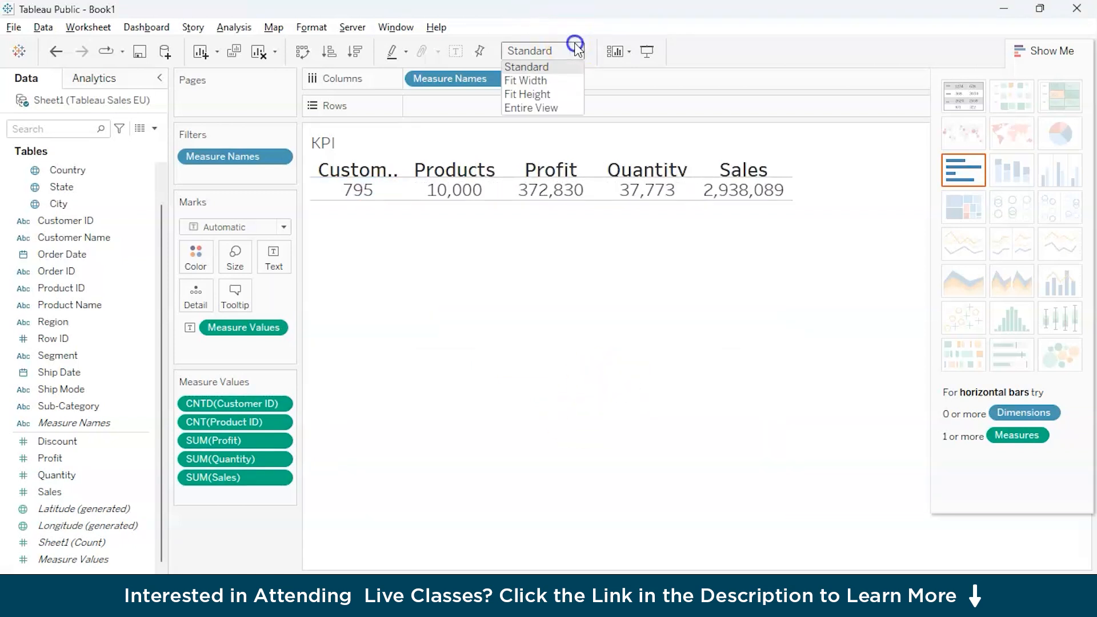
click(566, 109)
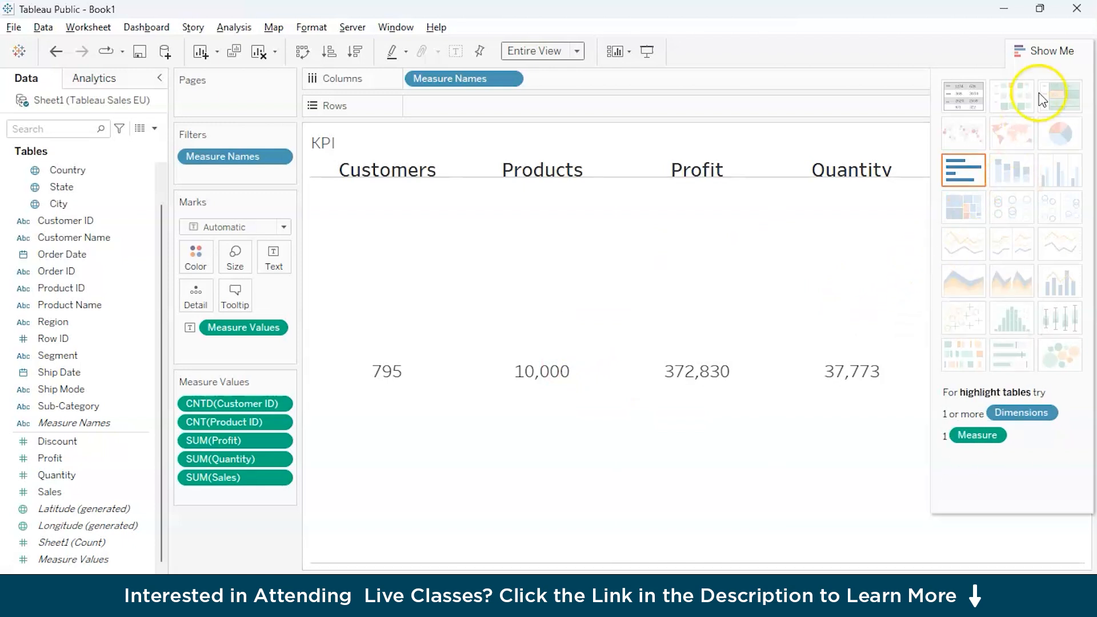
click(1057, 53)
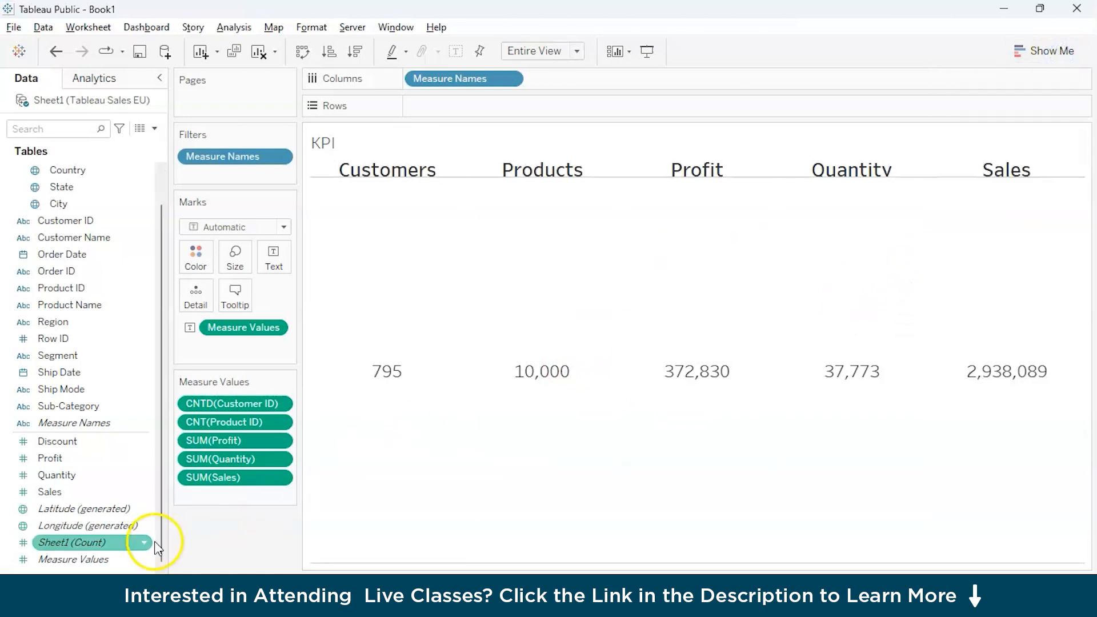
On a new worksheet, build a column chart of Sales by Sub-Category, sorted descending by sales.
click(140, 576)
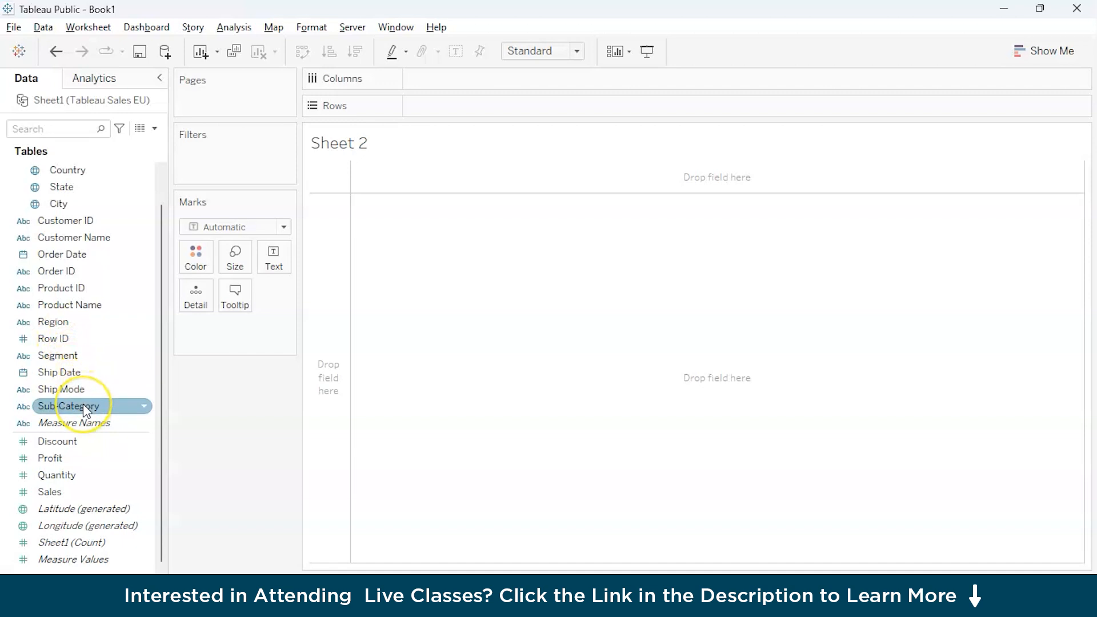
drag(86, 410, 458, 78)
drag(54, 492, 451, 123)
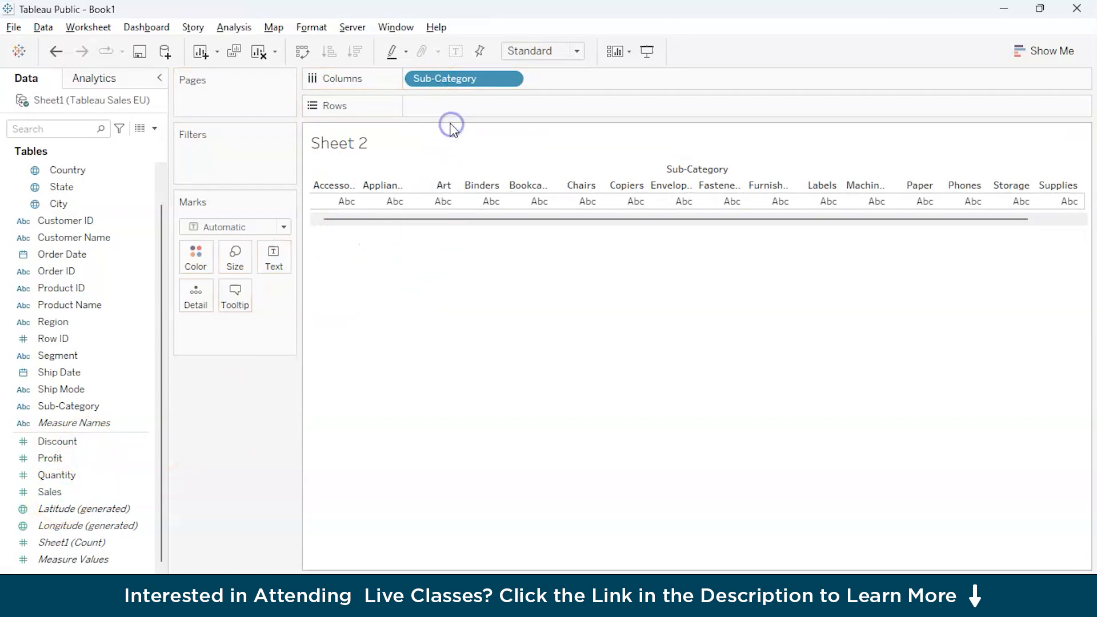
click(96, 493)
double_click(91, 493)
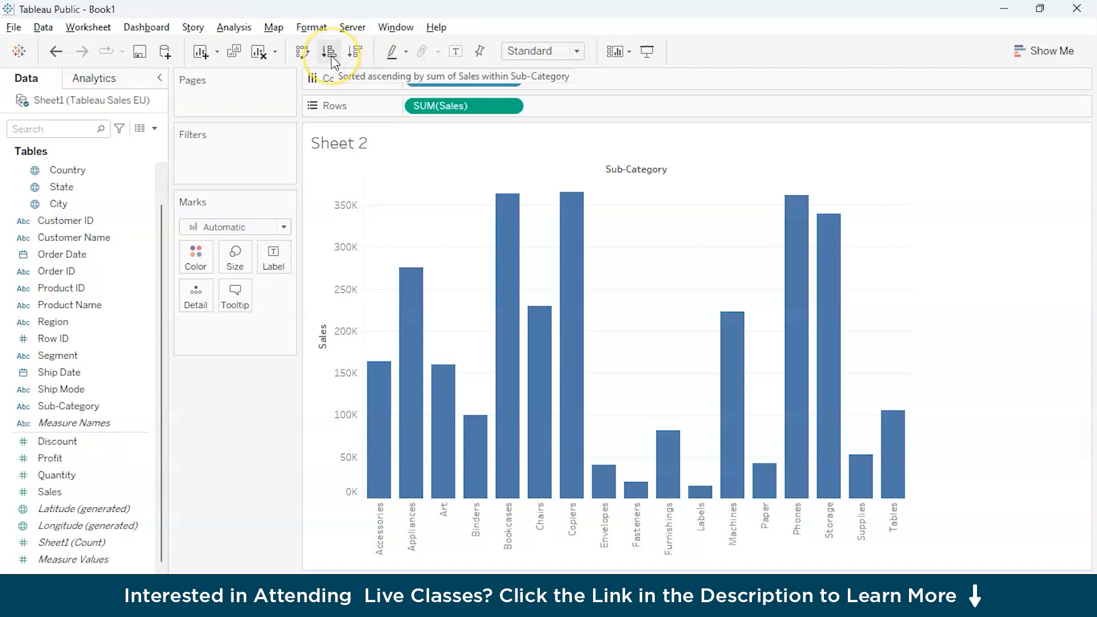
click(352, 60)
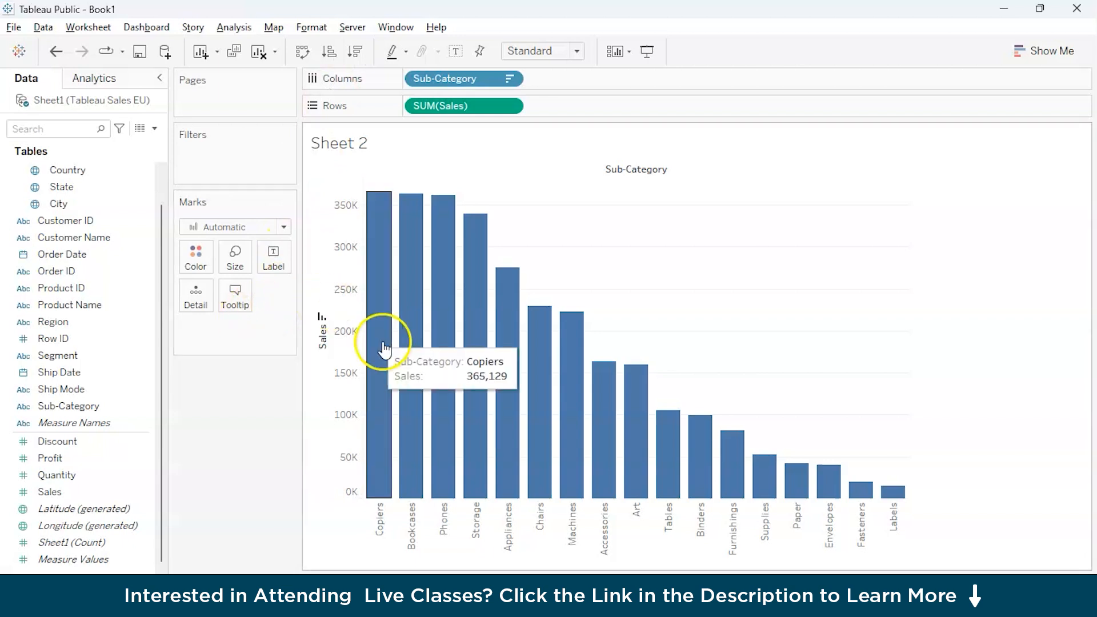
Add an average line to the Sales by Sub-Category chart.
mouse_move(397, 356)
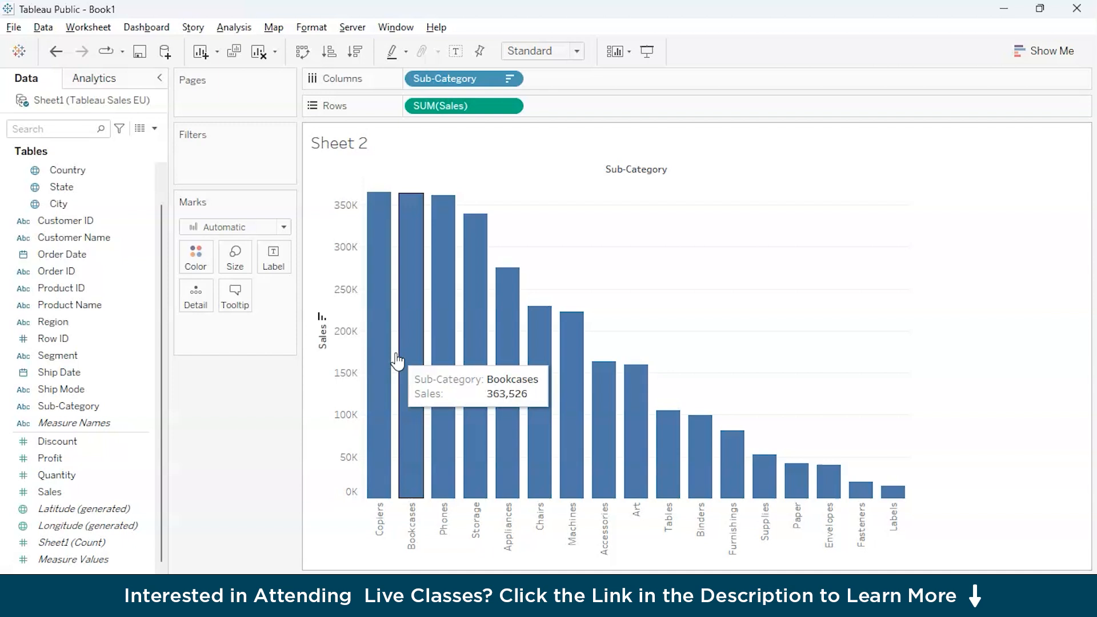
click(156, 129)
click(127, 75)
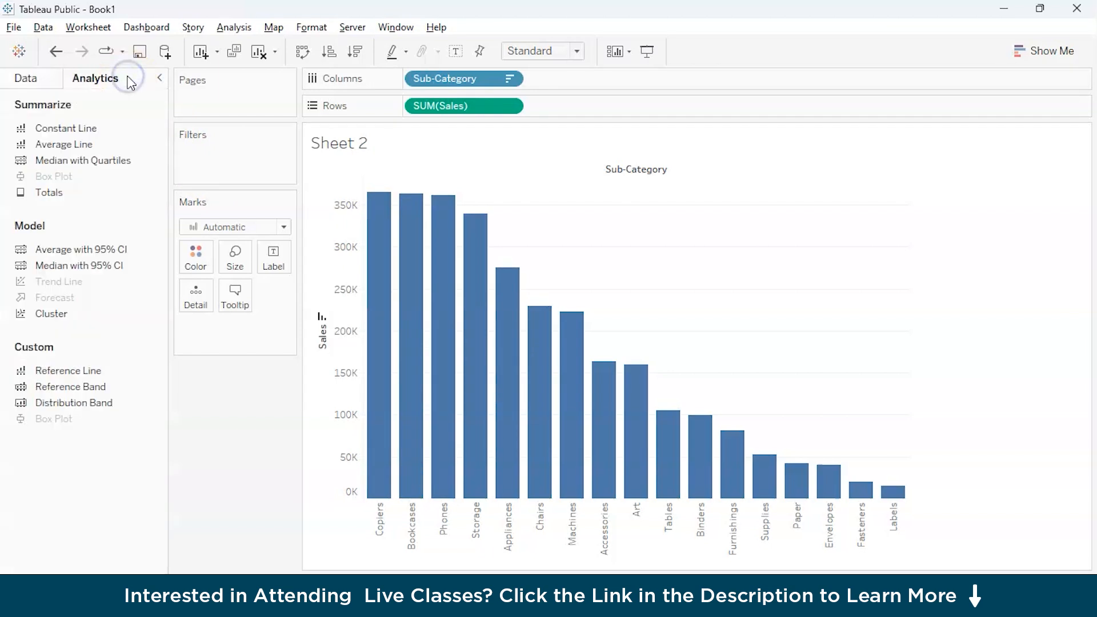
double_click(58, 151)
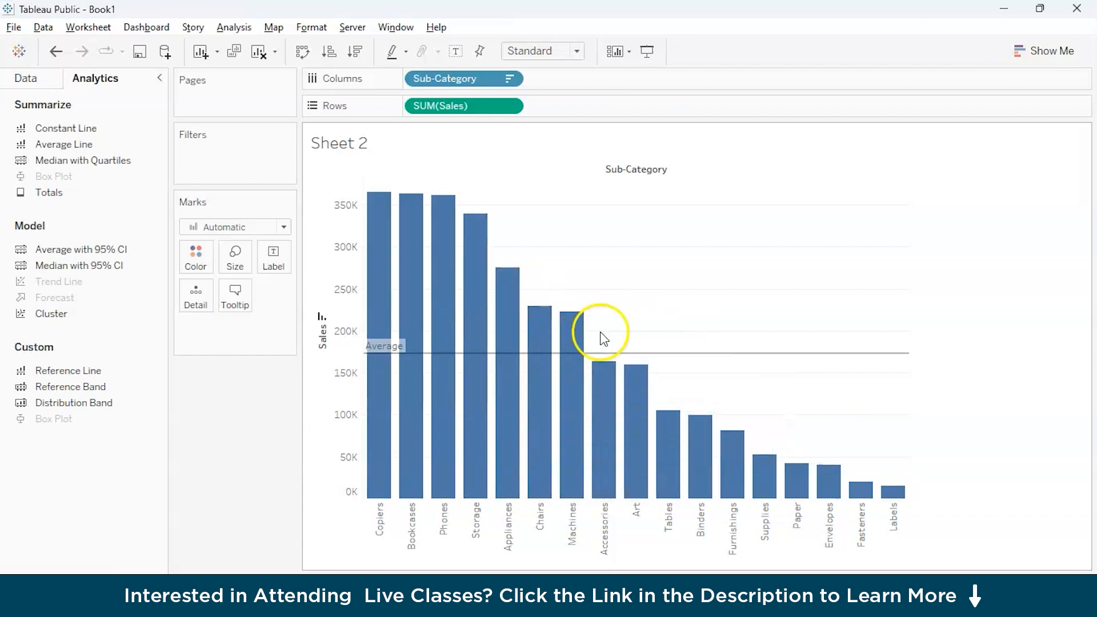
Create a calculated field named "categories abve avg".
click(36, 80)
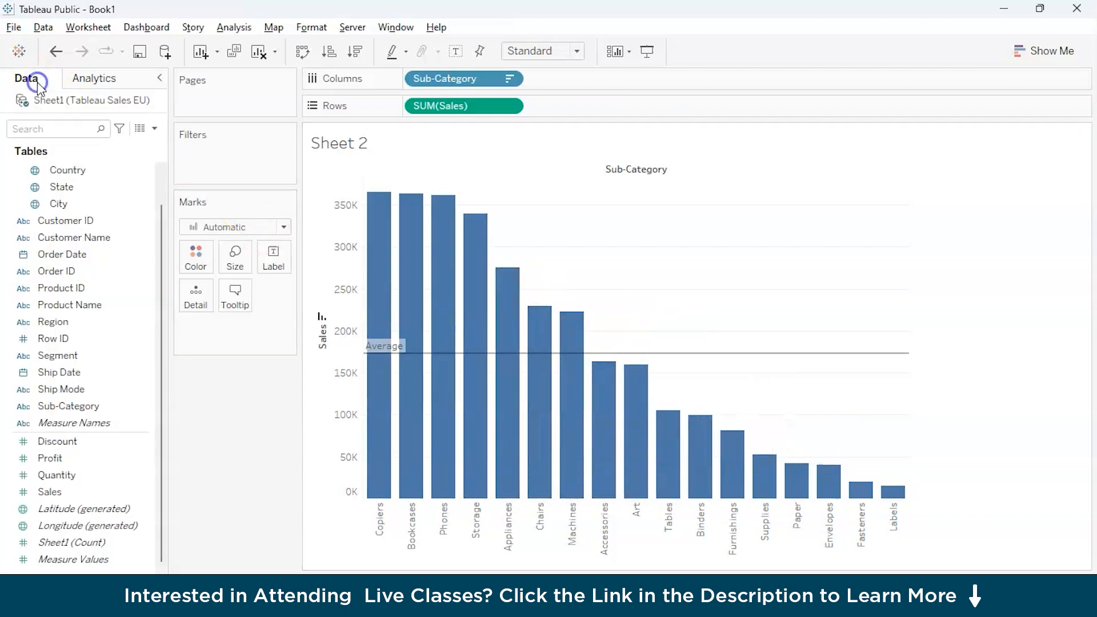
click(156, 130)
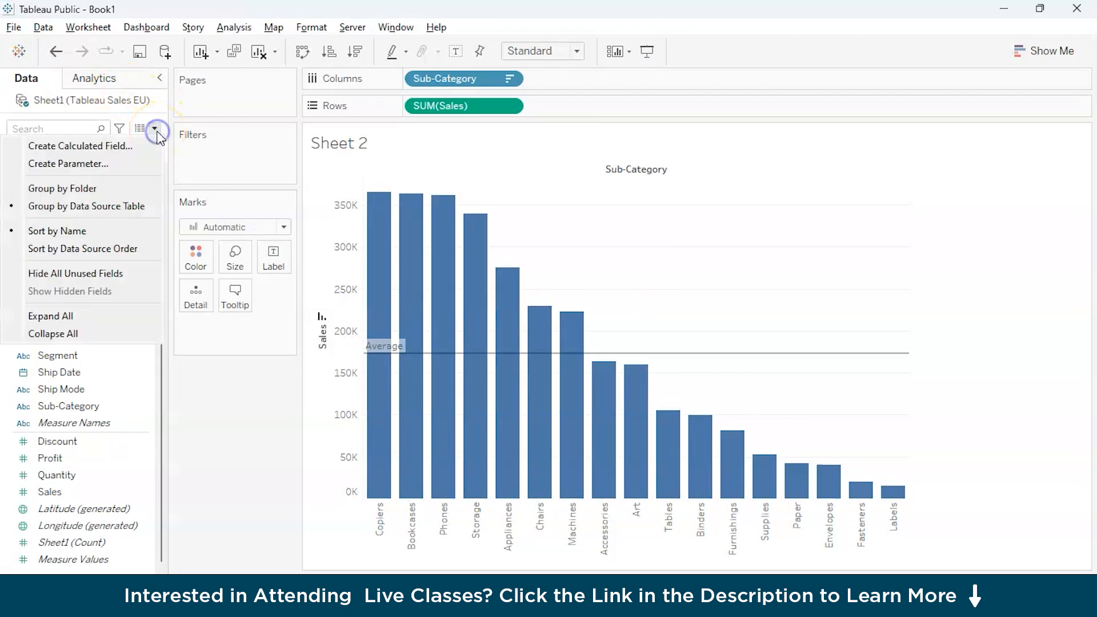
click(143, 152)
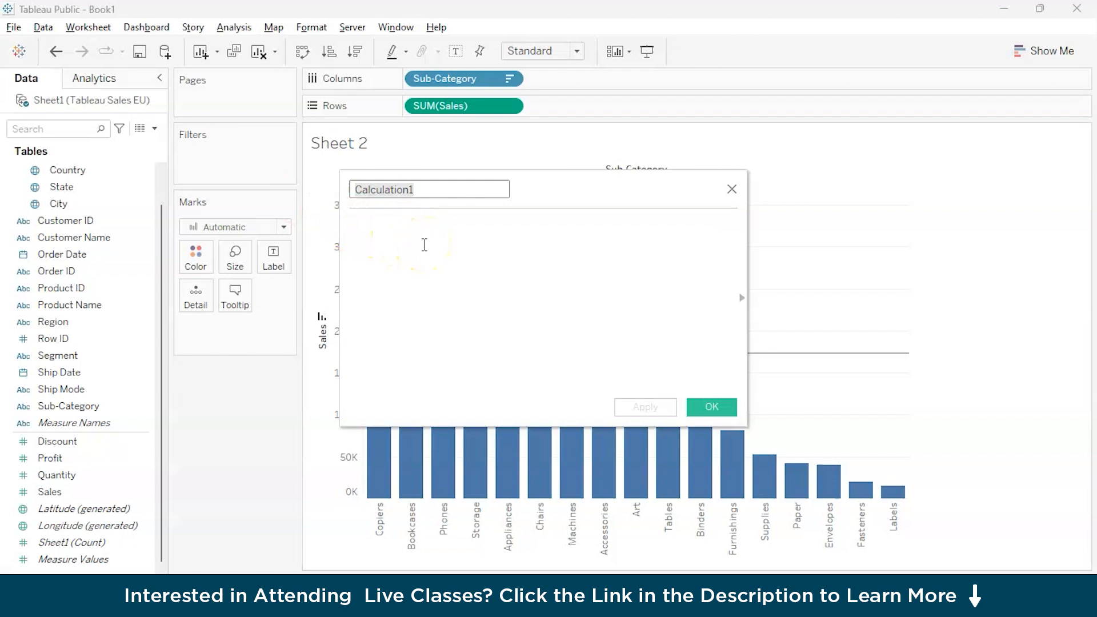
text(P)
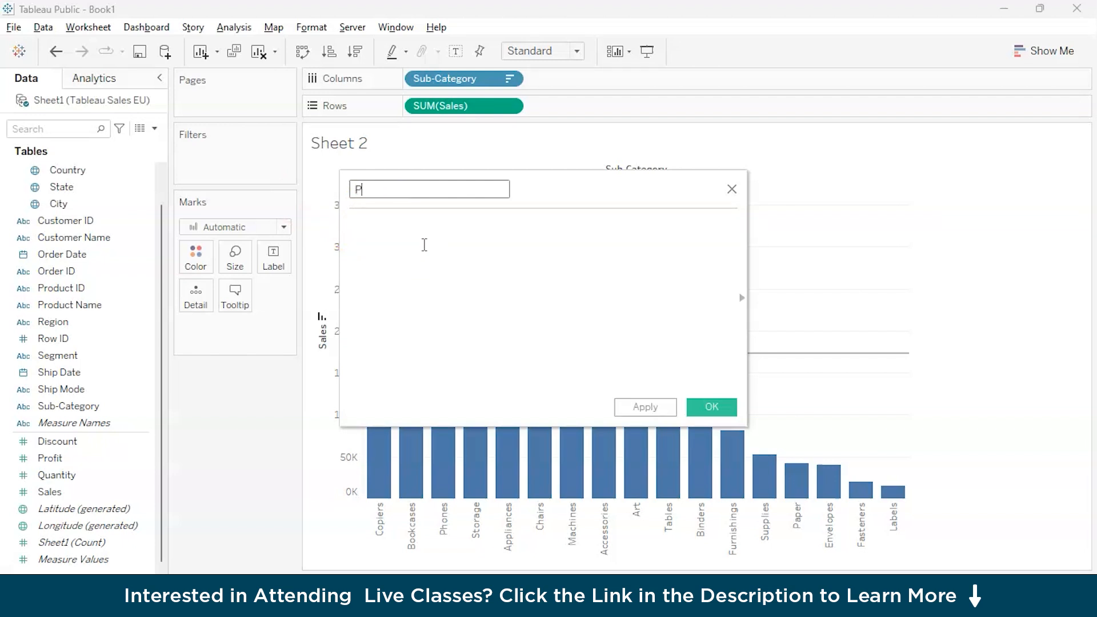
text(roducts)
key(ctrl+a)
text(s)
Enter SUM([Sales])>WINDOW_AVG([Sales]) as the calculated field's formula.
click(405, 245)
text(s)
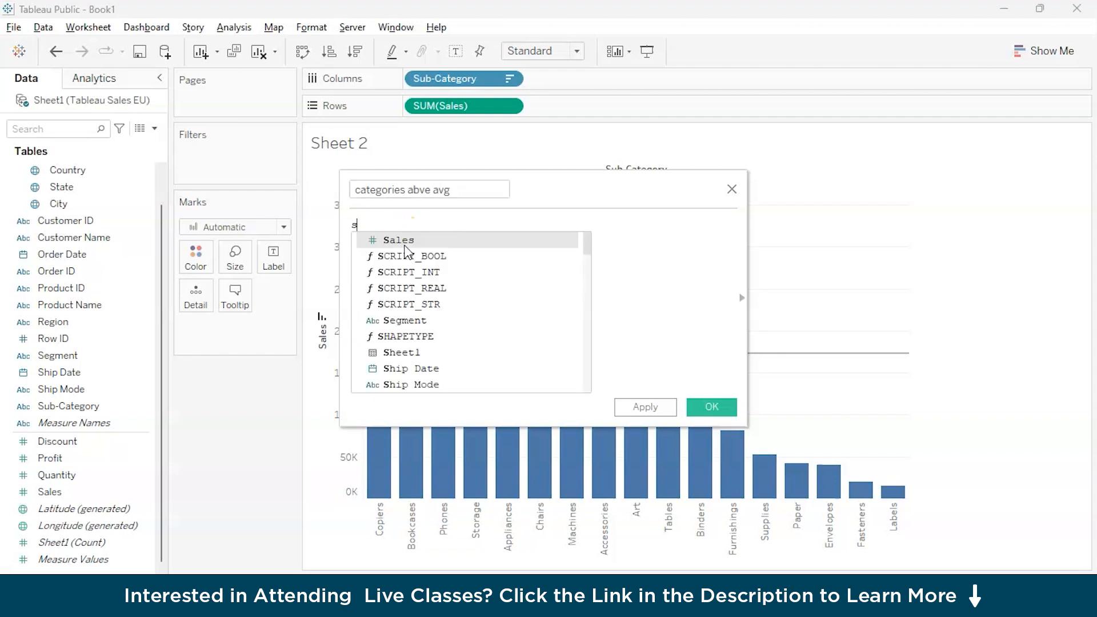
text(u)
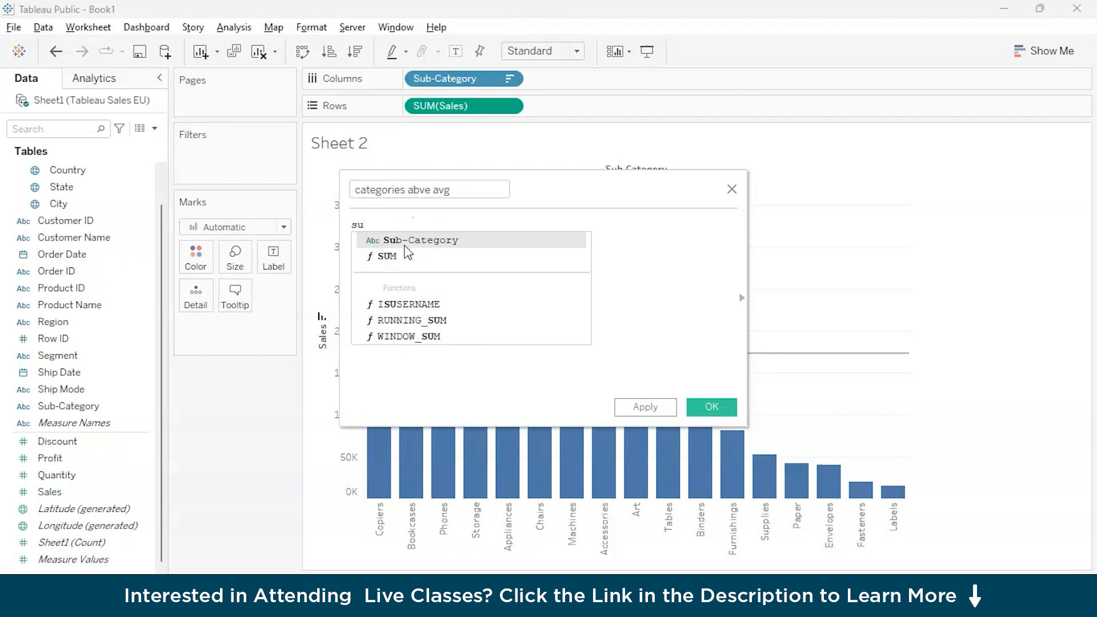
key(Down)
key(Return)
text(sa)
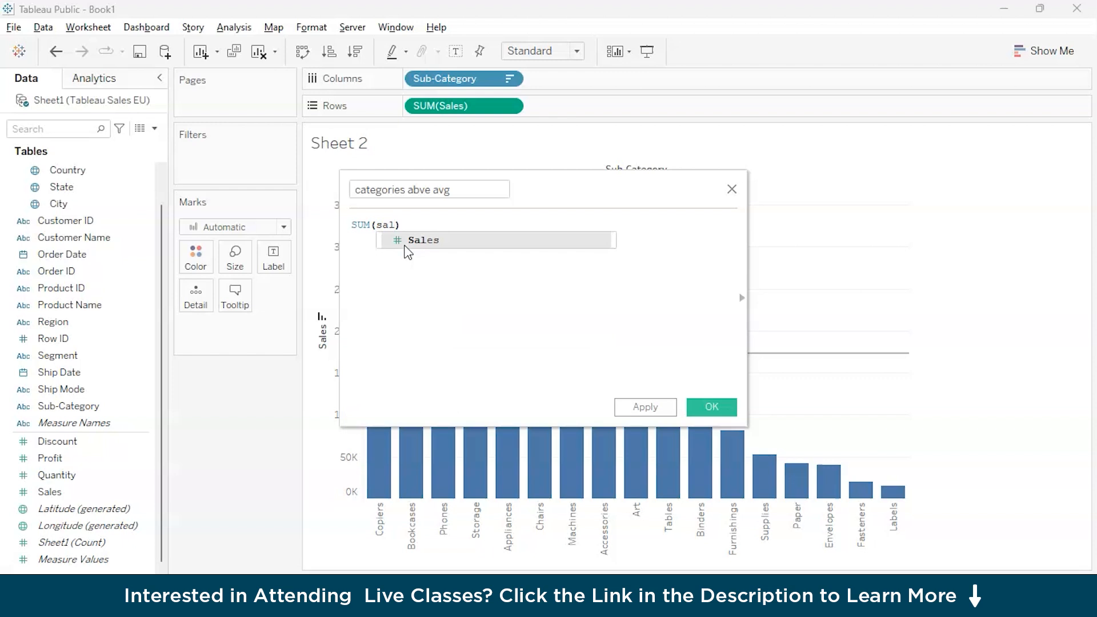
text(l)
key(Return)
text(>win)
key(Return)
text(sa)
key(Return)
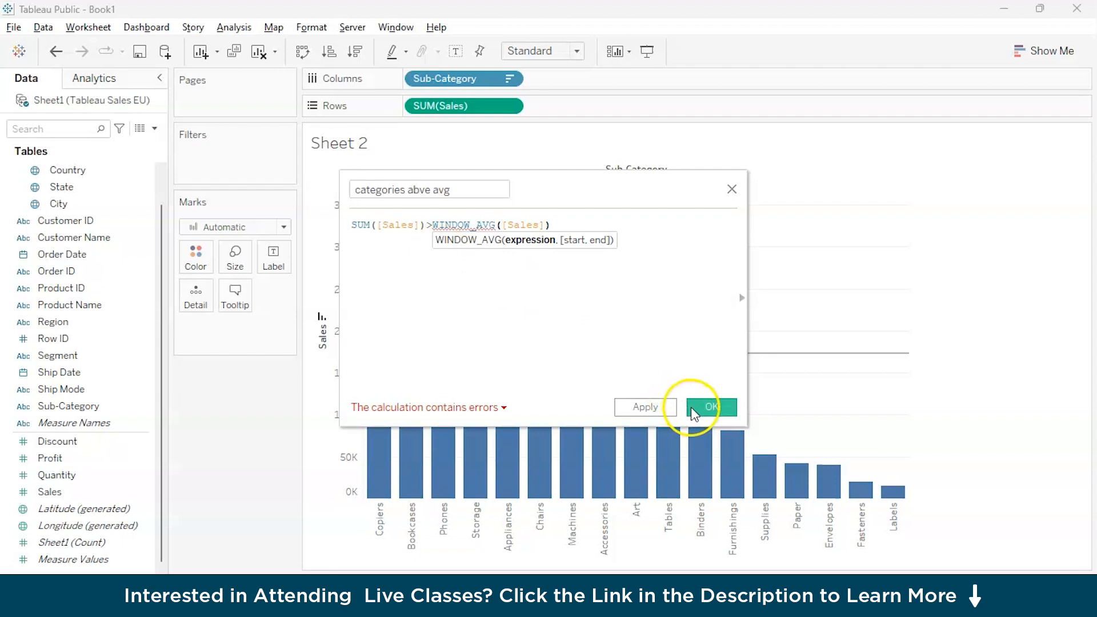
Correct the formula to SUM([Sales])>WINDOW_AVG(SUM([Sales])) and save the calculated field.
click(501, 225)
text(su)
key(Return)
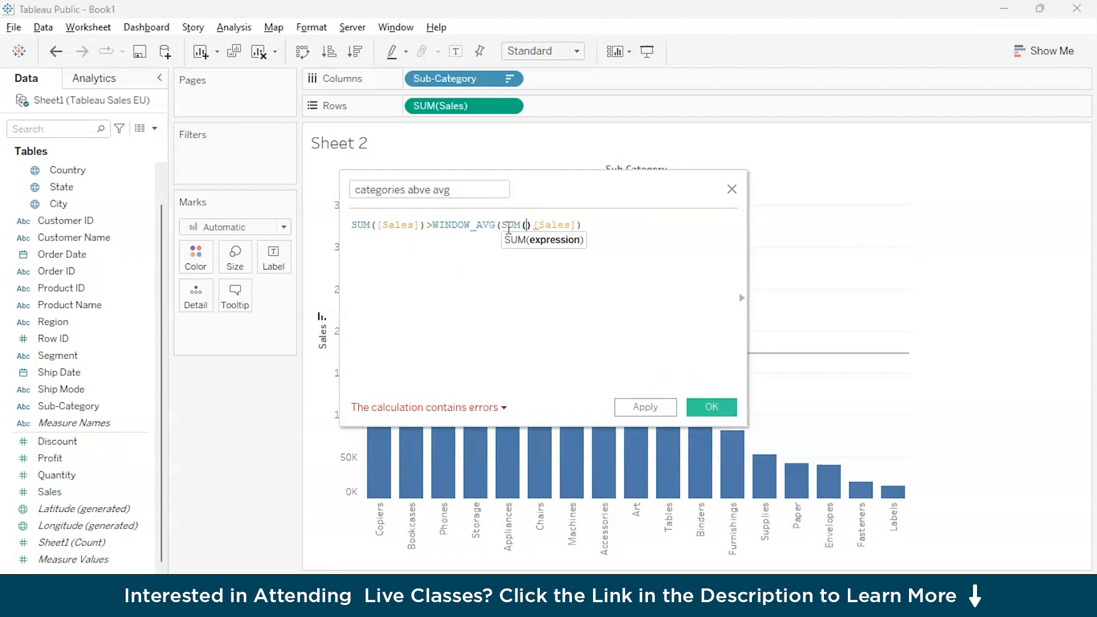
text(sal)
key(Return)
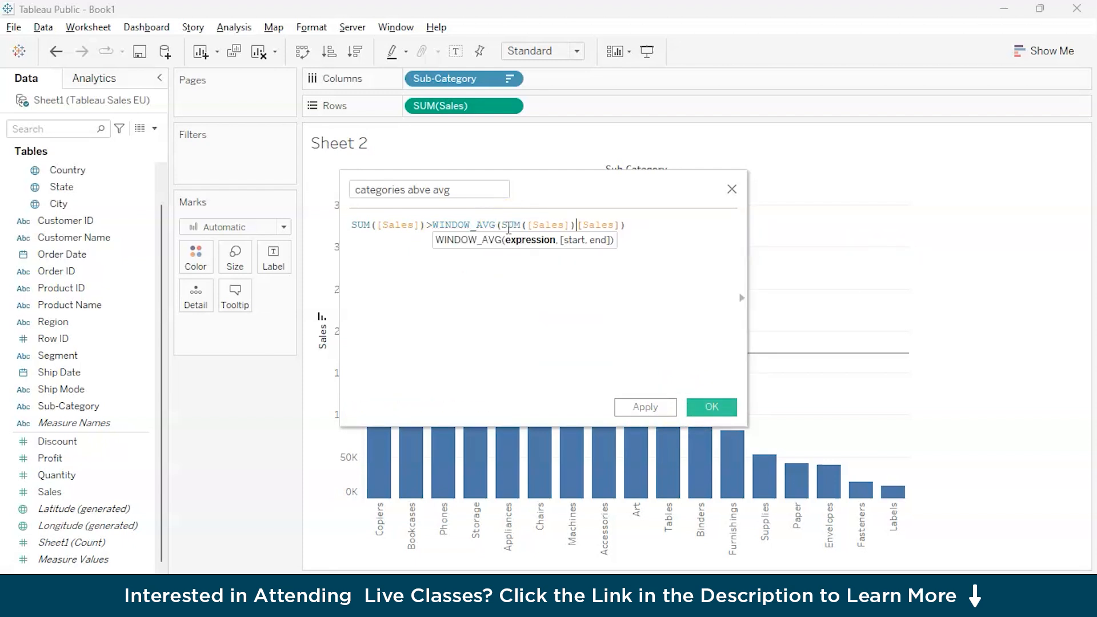
key(BackSpace)
key(Delete)
key(Delete)
key(Delete)
key(Delete)
key(Delete)
key(Delete)
click(493, 325)
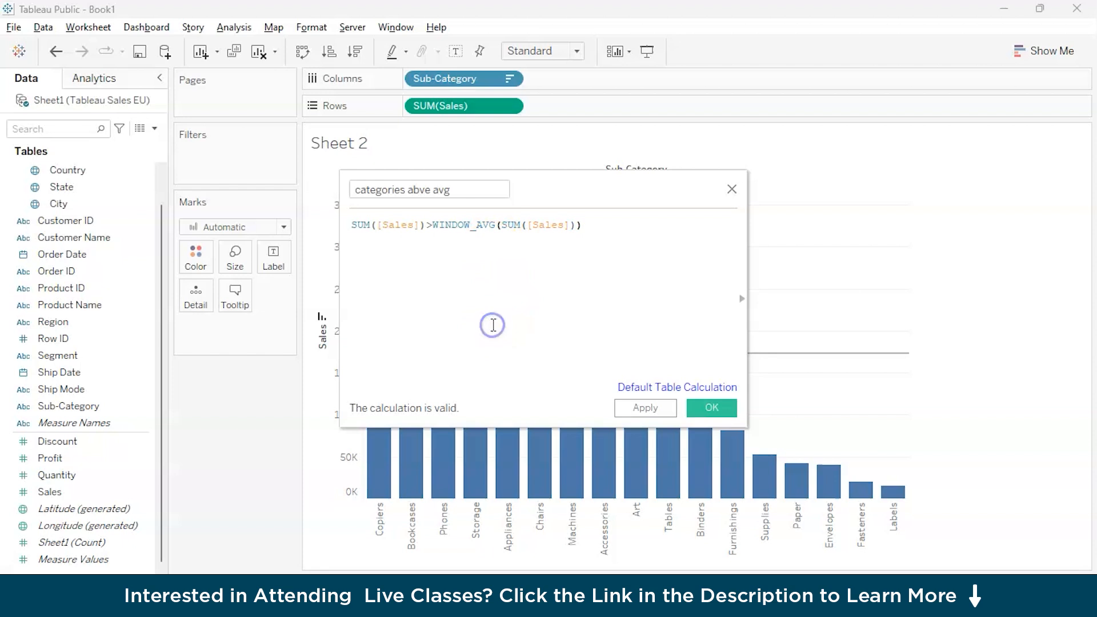
click(712, 408)
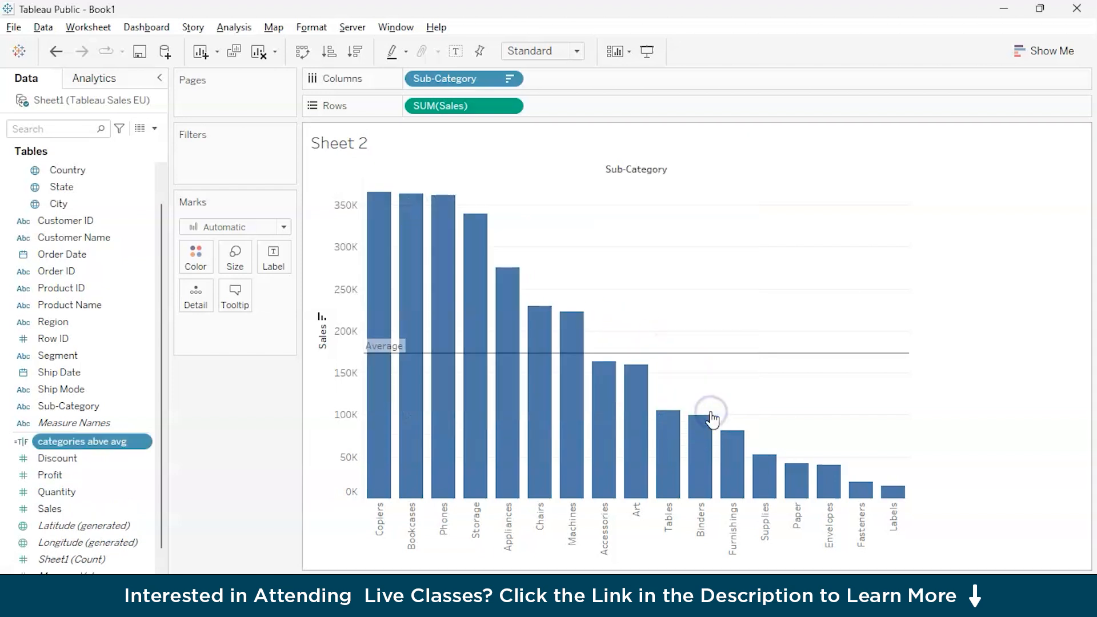
Color the sub-category bars by the "categories abve avg" field.
click(57, 407)
click(57, 443)
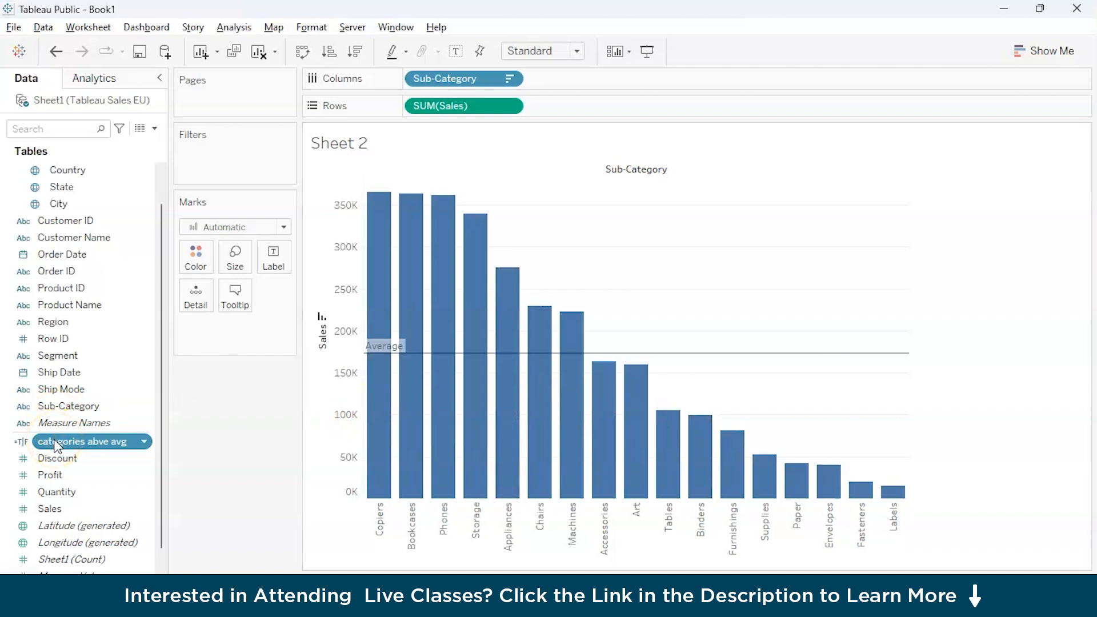
drag(57, 446, 204, 260)
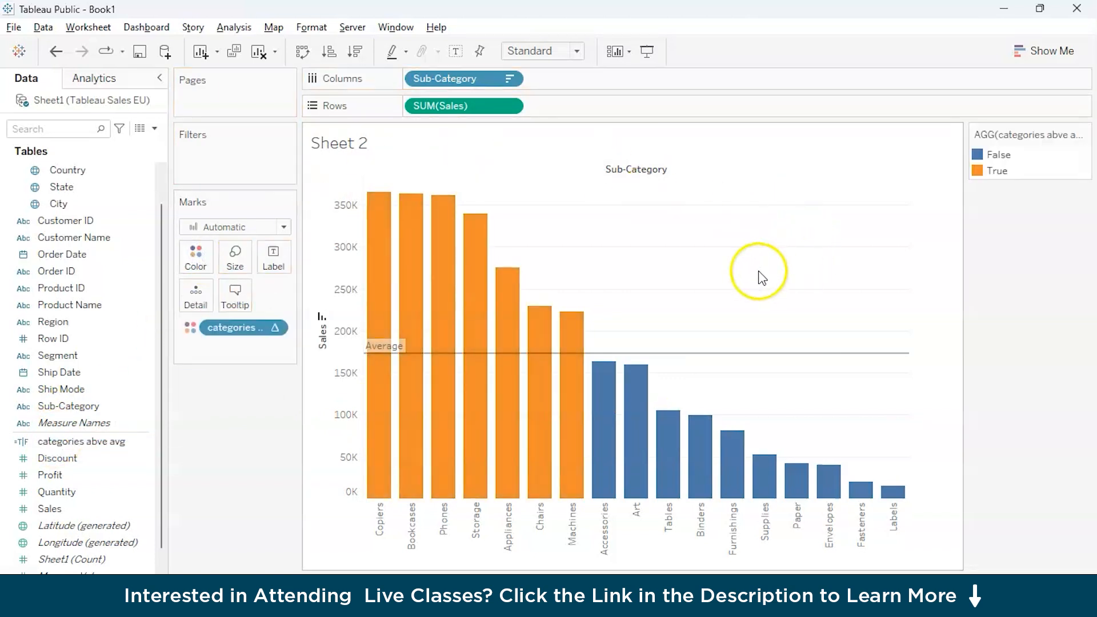
Change the color of the False items in the "categories abve avg" legend to gray and apply it.
click(1072, 135)
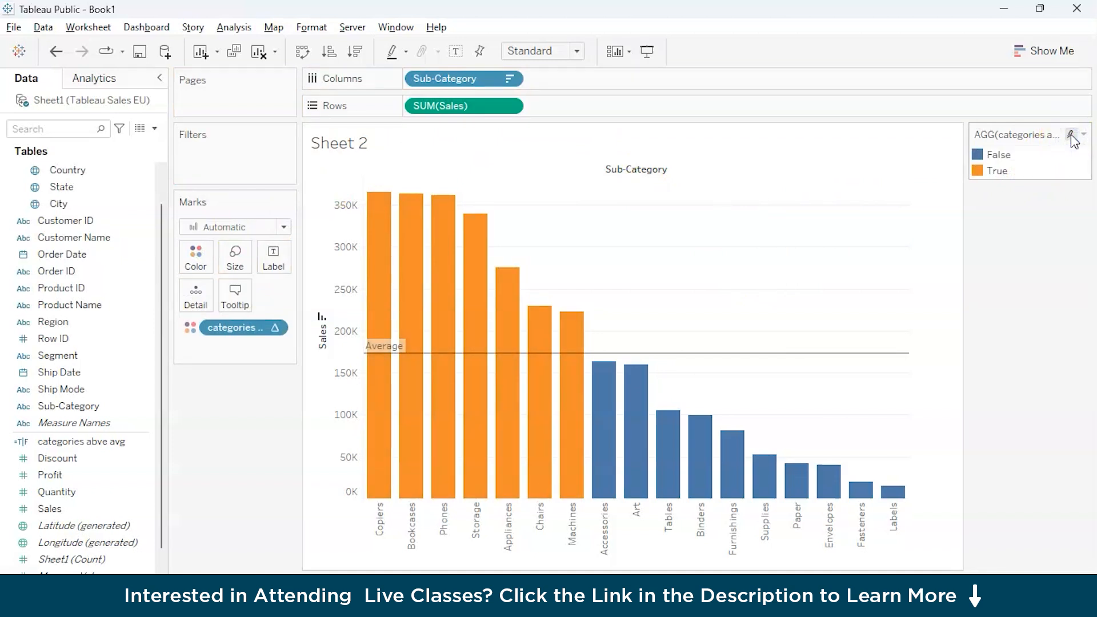
click(1084, 134)
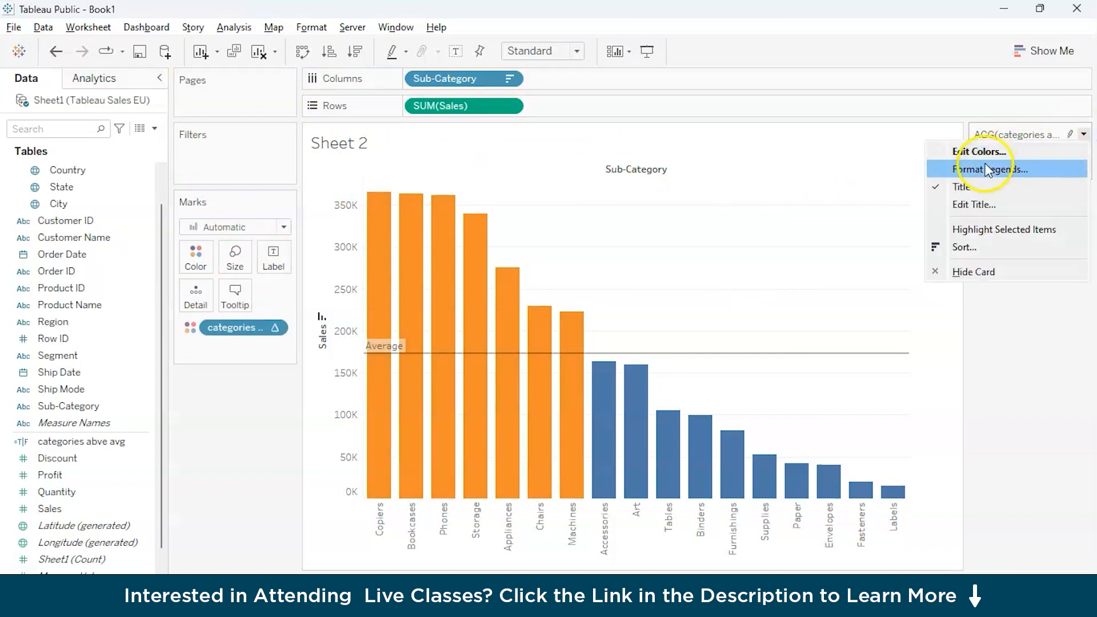
click(992, 153)
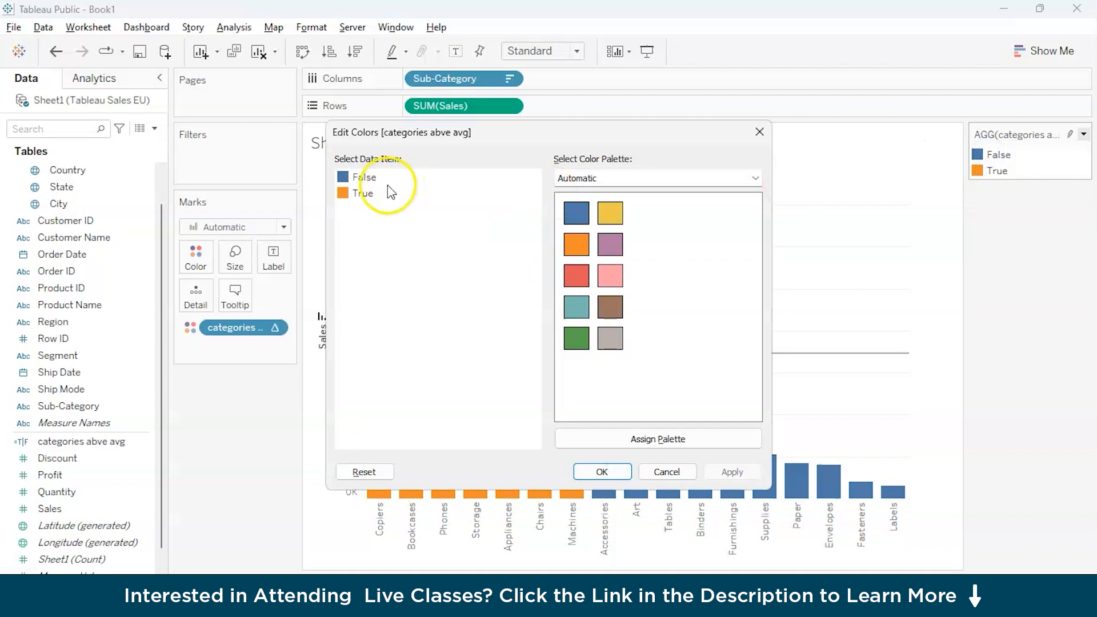
click(361, 194)
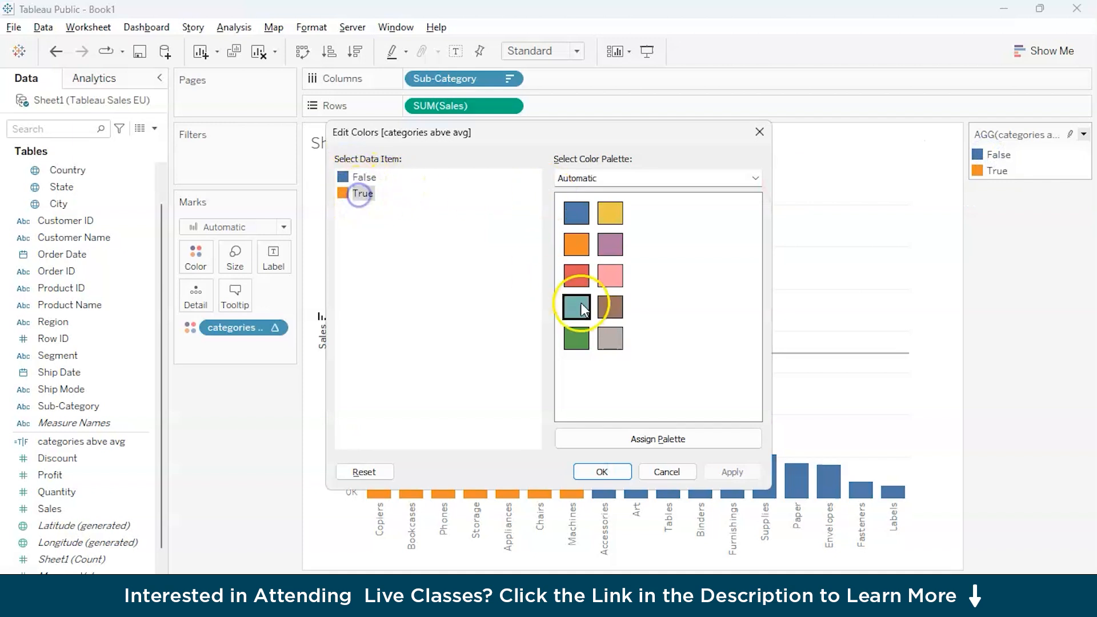
click(577, 338)
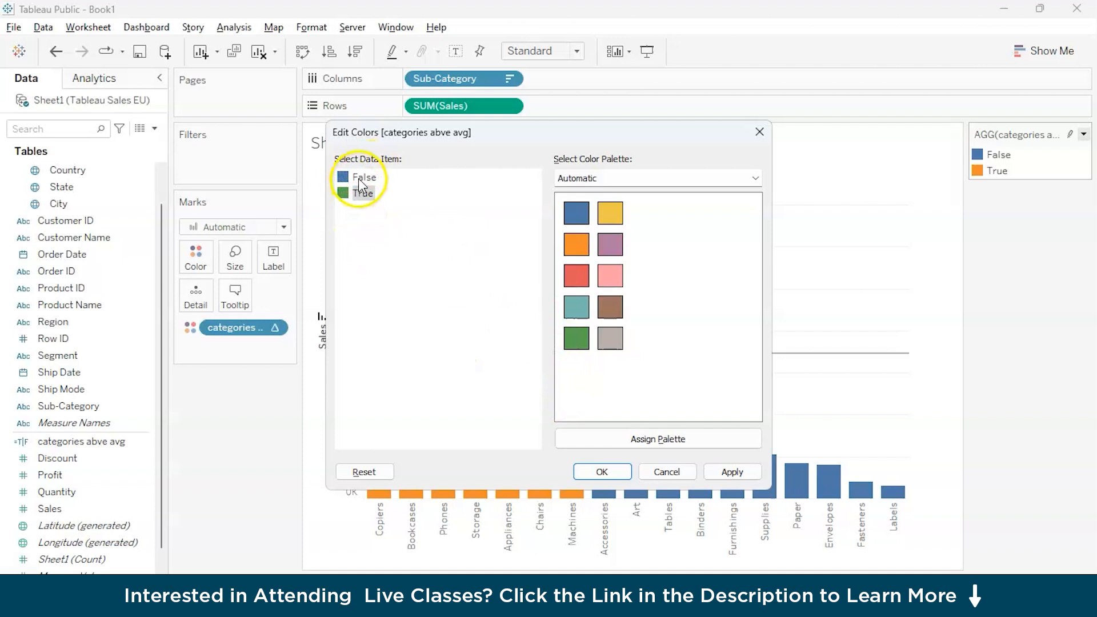
click(651, 438)
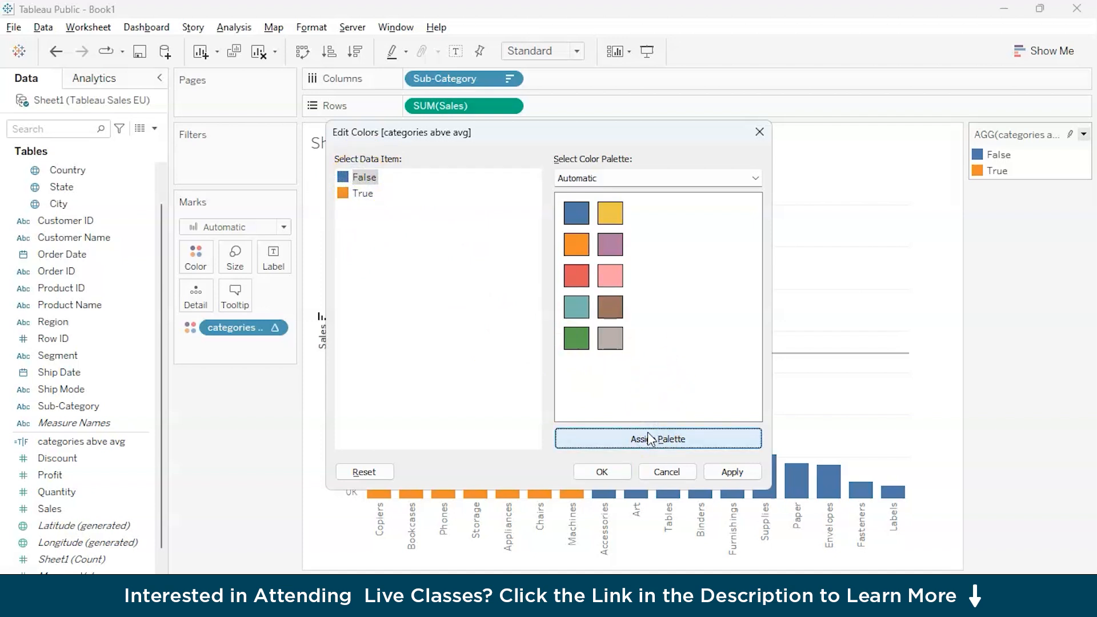
click(610, 338)
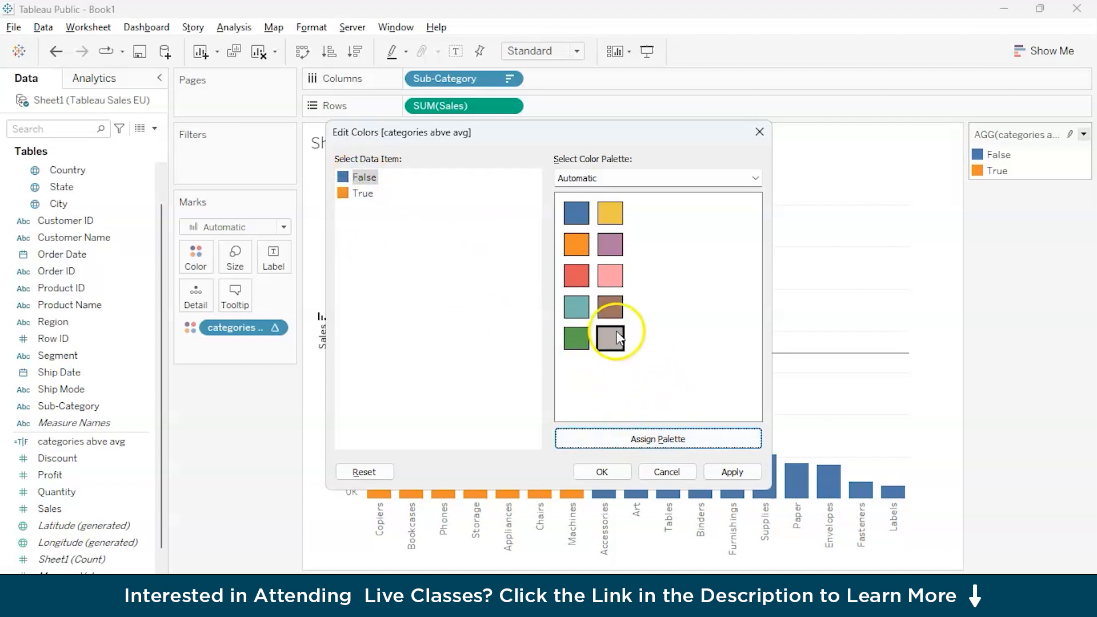
click(731, 474)
click(617, 473)
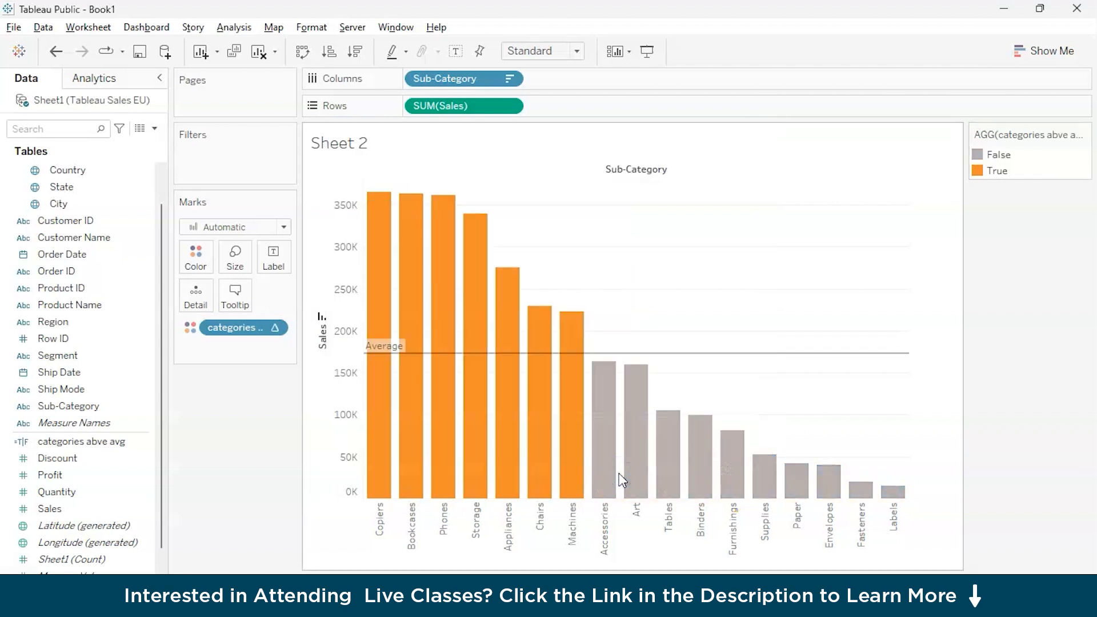
Change the color of the True items in the "categories abve avg" legend to green.
click(994, 170)
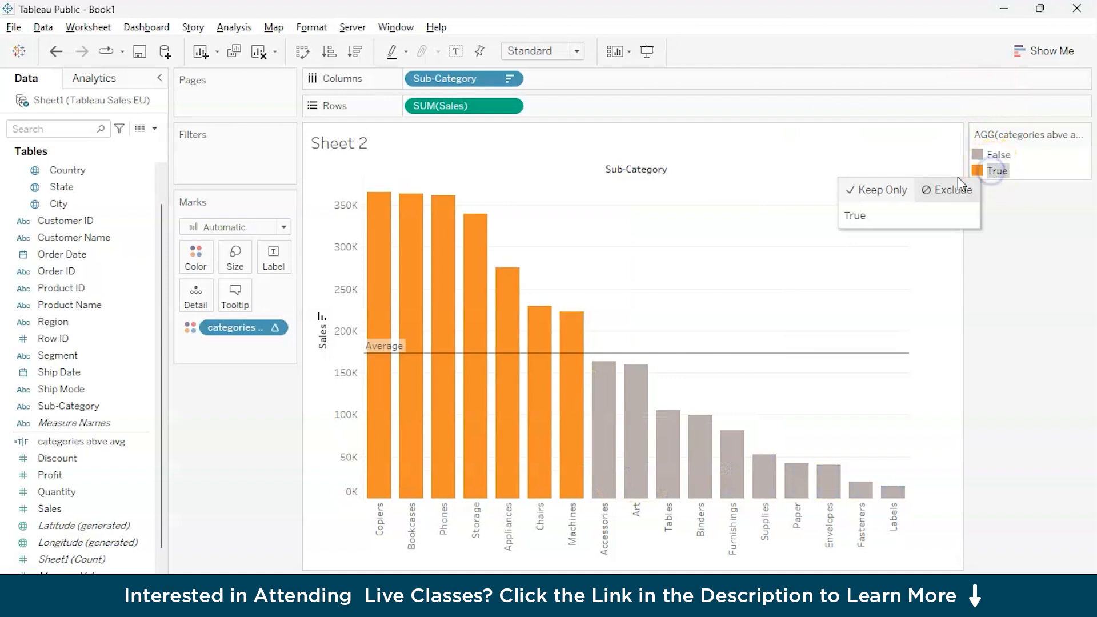
click(1078, 140)
click(979, 151)
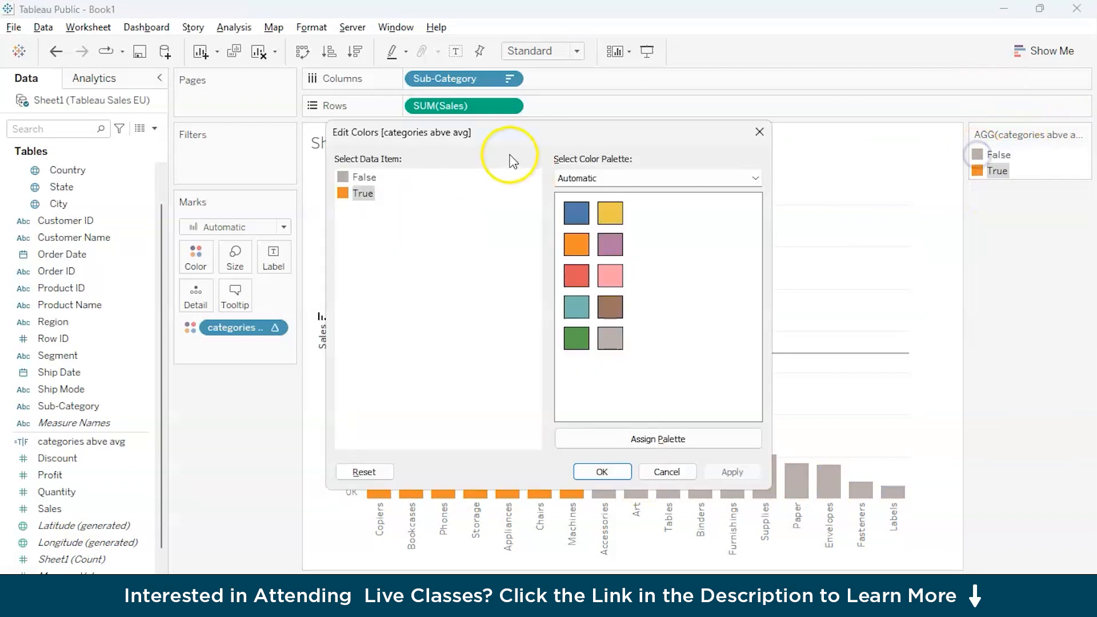
click(577, 338)
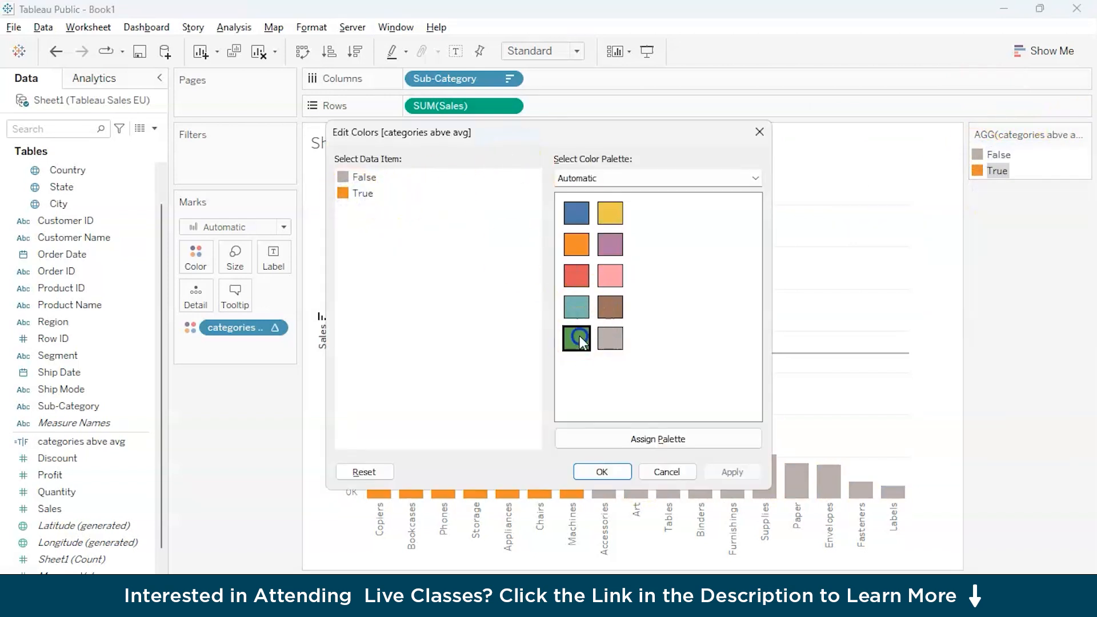
click(356, 196)
click(577, 338)
click(605, 472)
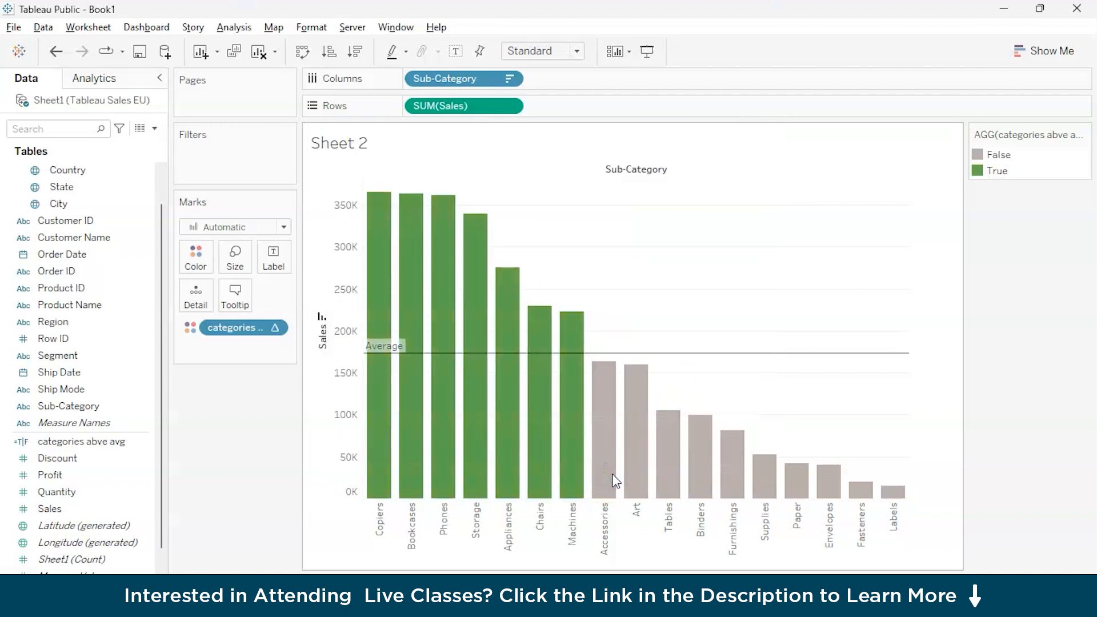
mouse_move(415, 260)
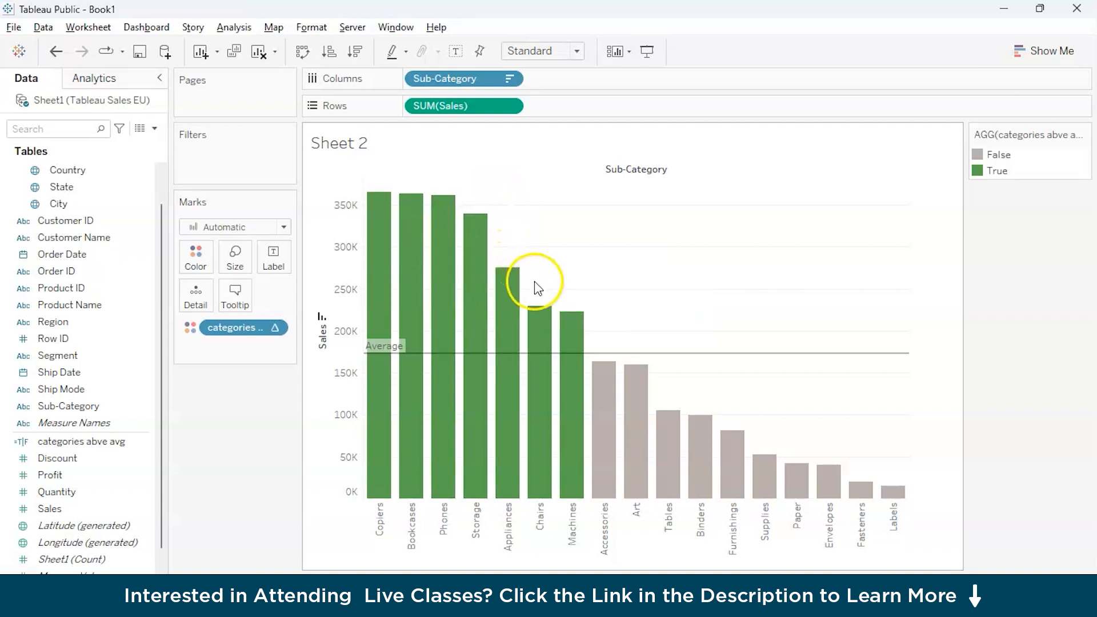
mouse_move(587, 322)
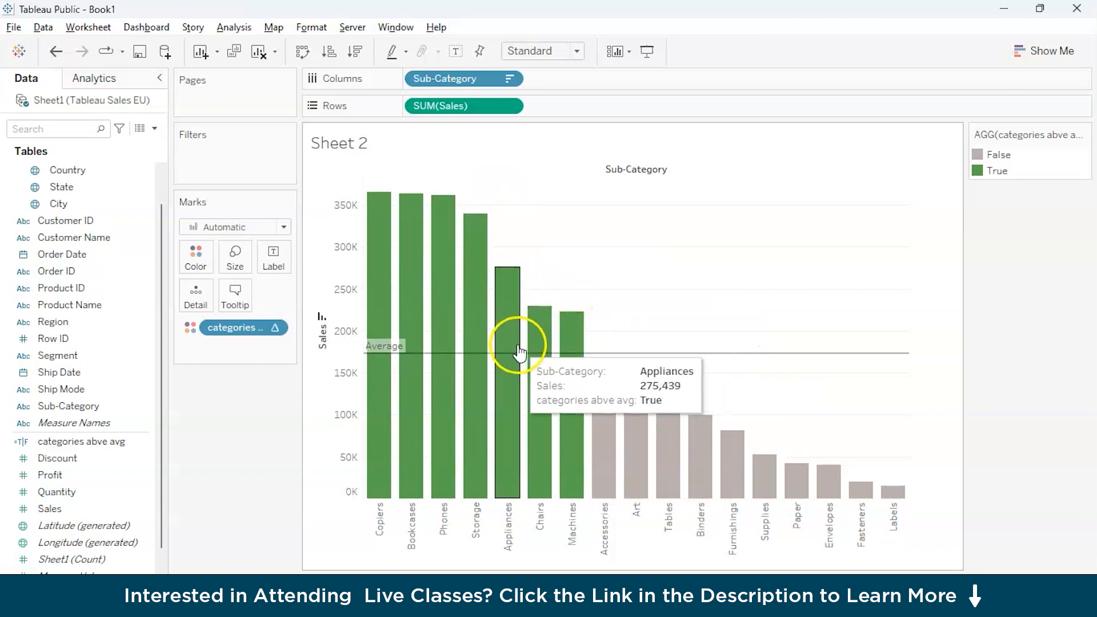
mouse_move(443, 323)
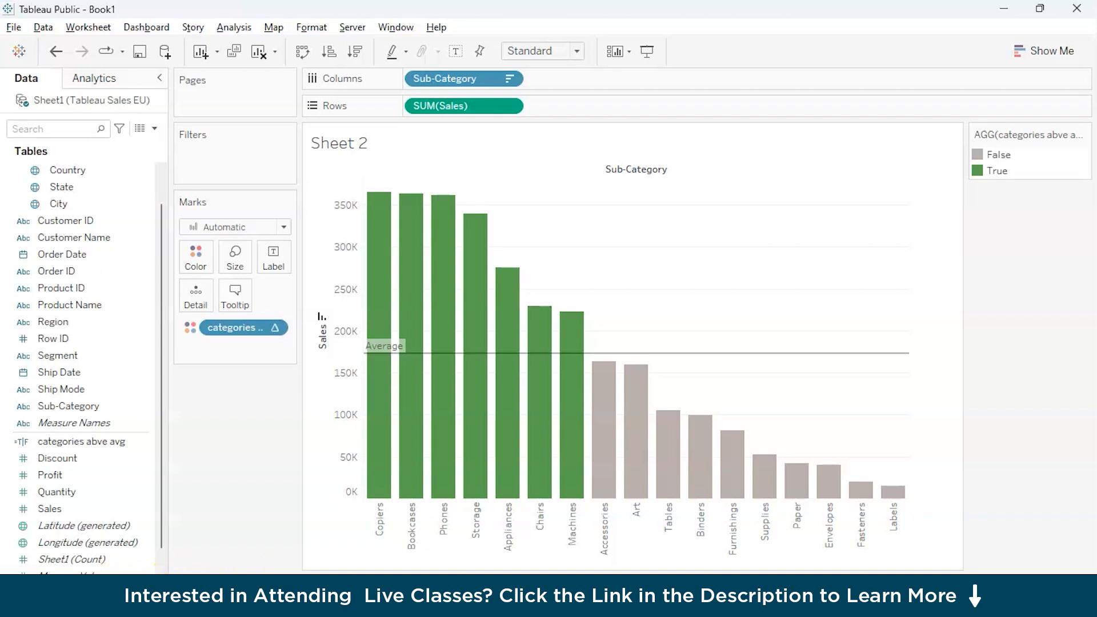
Add a new worksheet and rename it Location.
click(272, 585)
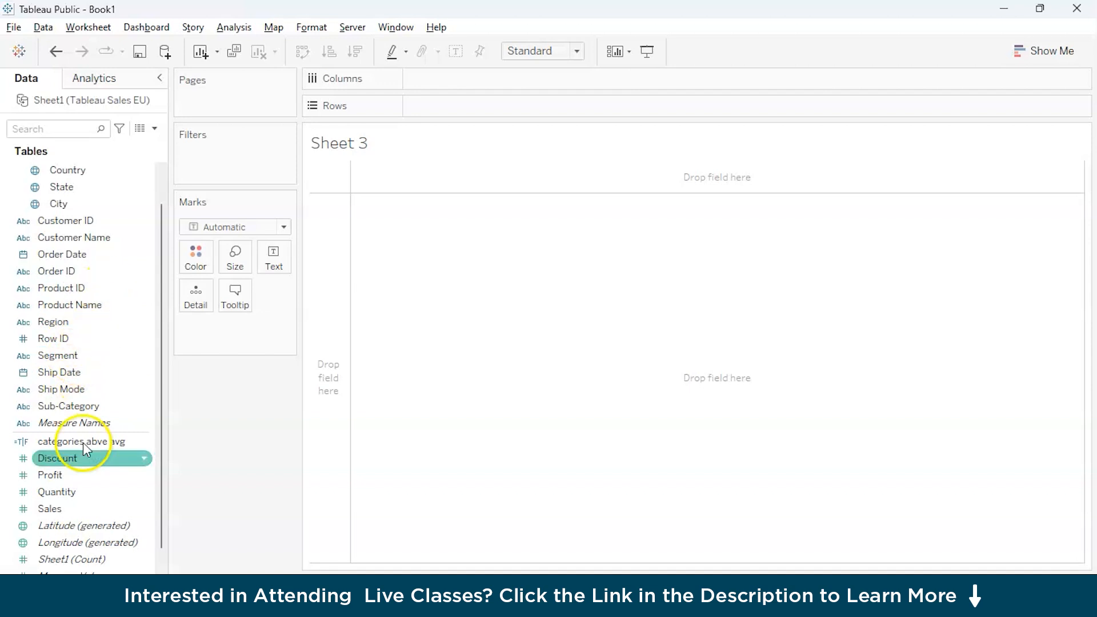
scroll(80, 480, down, 1)
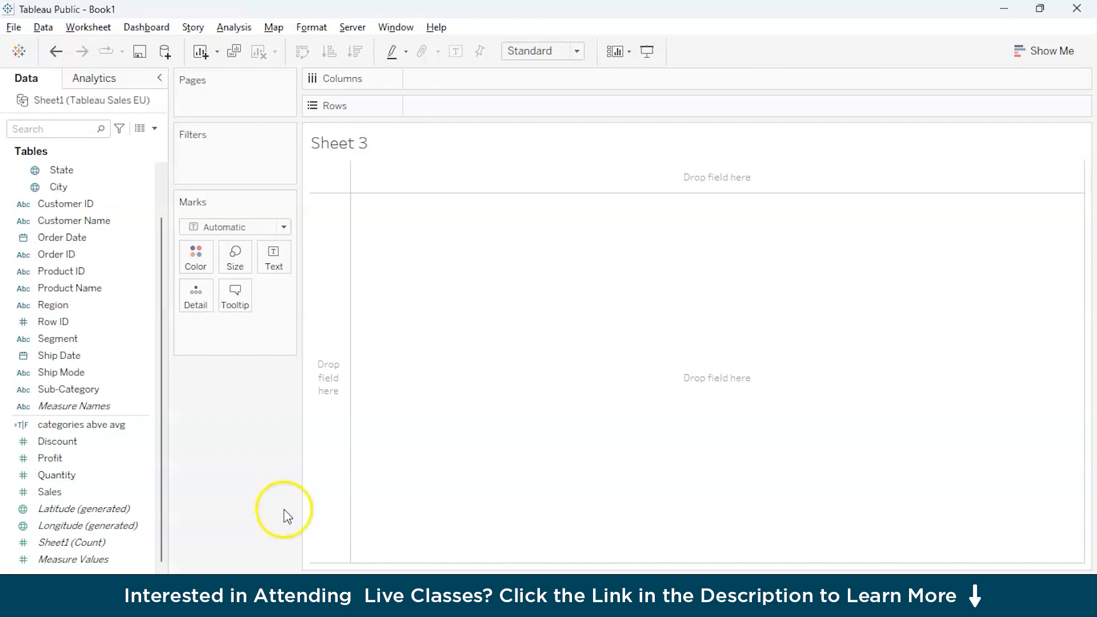
click(246, 474)
click(94, 313)
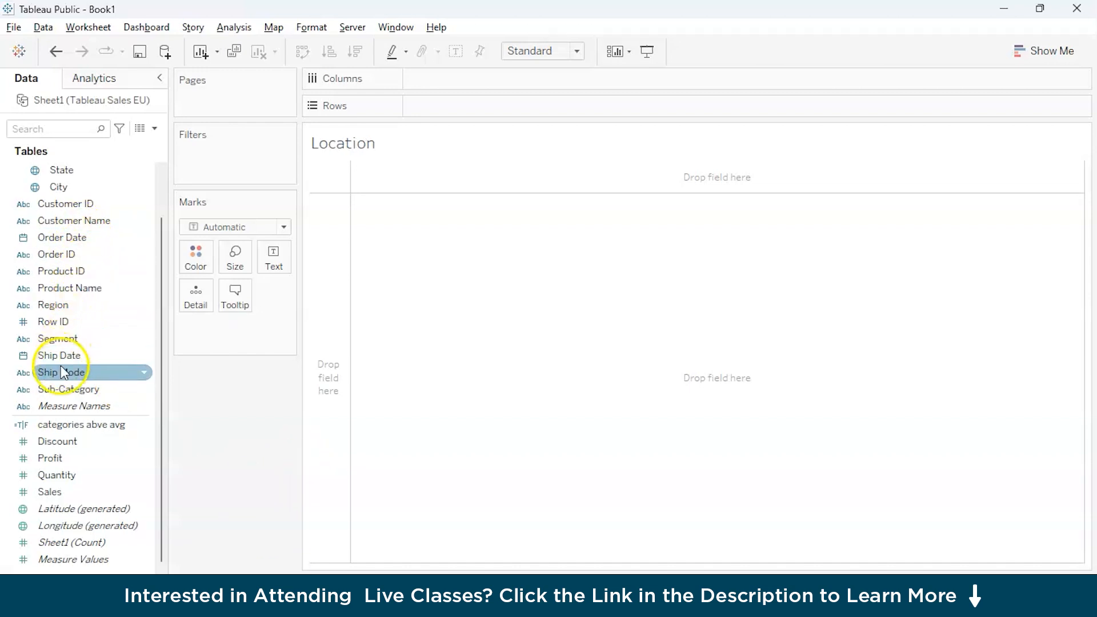
Plot total Sales by Country, with Country on the columns and Sales on the rows.
scroll(81, 214, up, 1)
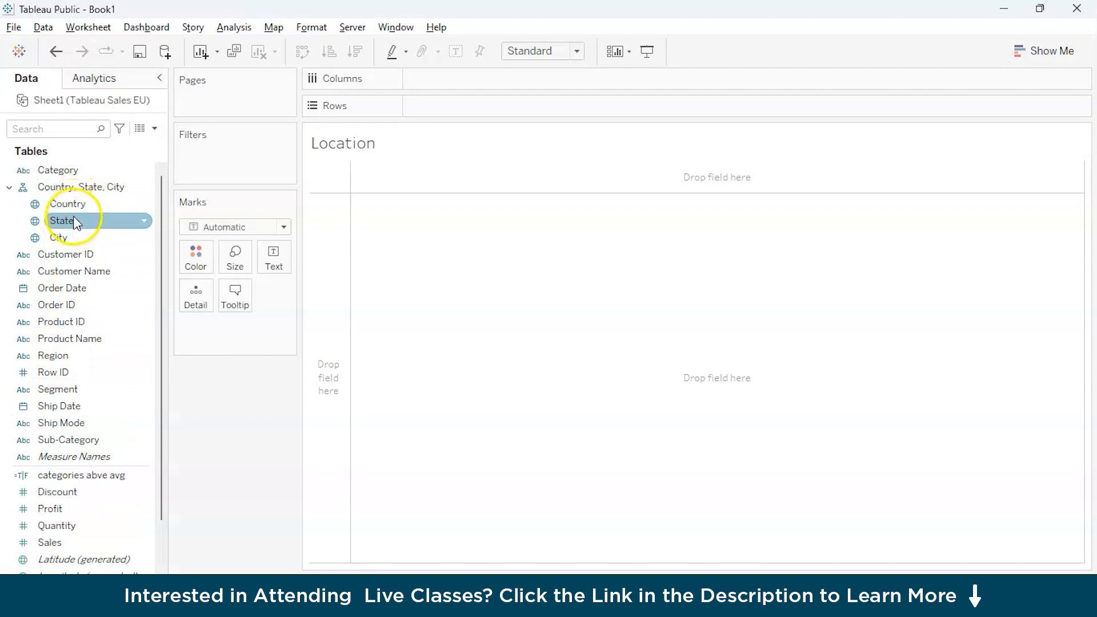
drag(82, 200, 458, 79)
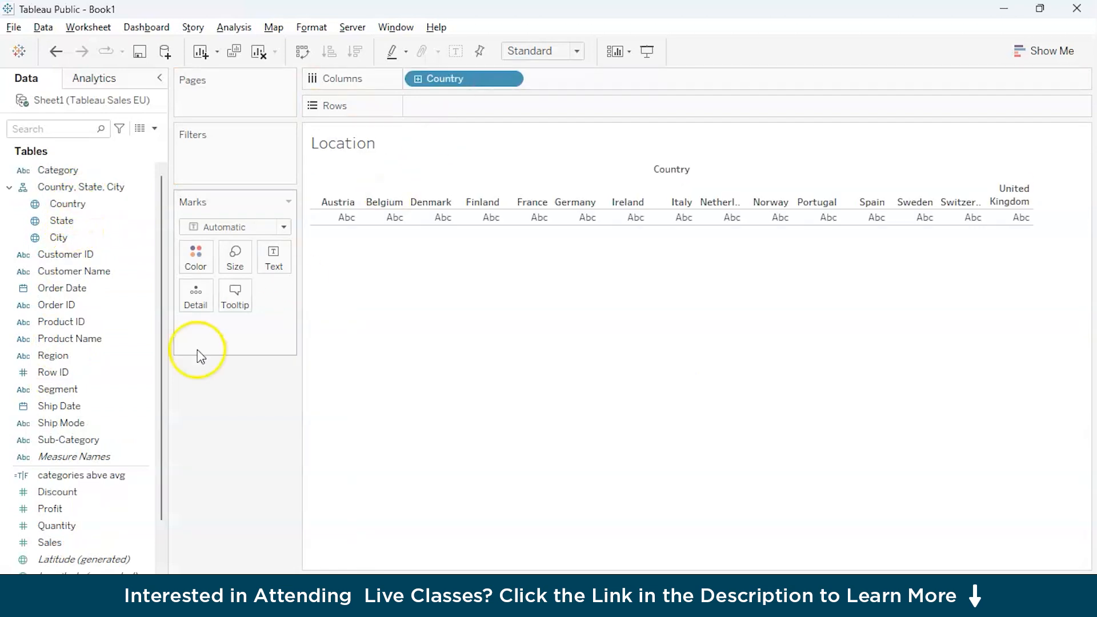
scroll(92, 559, down, 1)
drag(59, 492, 458, 135)
drag(51, 492, 491, 106)
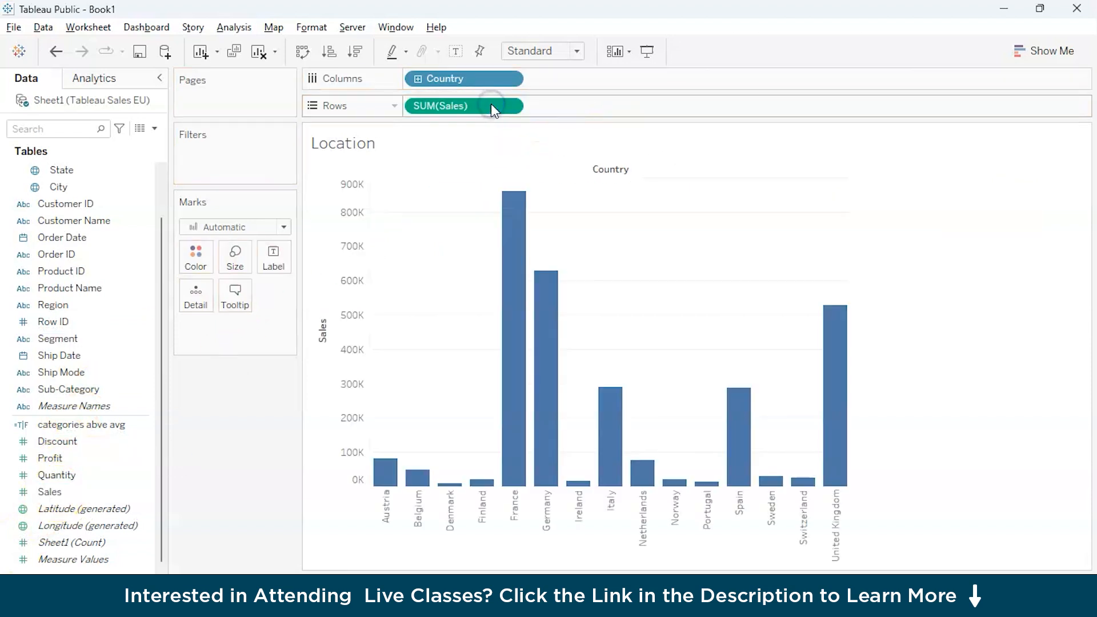
Convert the country sales chart to a filled map and close the chart suggestions.
click(1034, 52)
click(1000, 136)
click(1052, 50)
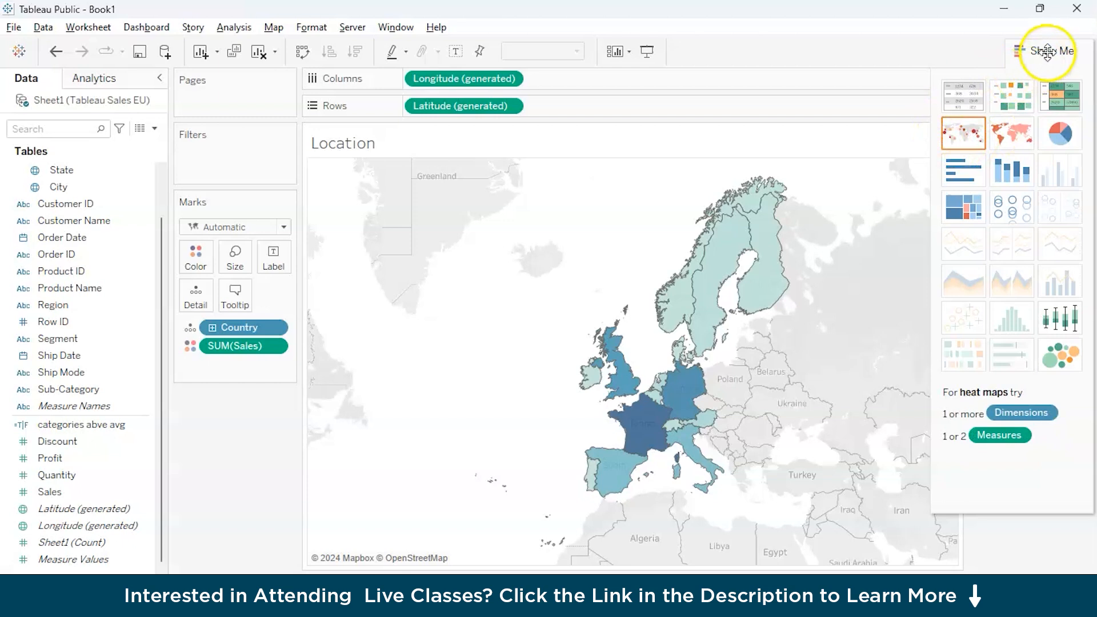
click(766, 319)
Change the map's Sales color palette to Green-Gold.
mouse_move(643, 440)
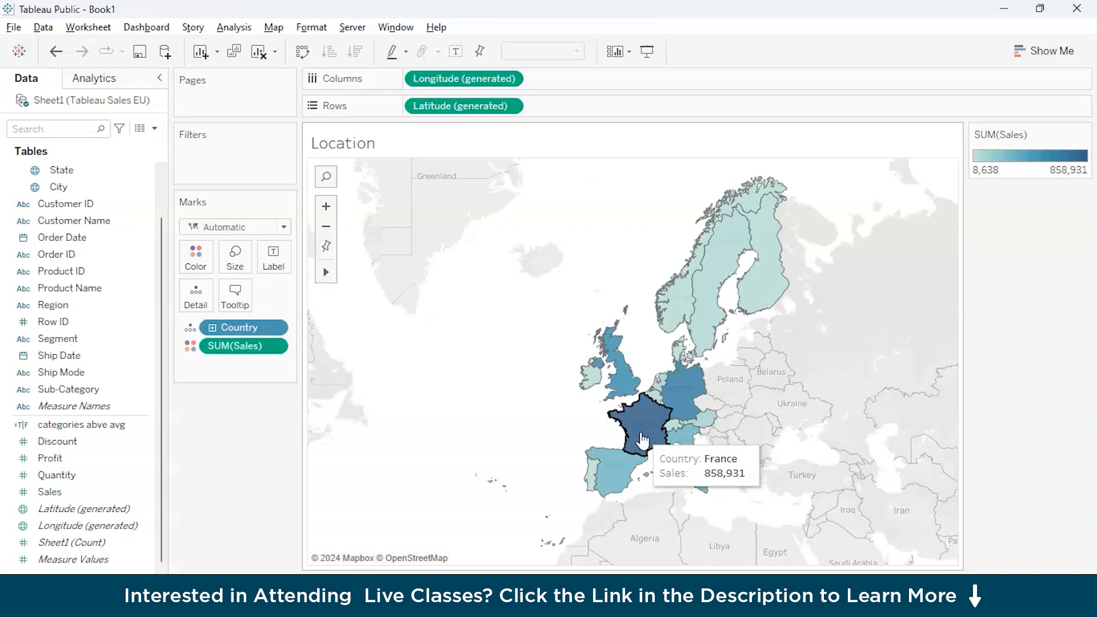
mouse_move(697, 461)
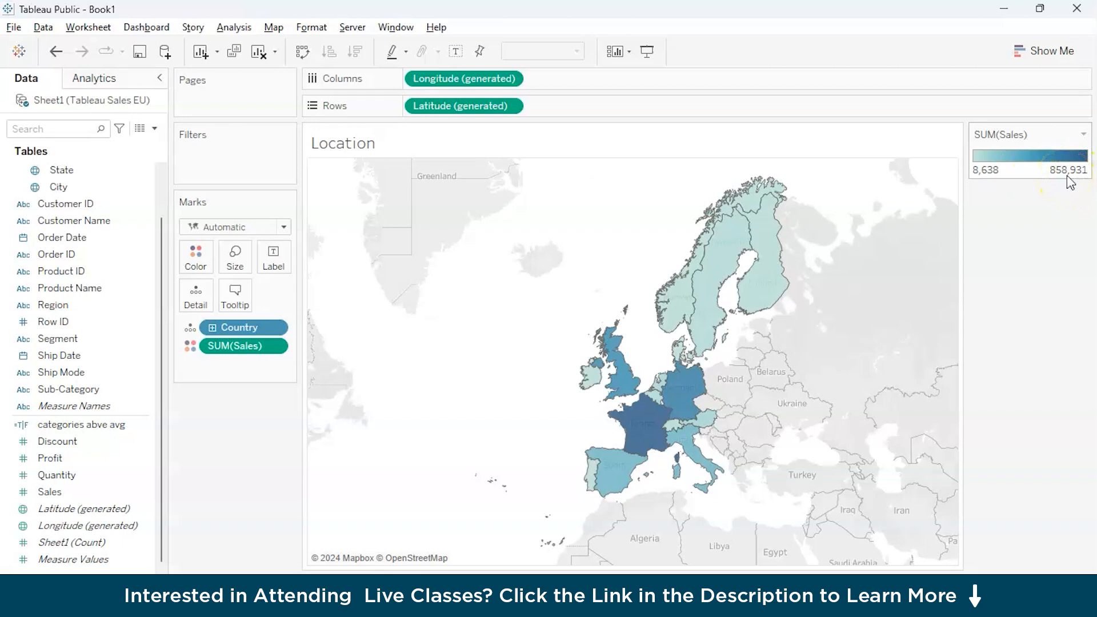
click(1084, 135)
click(1017, 151)
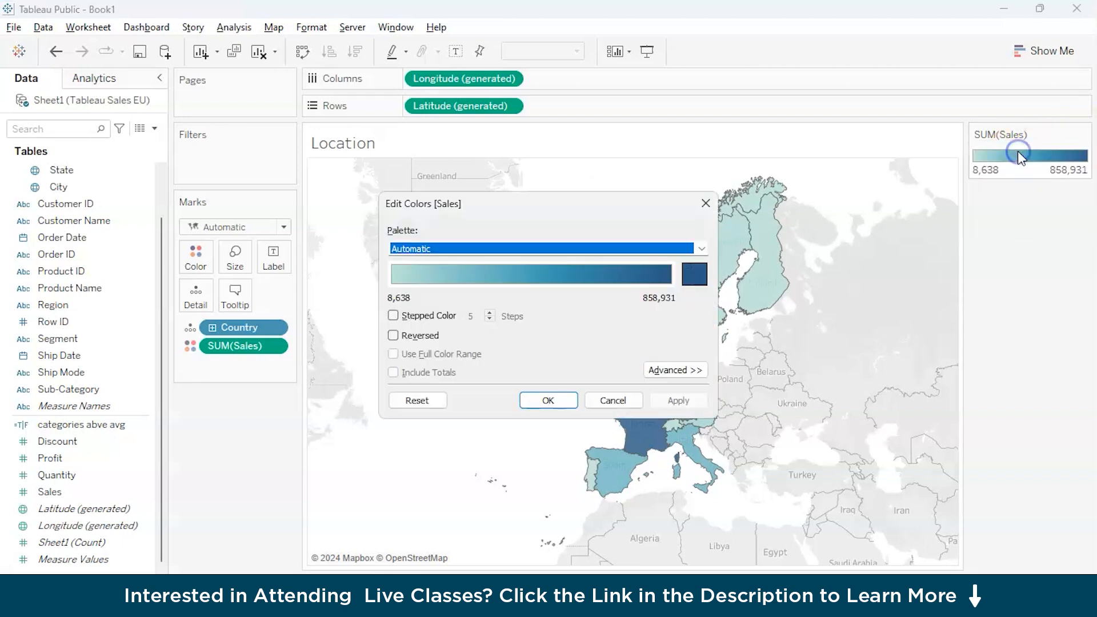
click(702, 249)
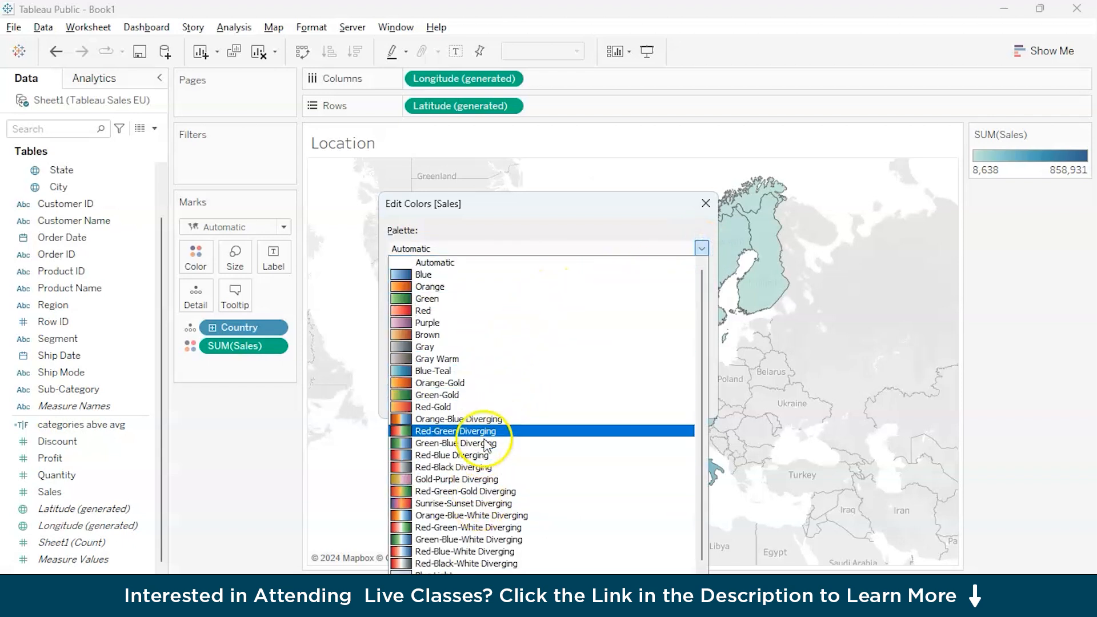
click(491, 396)
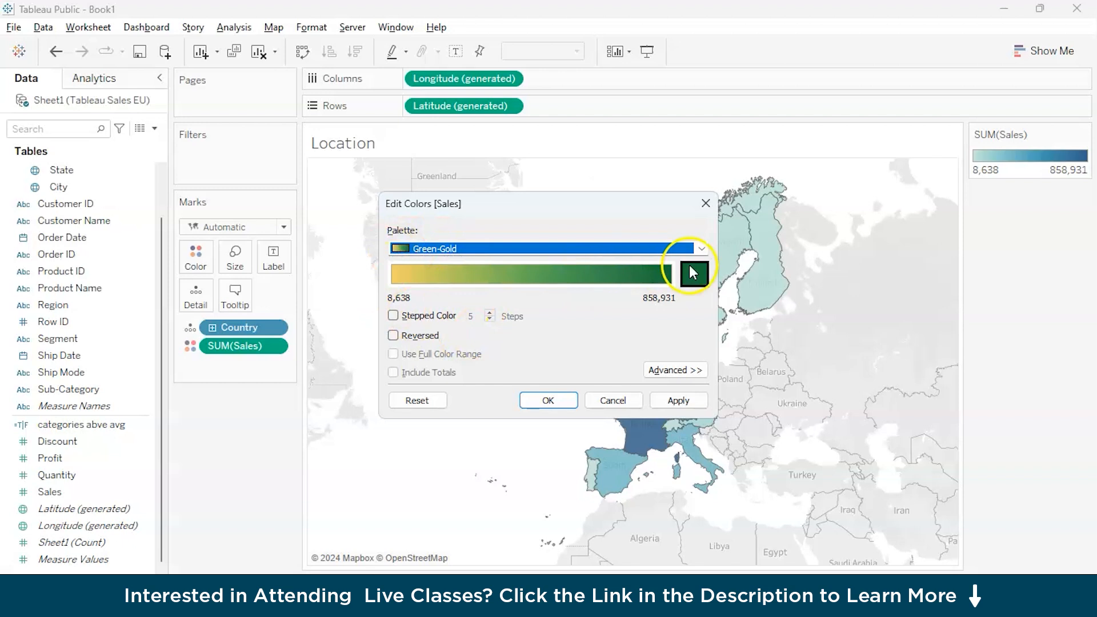
click(566, 400)
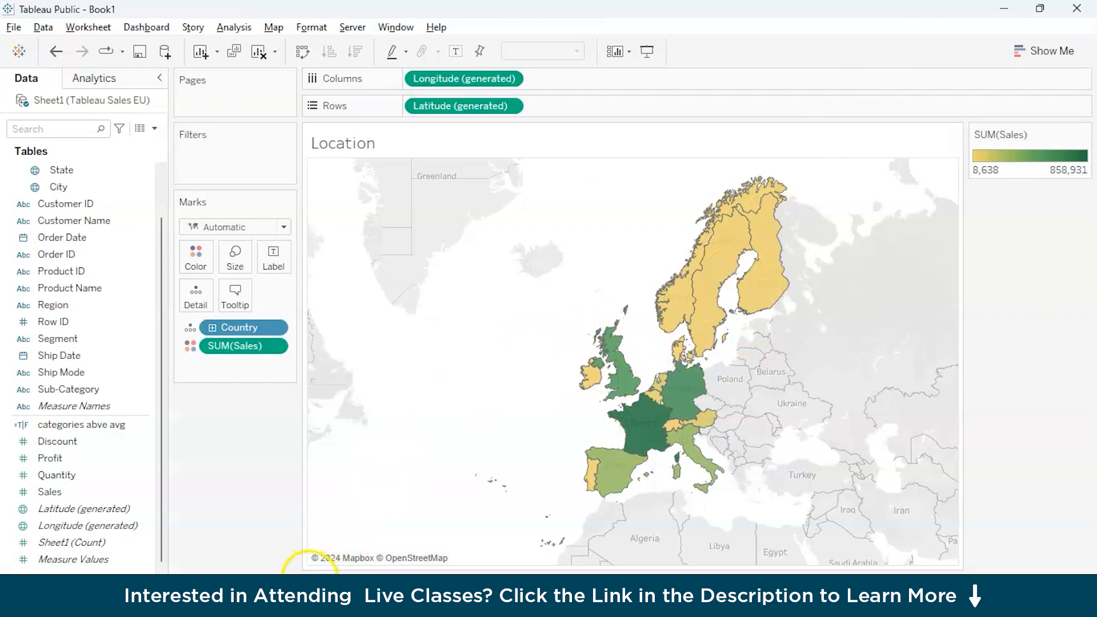
Review the columns of Sheet1 in the Tableau Sales EU data source across to the product fields.
click(314, 587)
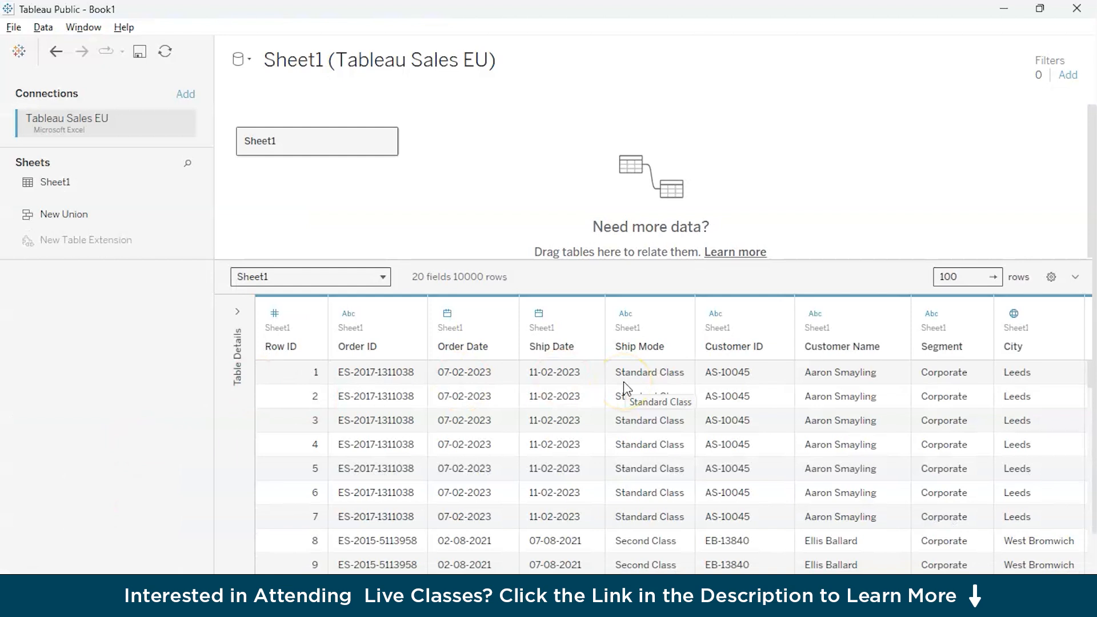
scroll(627, 389, up, 1)
scroll(598, 437, right, 5)
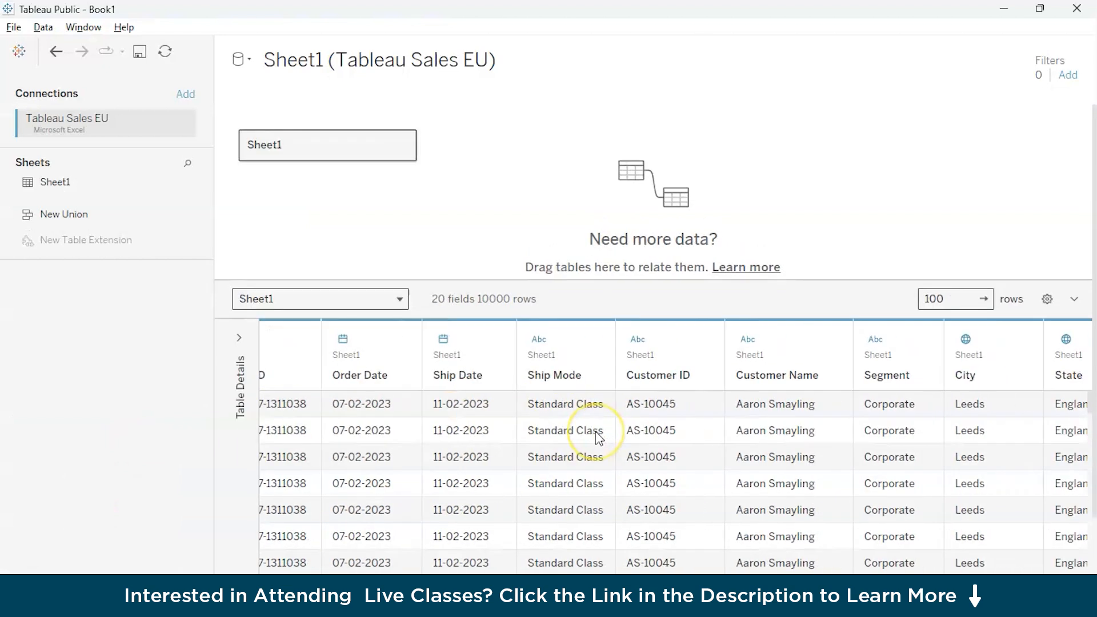
scroll(597, 434, right, 5)
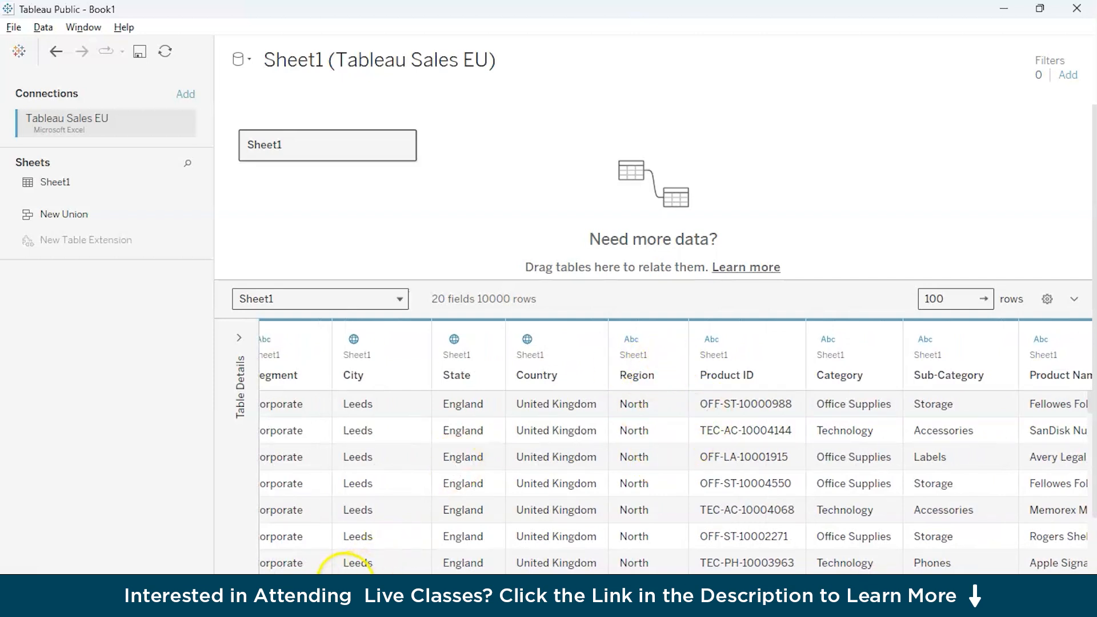
On a new worksheet named Region, plot total Sales by Region, with Region on the columns and Sales on the rows.
click(303, 584)
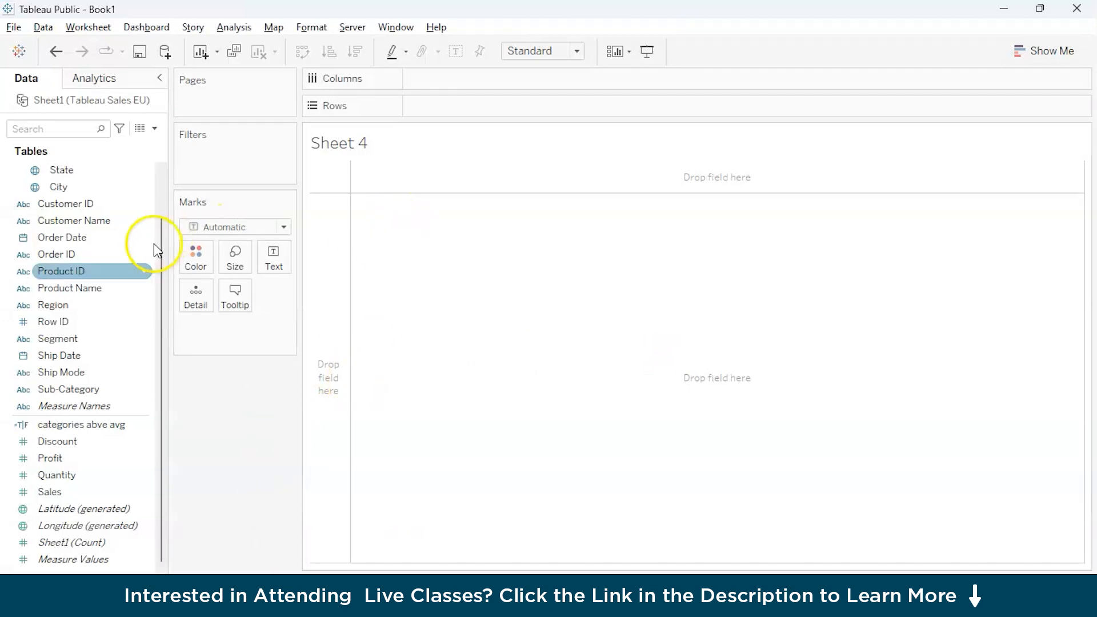
drag(74, 303, 451, 80)
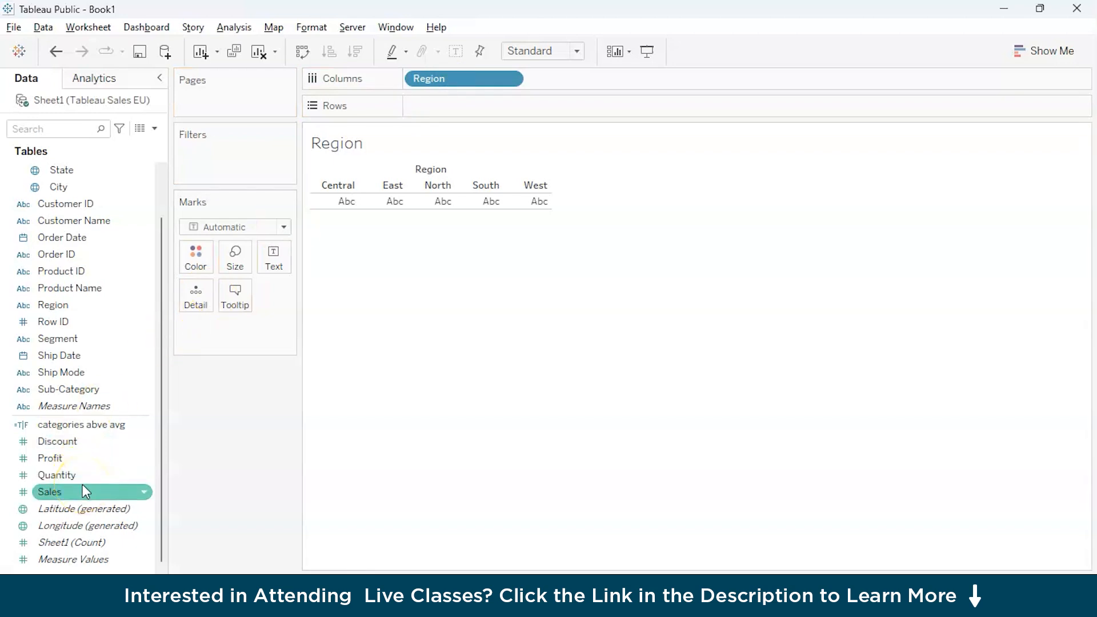
click(71, 503)
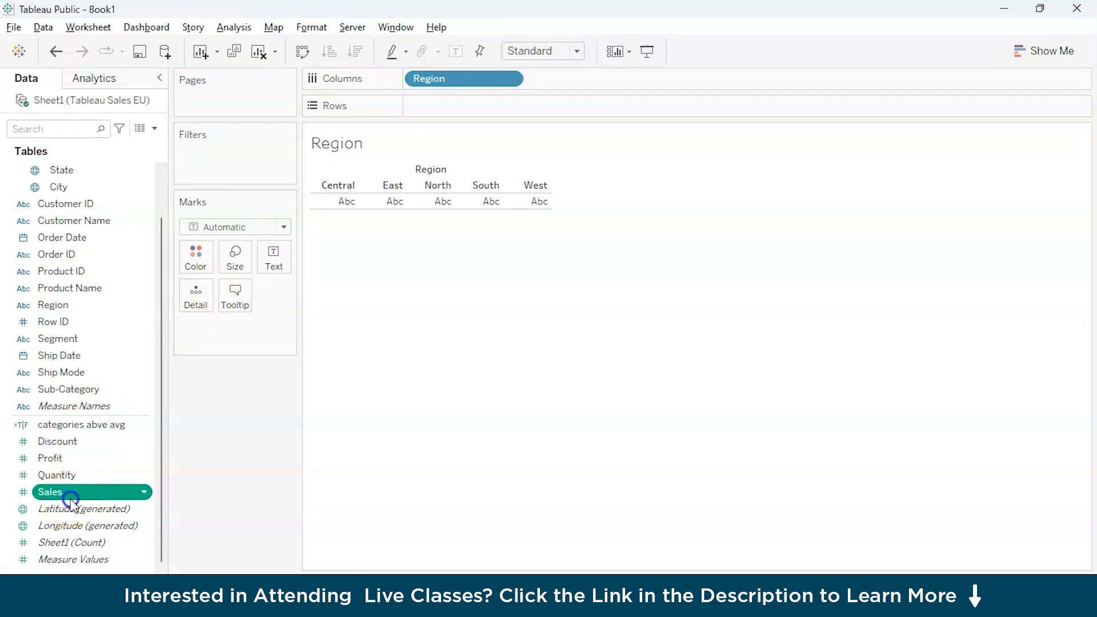
drag(70, 502, 452, 106)
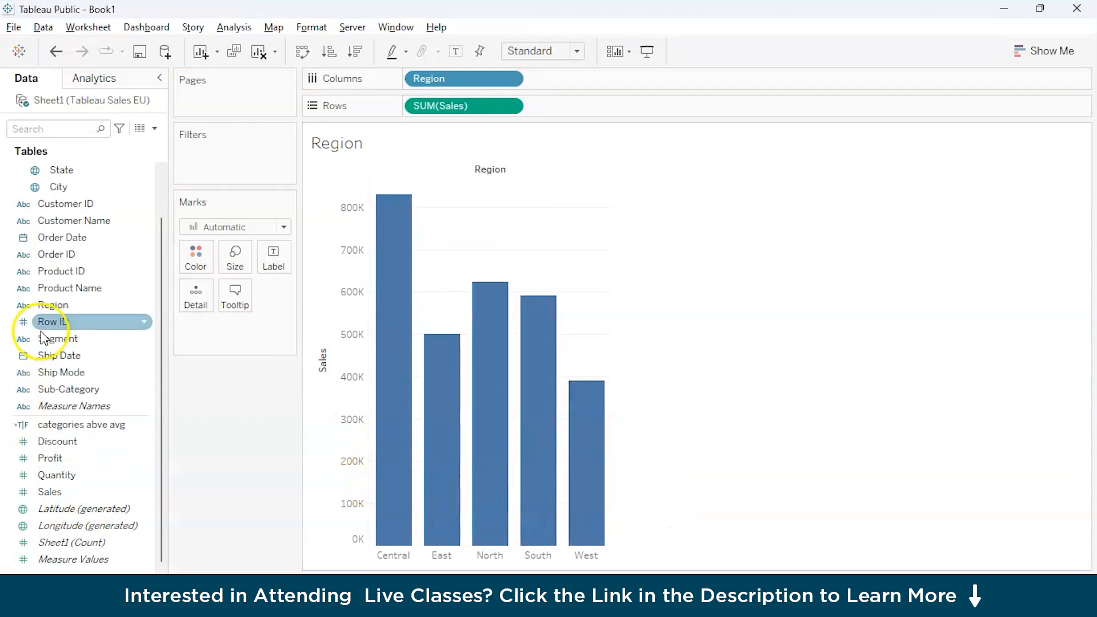
Color the bars of the Region chart by Region.
click(66, 307)
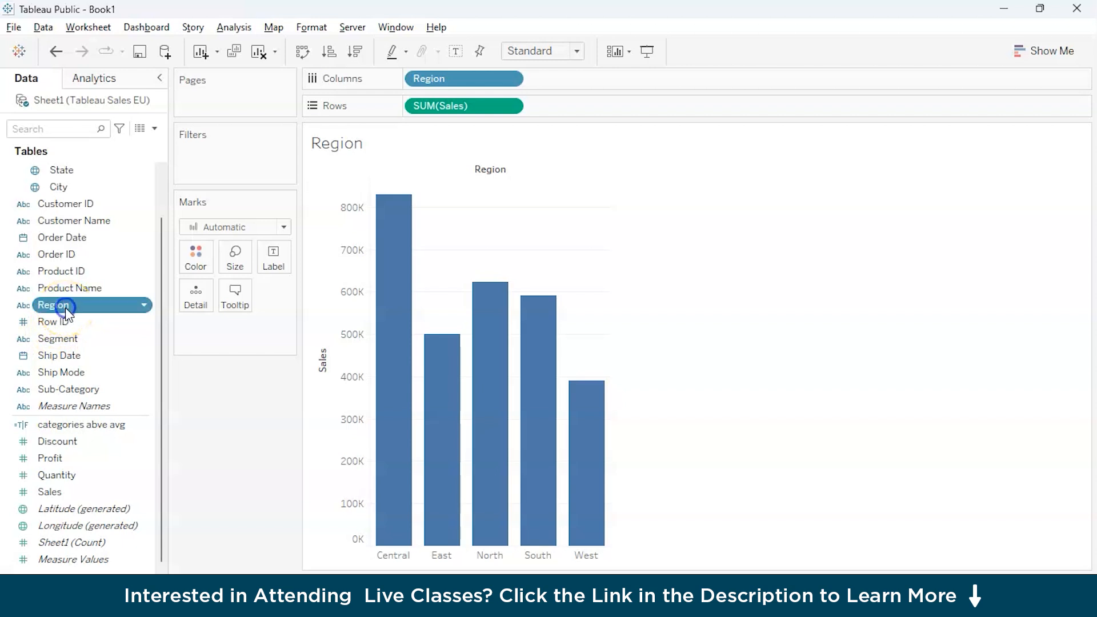
drag(65, 308, 194, 264)
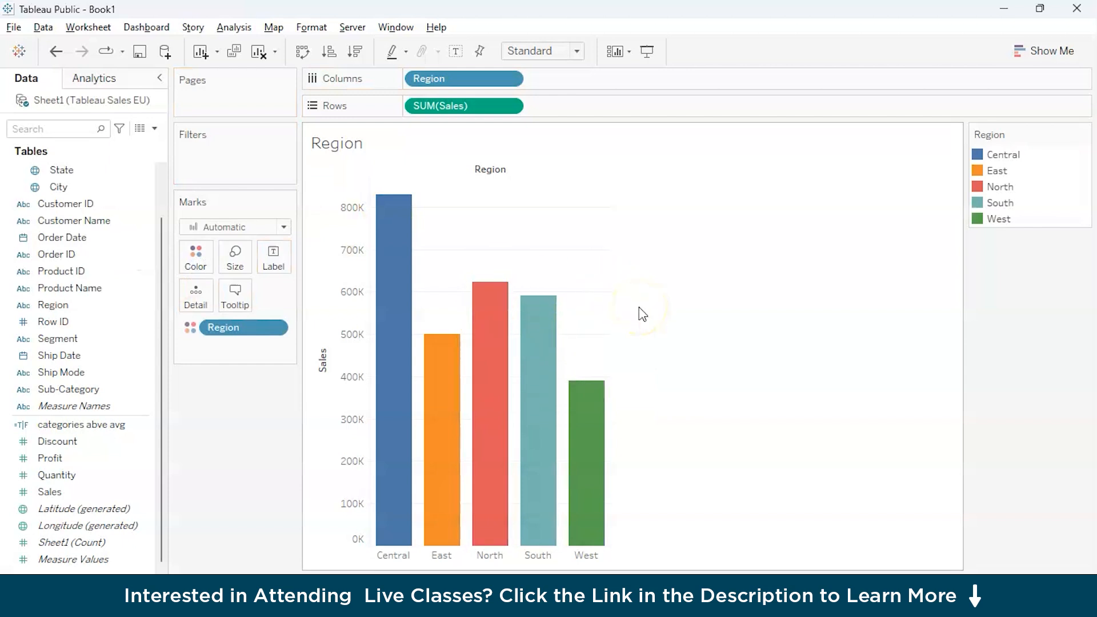
On the Sub-Category wise sales worksheet, label each bar with its total Sales.
click(177, 588)
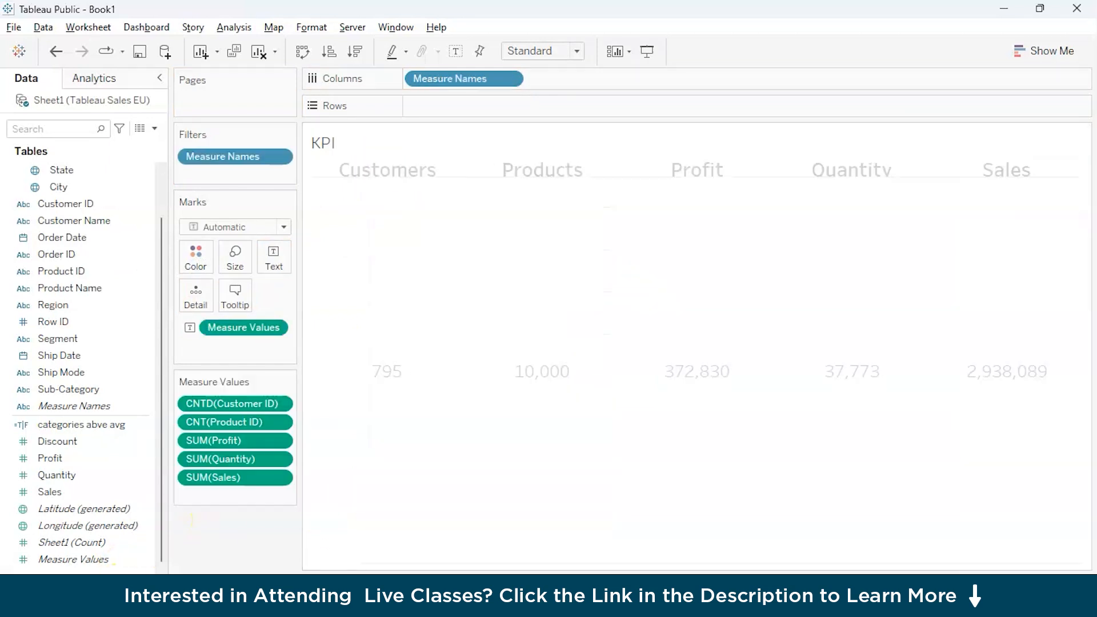
click(166, 587)
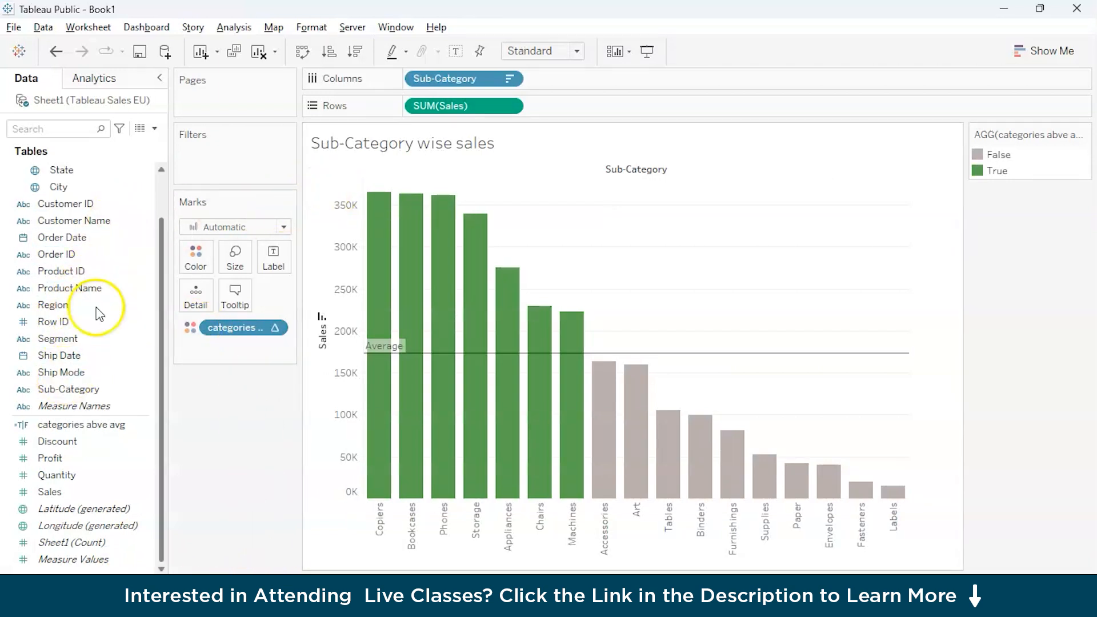
drag(70, 493, 264, 257)
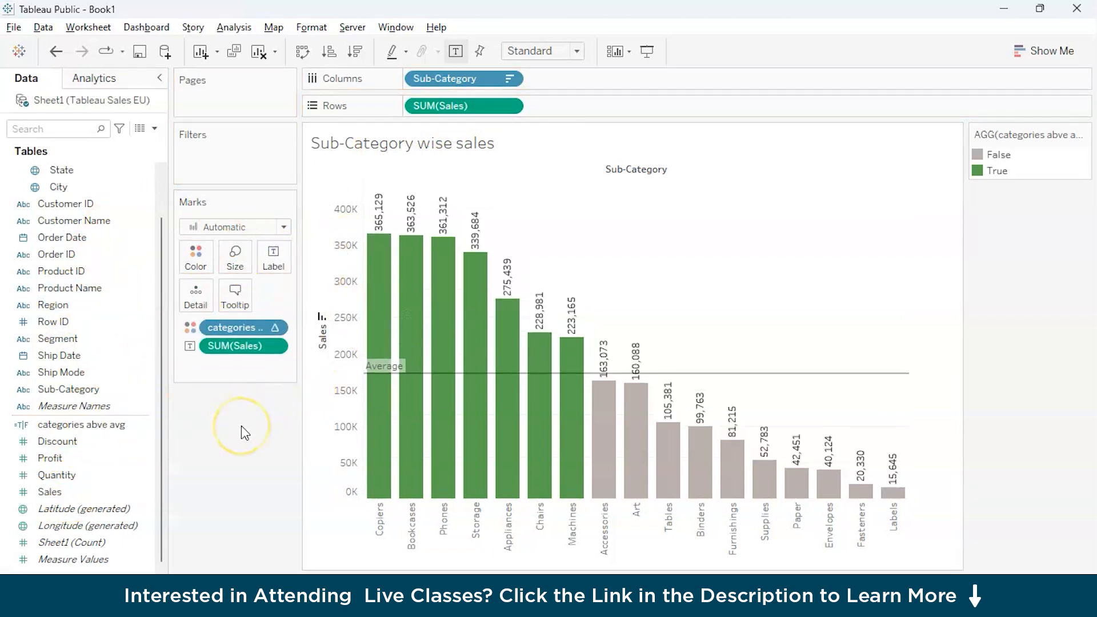
On the Location worksheet, label the filled map with country names from the Country, State, City hierarchy.
click(282, 588)
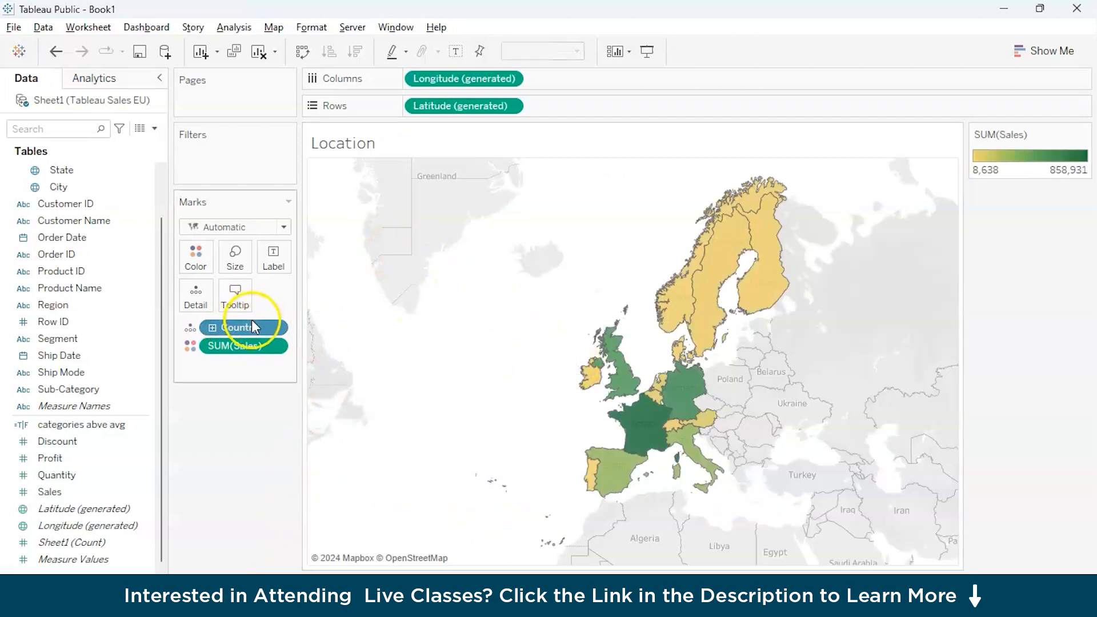
click(76, 223)
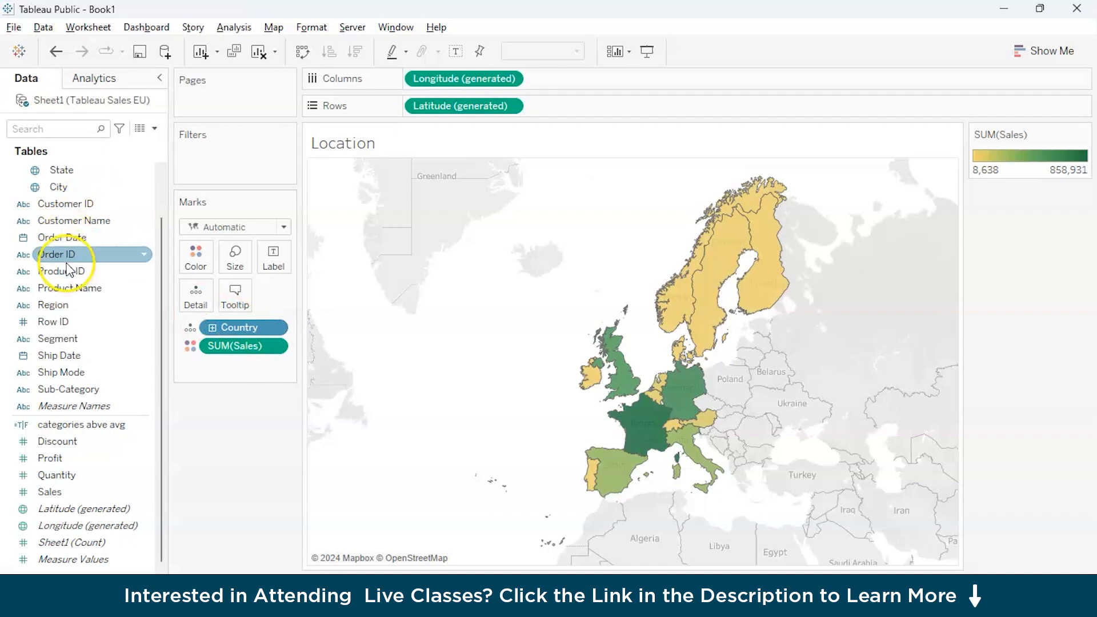
scroll(85, 231, up, 1)
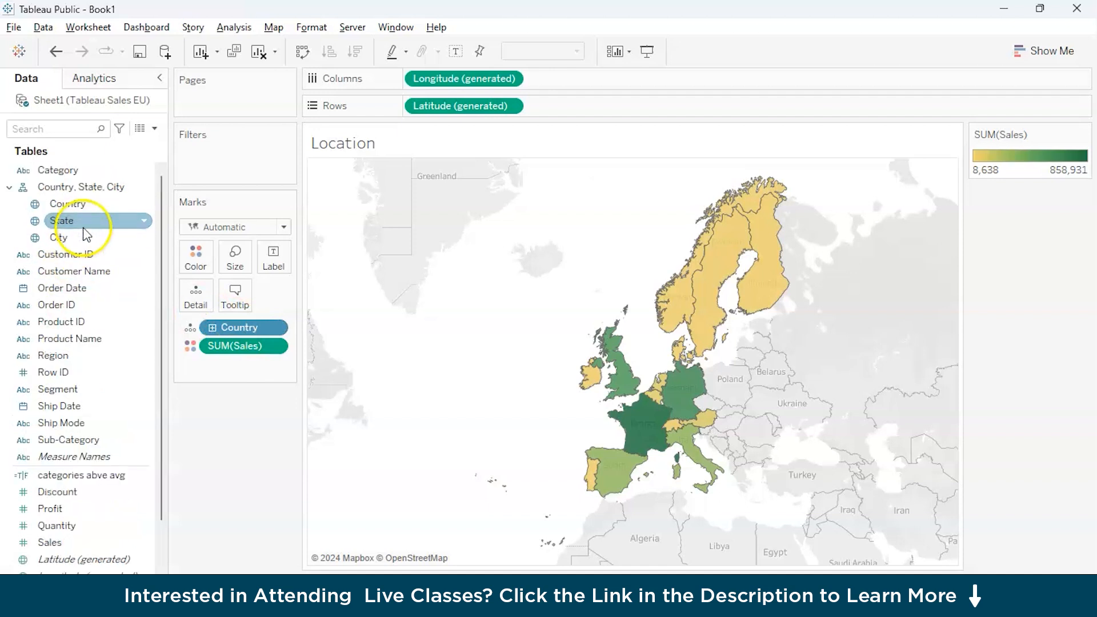
click(85, 187)
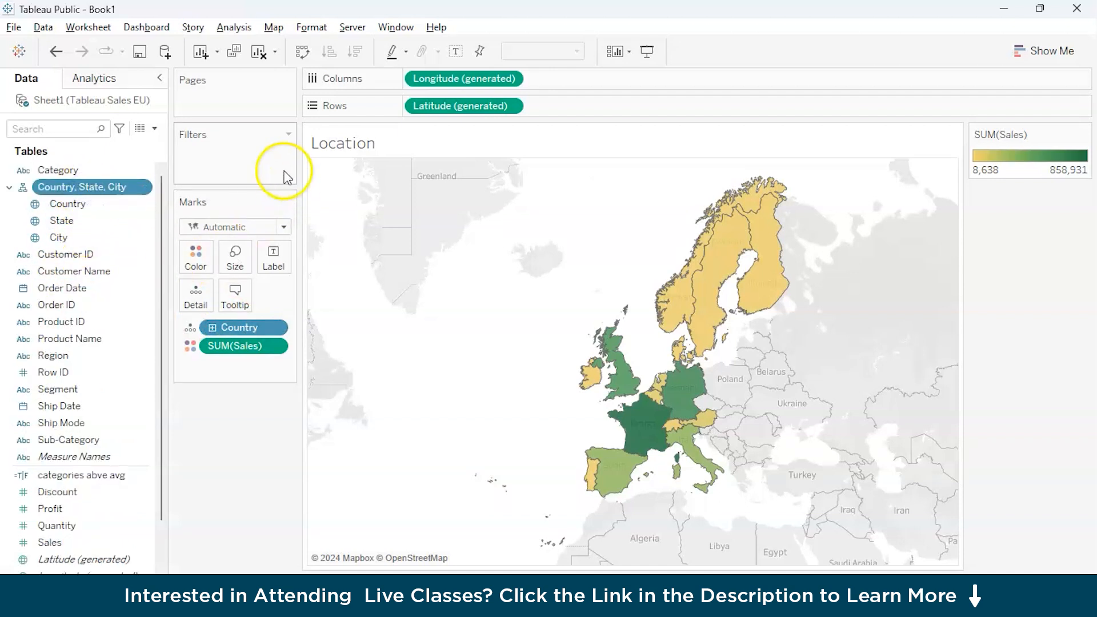
click(241, 427)
click(105, 188)
drag(105, 191, 277, 250)
mouse_move(728, 258)
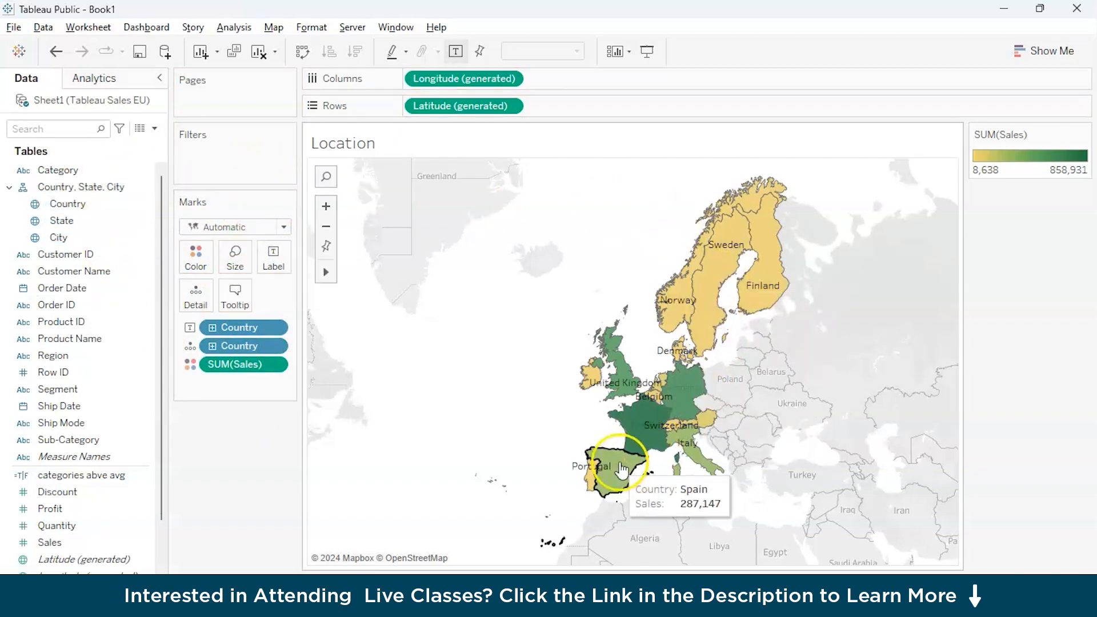
On the Region worksheet, label each bar with its total Sales.
click(337, 594)
click(74, 508)
drag(86, 542, 276, 249)
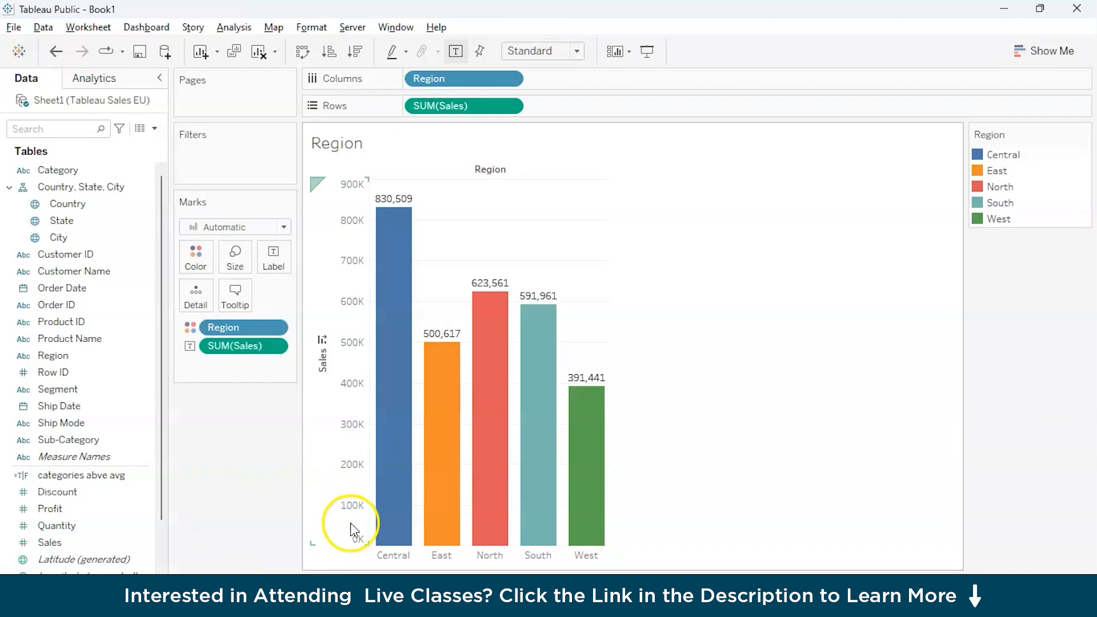
On a new worksheet named MoM Sales, plot total Sales by year of Order Date, with the date on the columns and Sales on the rows.
key(ctrl+m)
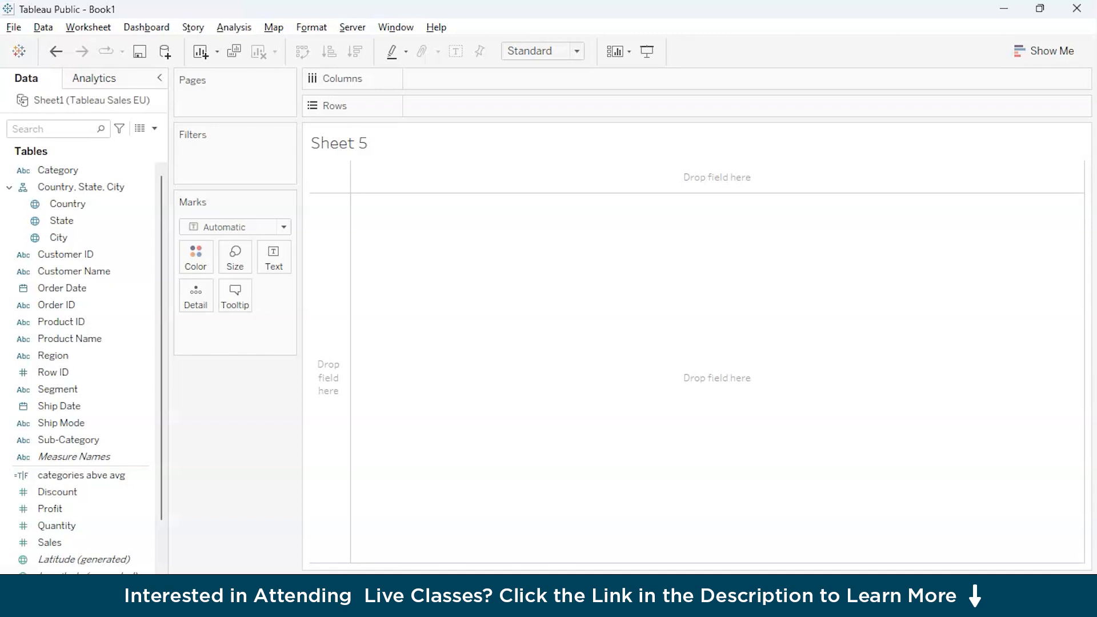
click(94, 289)
drag(92, 290, 486, 78)
click(104, 445)
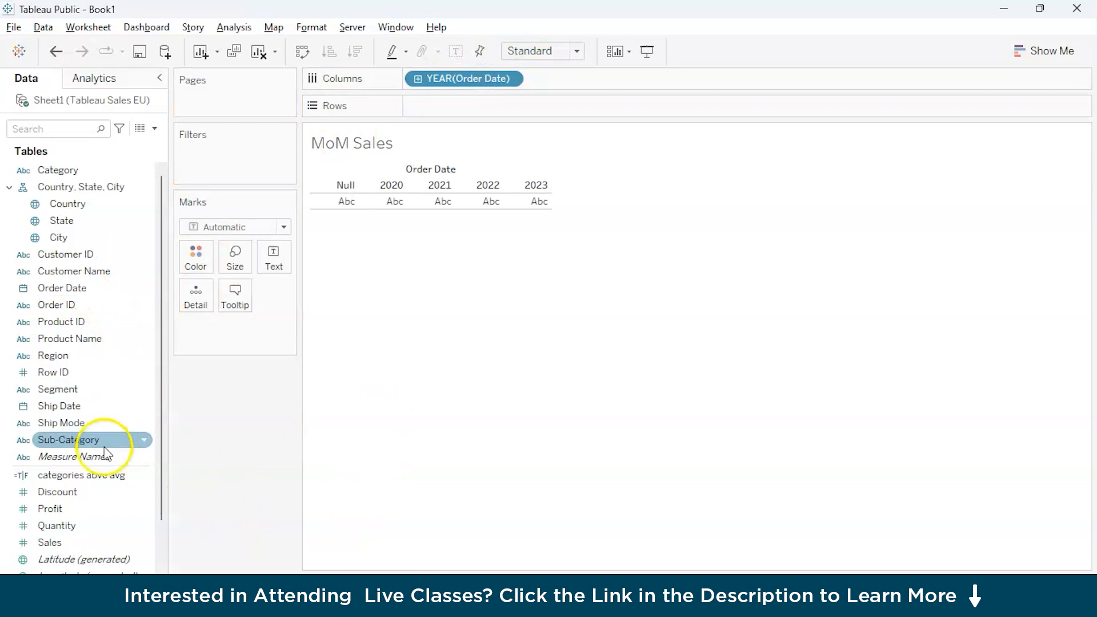
scroll(104, 455, down, 1)
drag(78, 490, 451, 60)
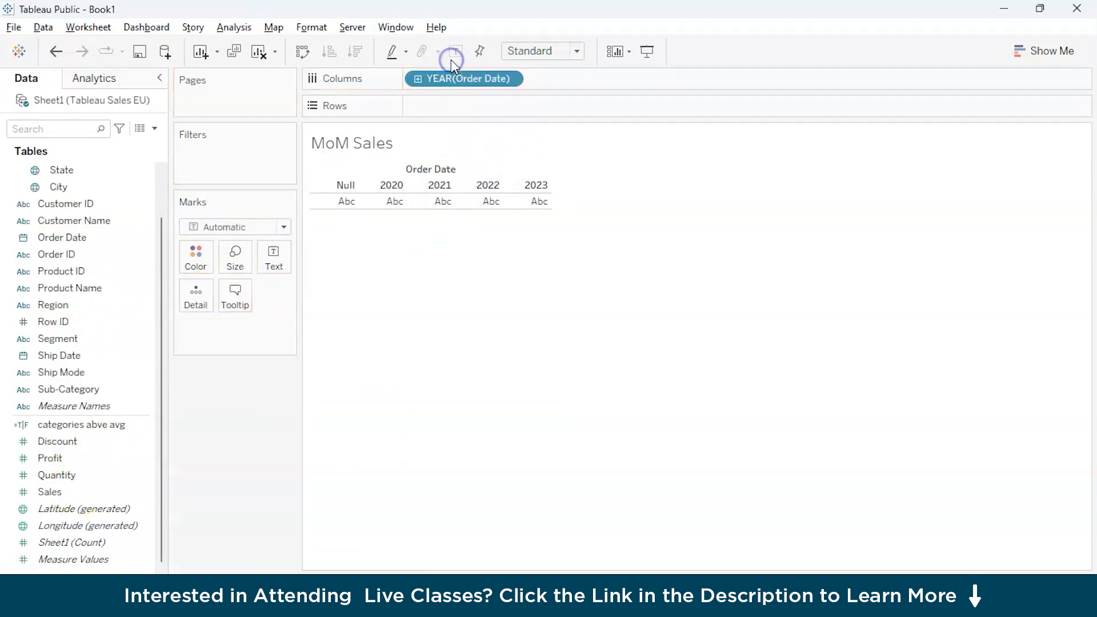
double_click(69, 495)
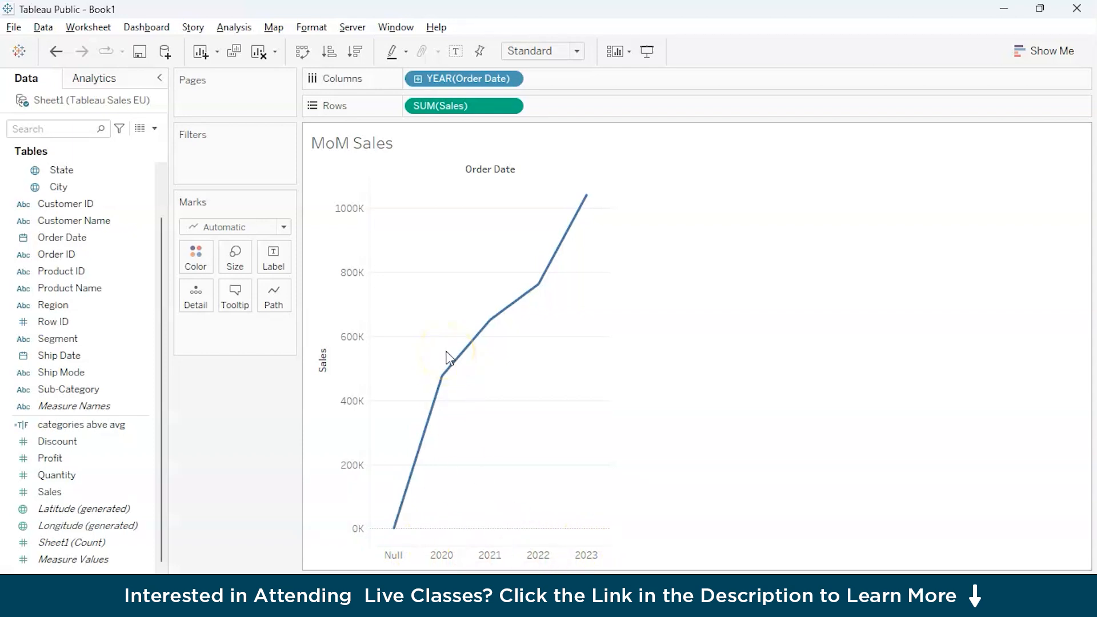
Drill the Order Date columns down to month level and remove the quarter level from the chart.
click(418, 79)
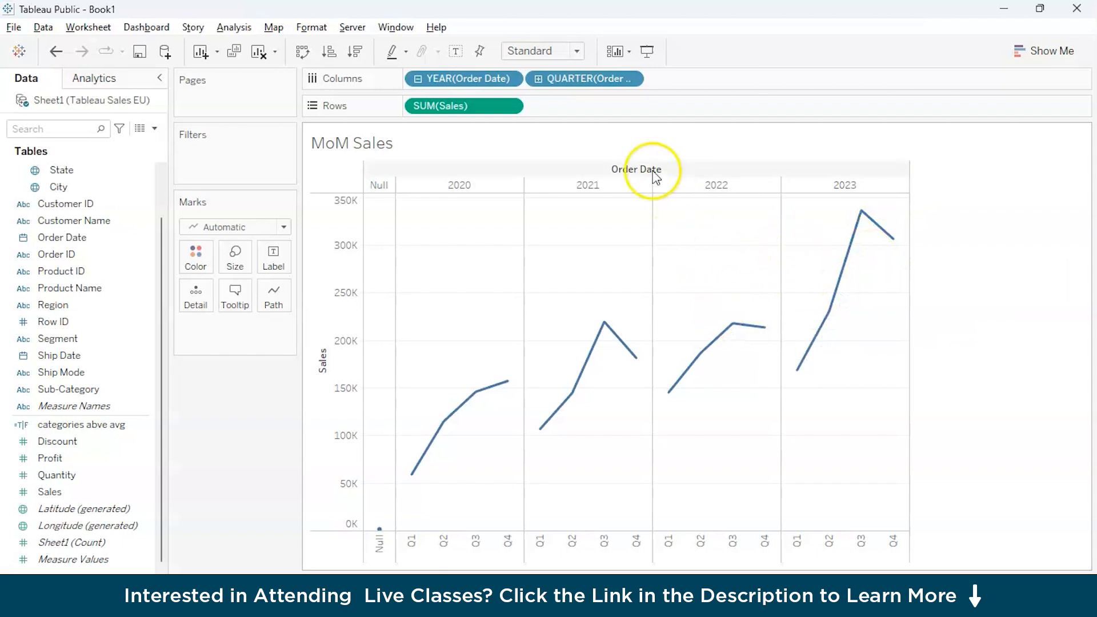
click(538, 79)
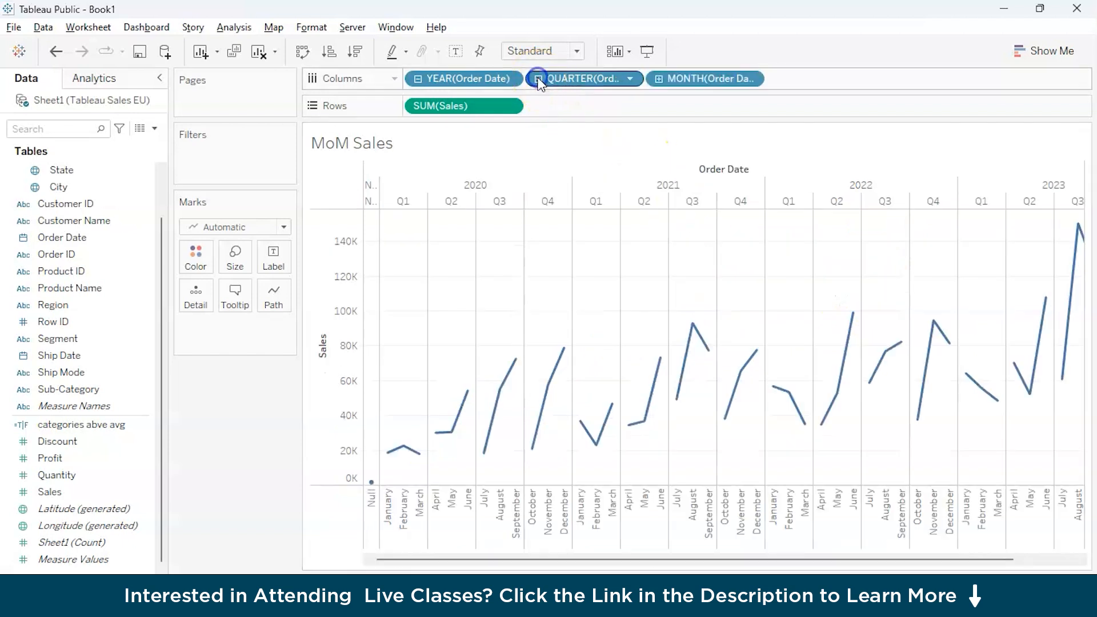
drag(537, 82, 254, 403)
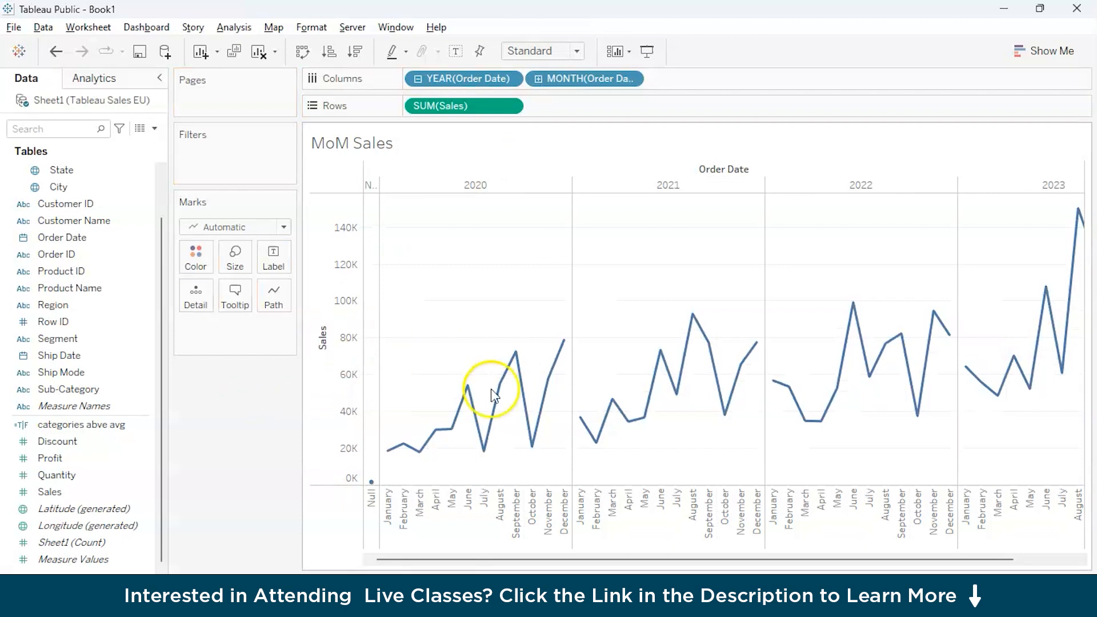
Filter the MoM Sales chart to keep only the year 2023.
mouse_move(519, 409)
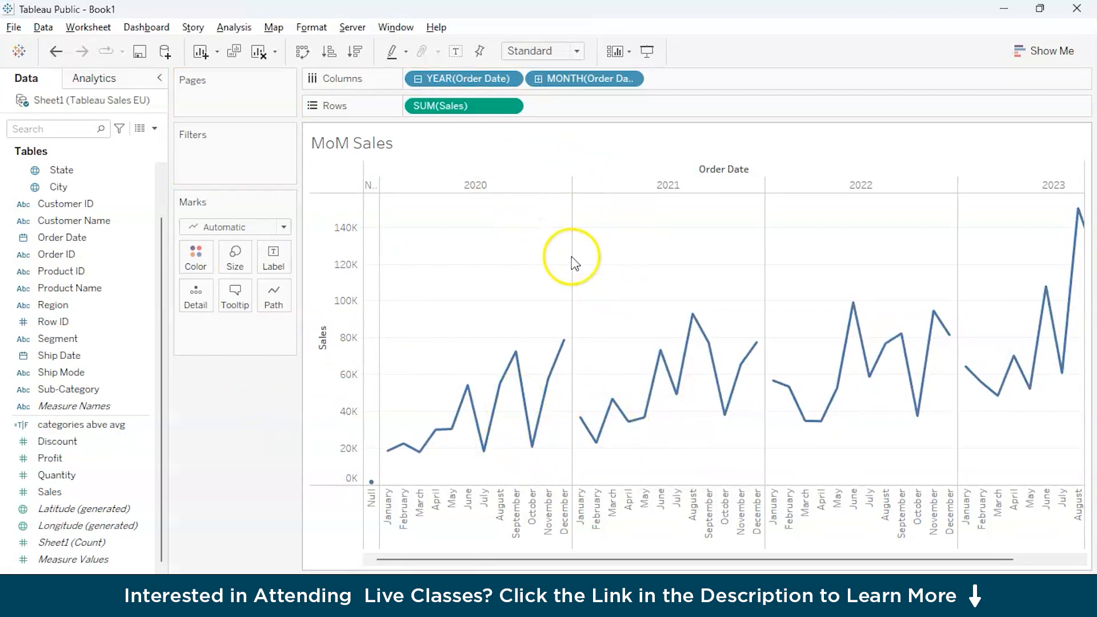
double_click(1000, 188)
click(695, 329)
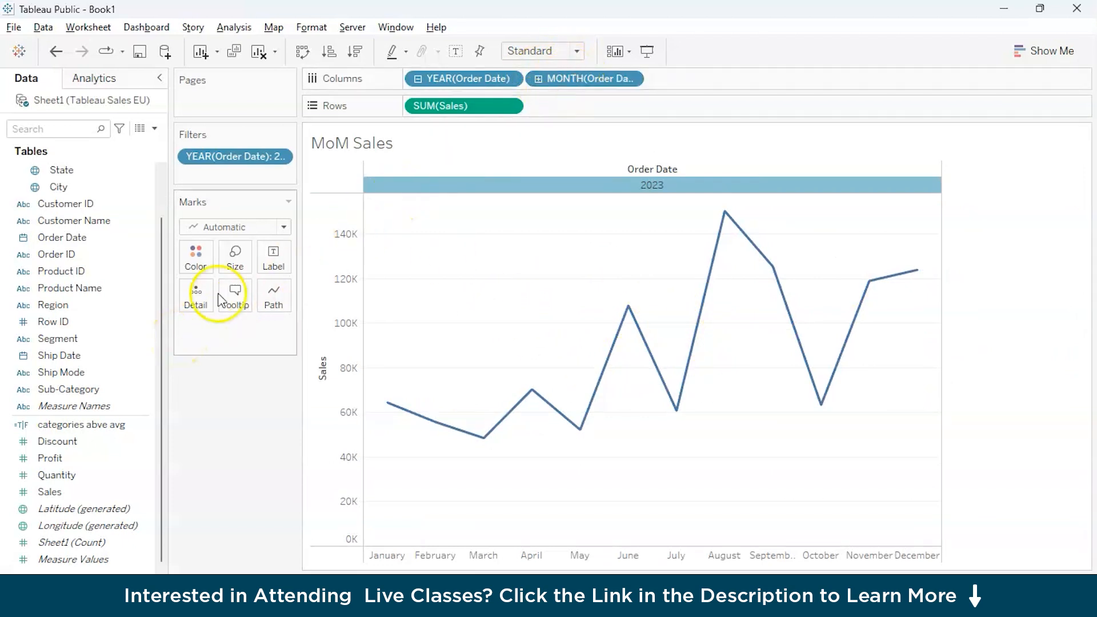
Color the monthly line by Sales, using a custom sequential palette based on dark green.
drag(63, 485, 196, 255)
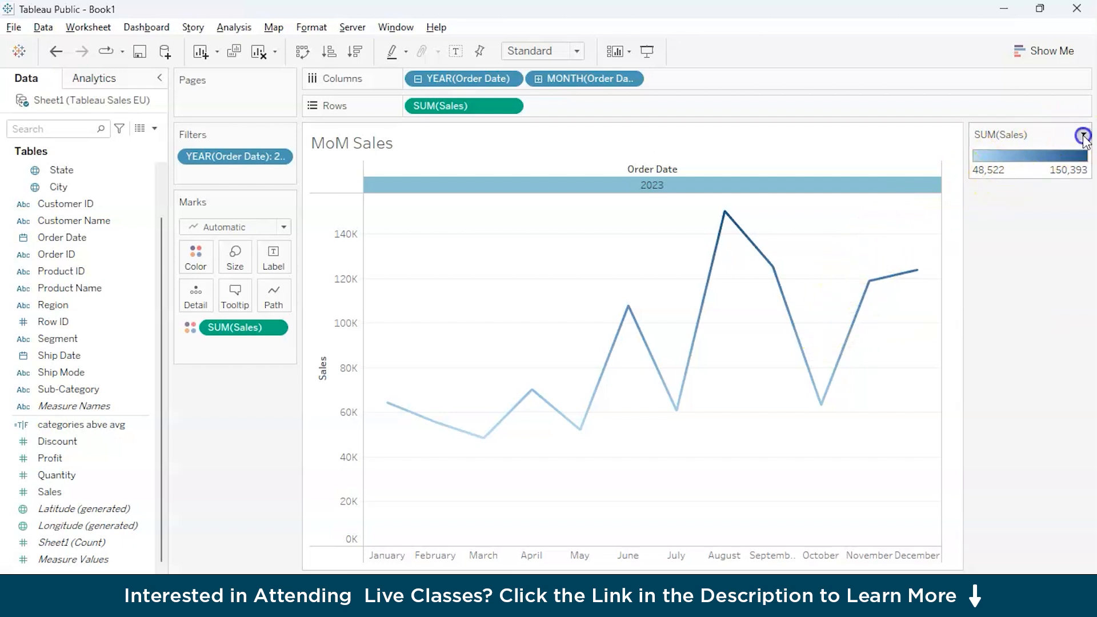
click(1083, 133)
click(1043, 152)
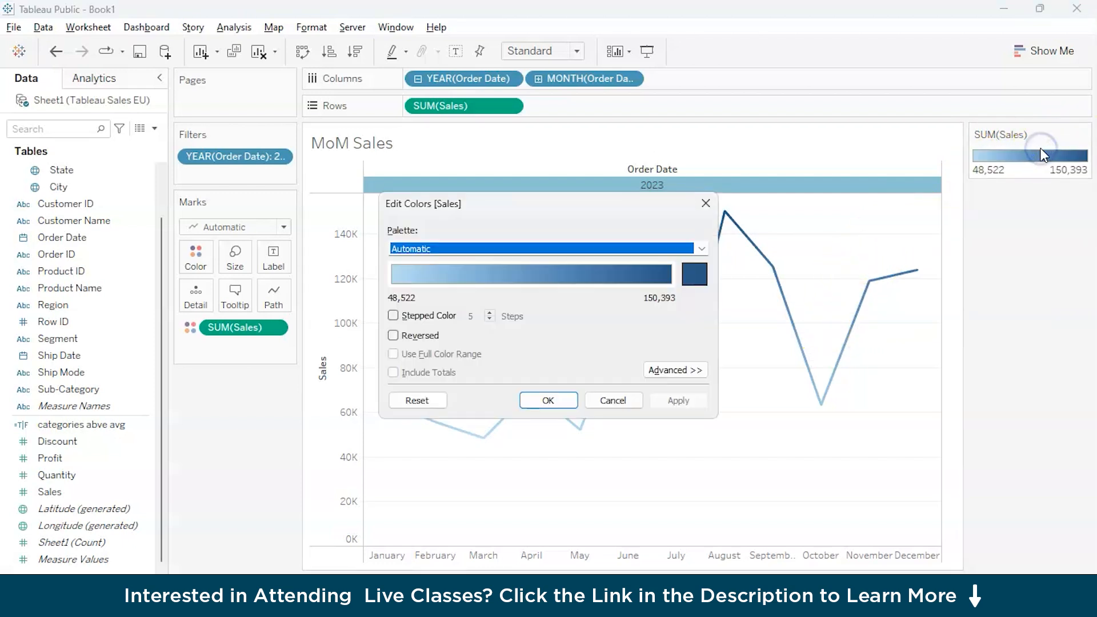
click(696, 267)
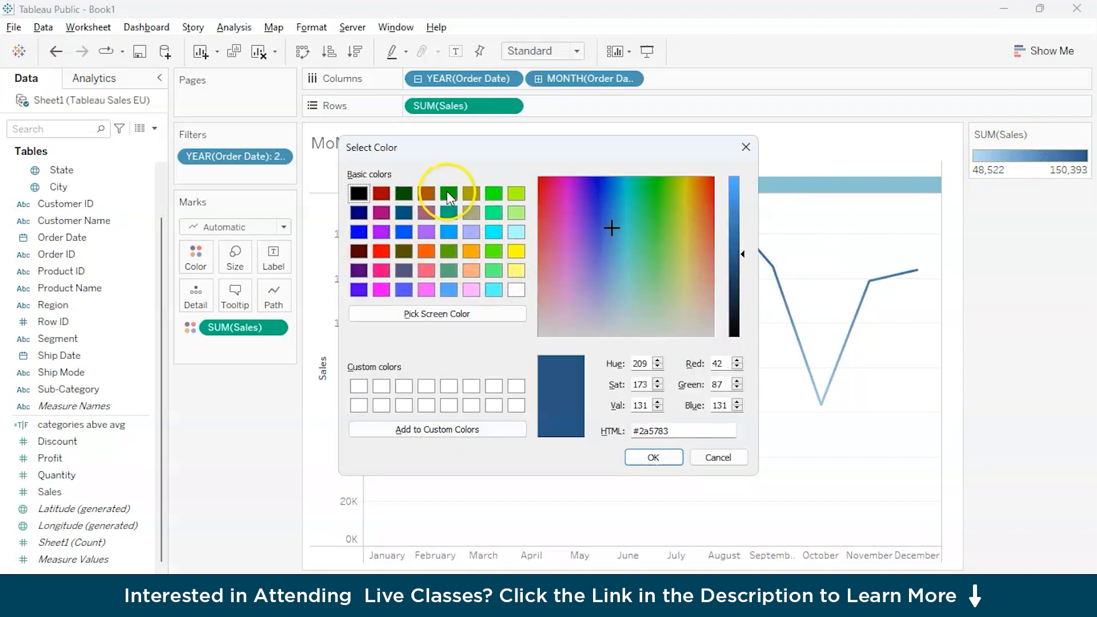
click(403, 193)
click(654, 457)
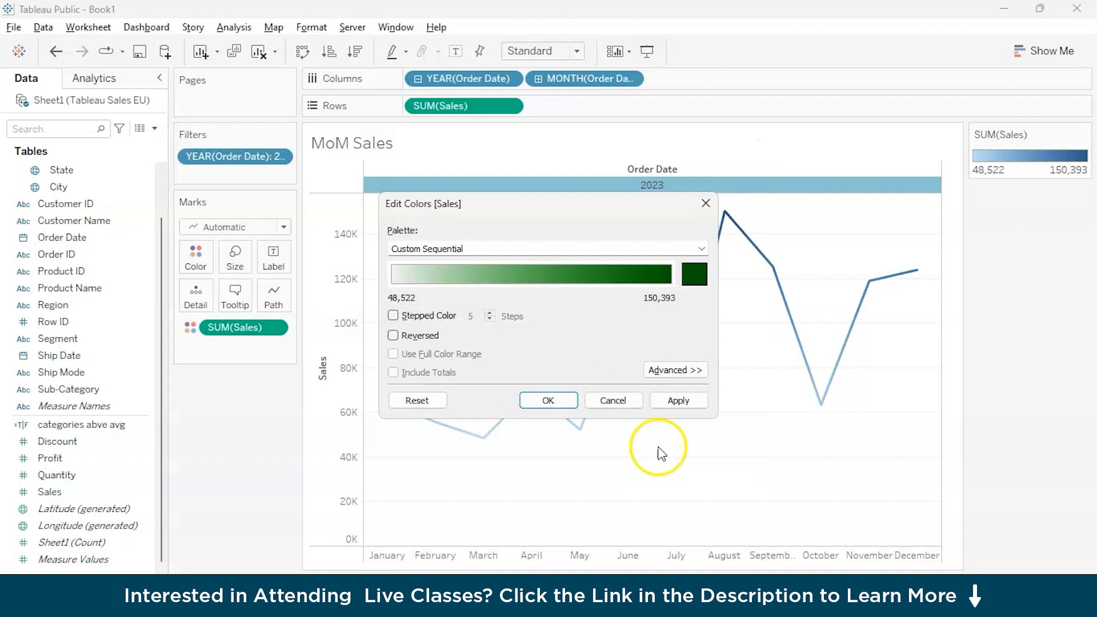
click(551, 397)
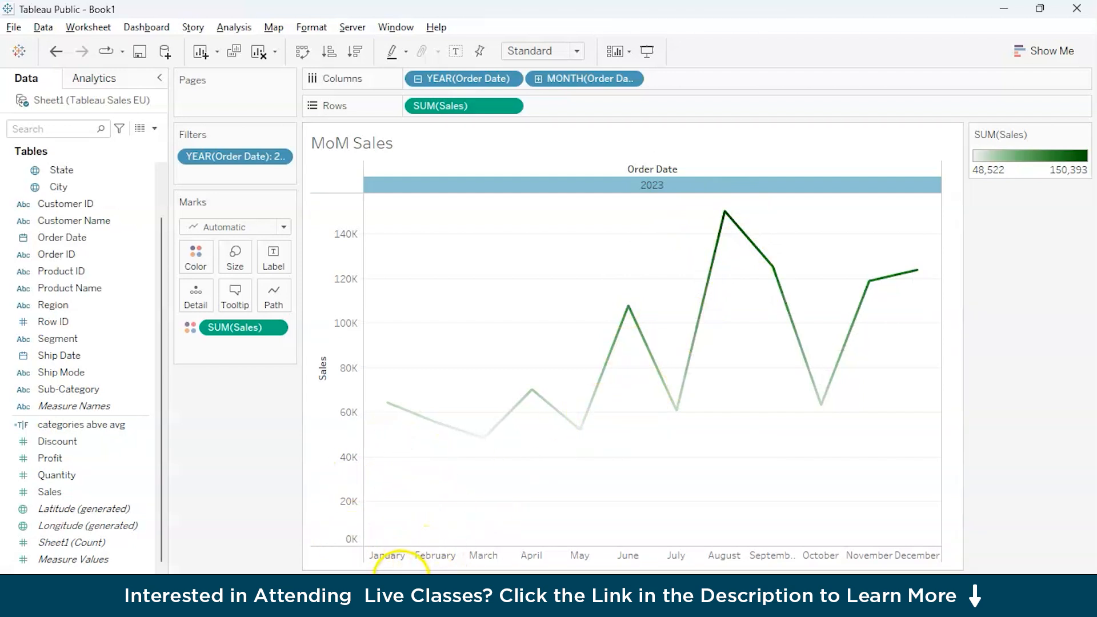
Set the line type of the monthly sales line to Linear and close the path options.
click(274, 304)
click(276, 351)
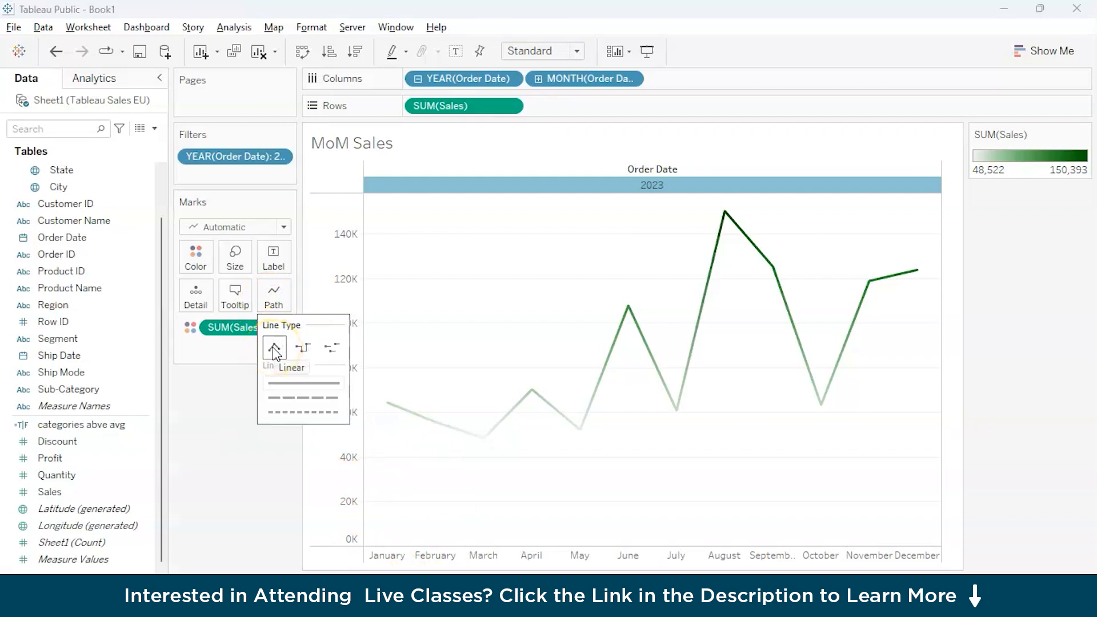
click(274, 350)
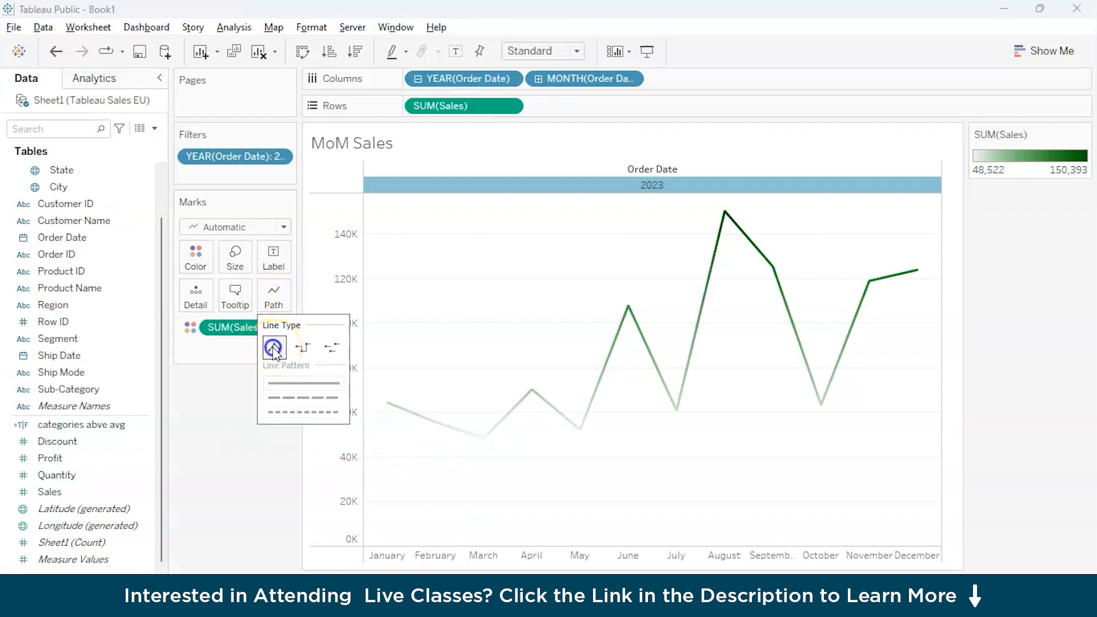
click(230, 439)
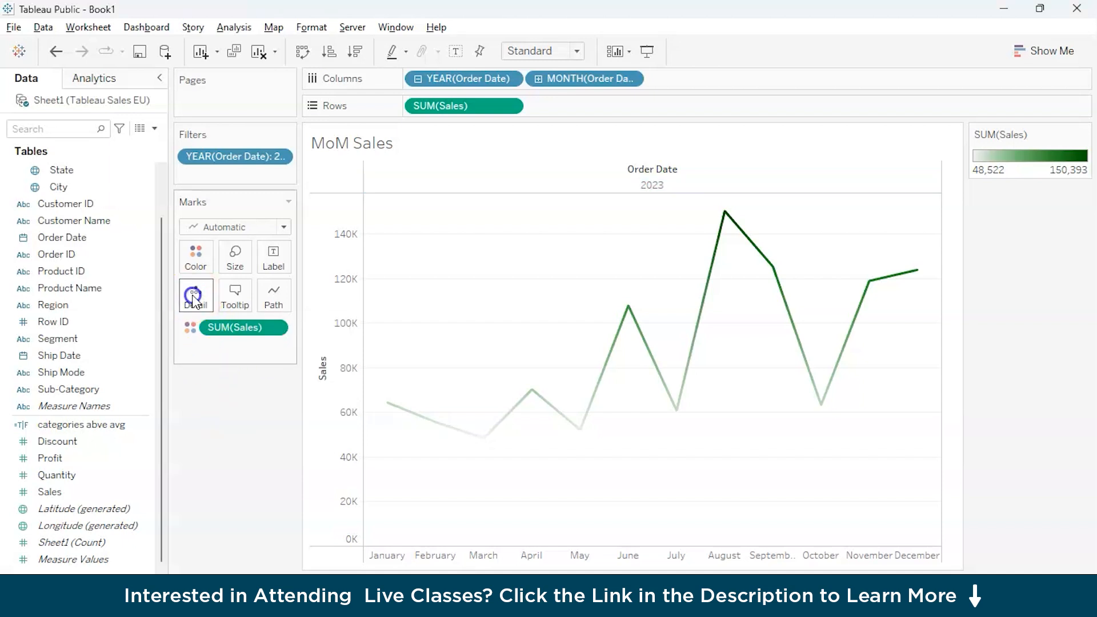
right_click(708, 283)
click(743, 335)
click(196, 428)
click(159, 78)
click(196, 291)
click(273, 296)
click(239, 291)
click(755, 152)
Label each month's point on the 2023 line with its total Sales.
drag(397, 112, 263, 258)
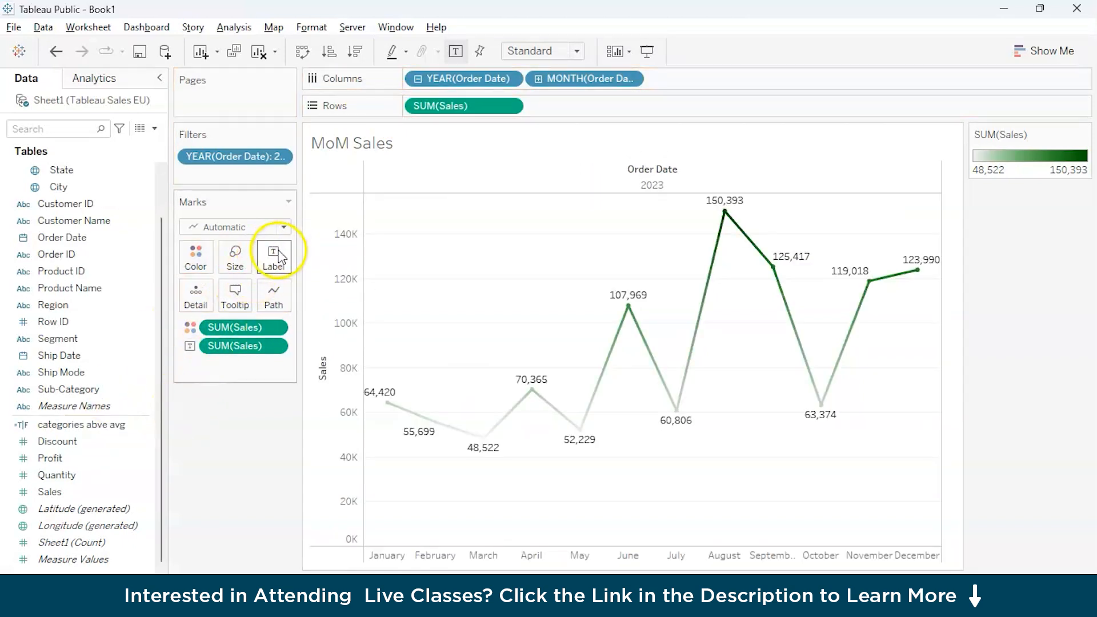
mouse_move(389, 415)
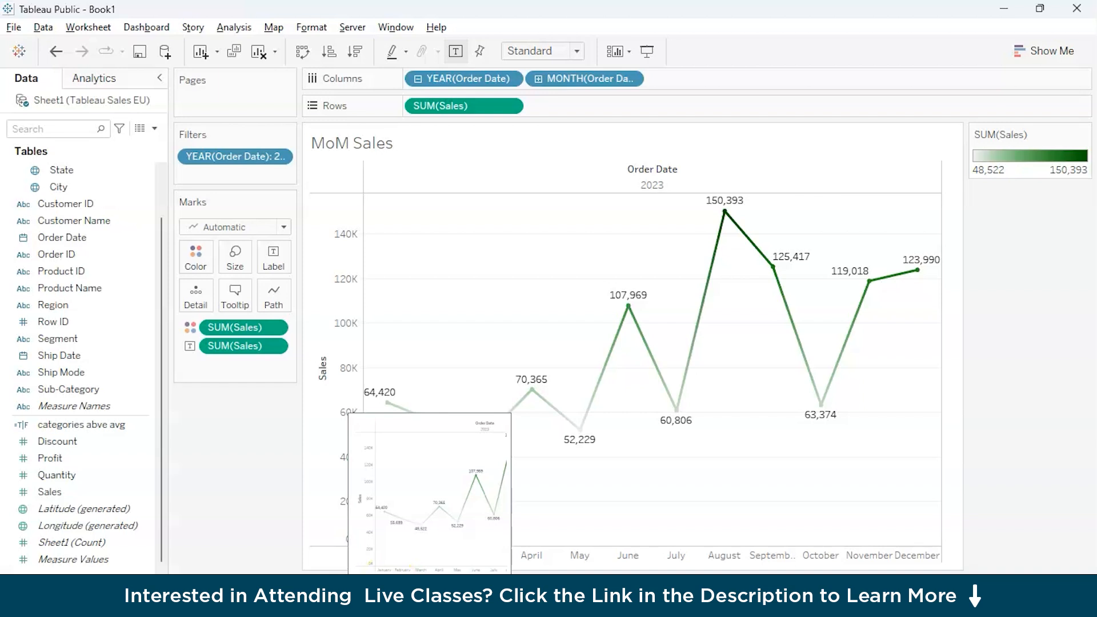
On a new worksheet, plot total Profit by Ship Mode as horizontal bars, with Ship Mode on the rows and Profit on the columns.
click(86, 510)
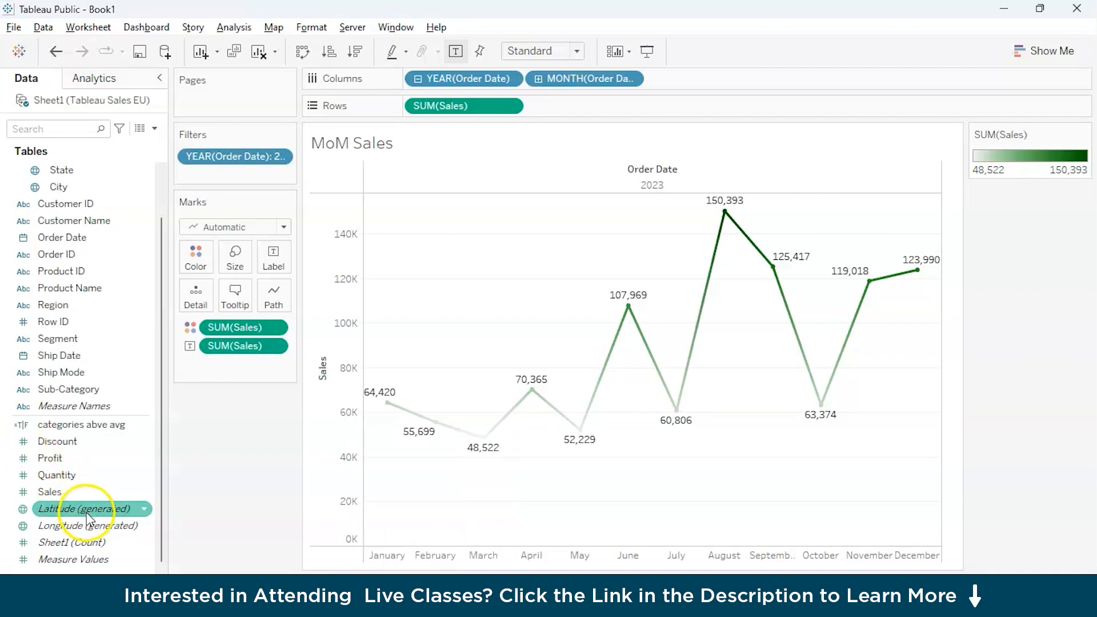
click(75, 375)
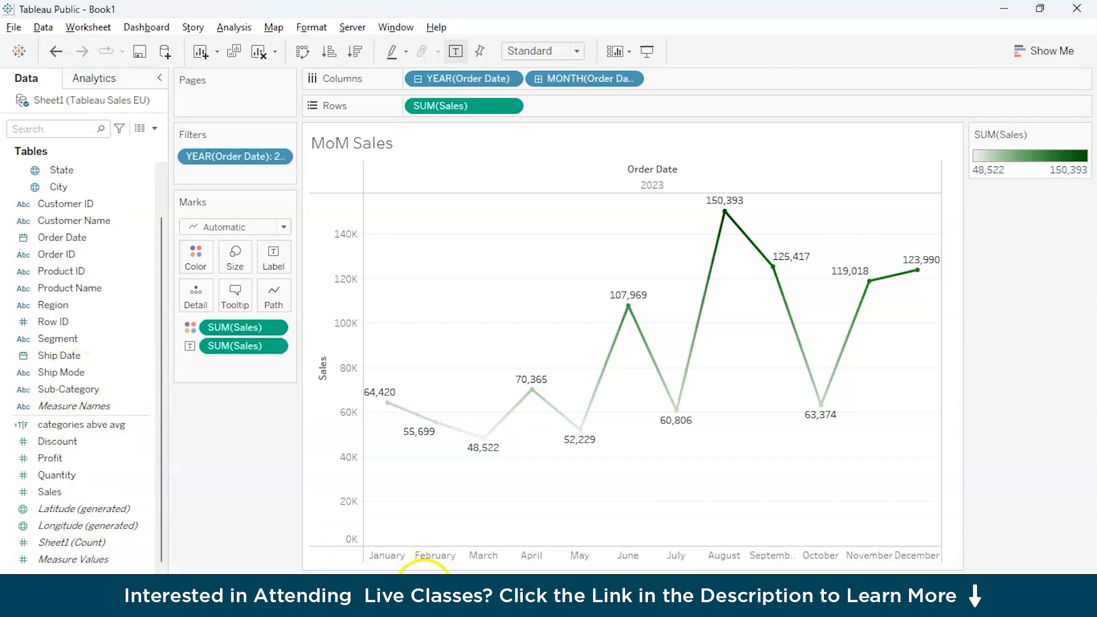
click(424, 583)
click(112, 373)
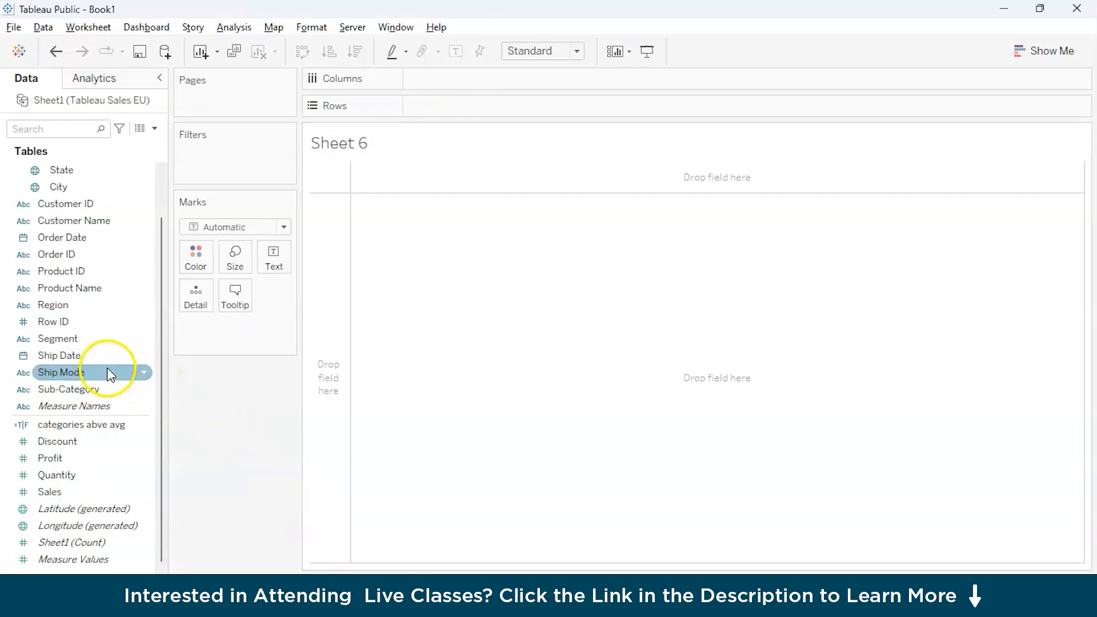
drag(97, 373, 479, 105)
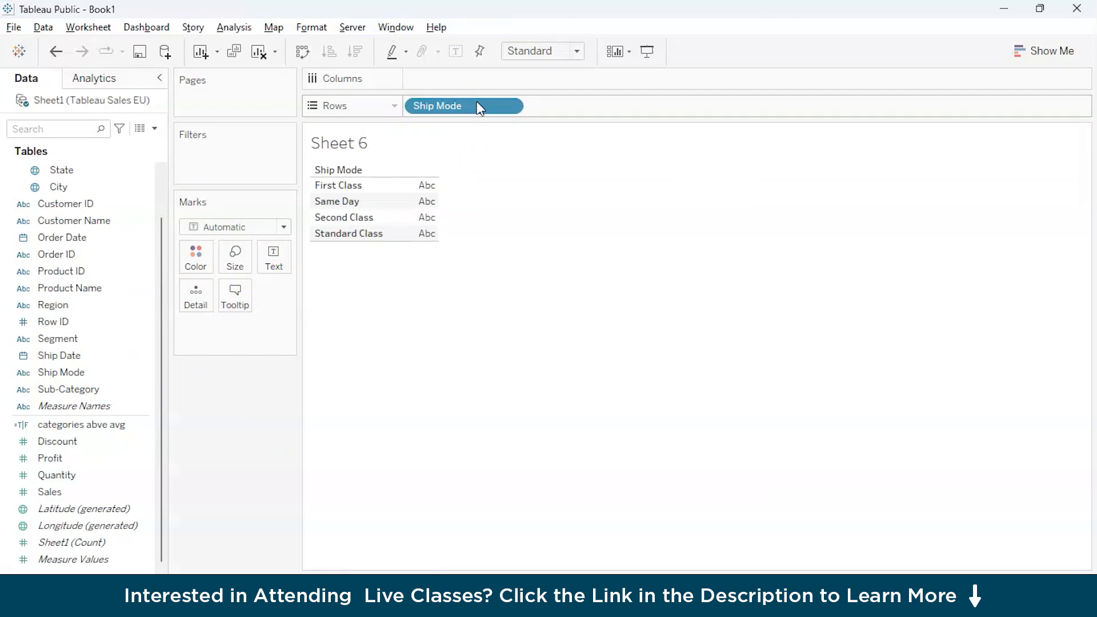
drag(69, 458, 455, 80)
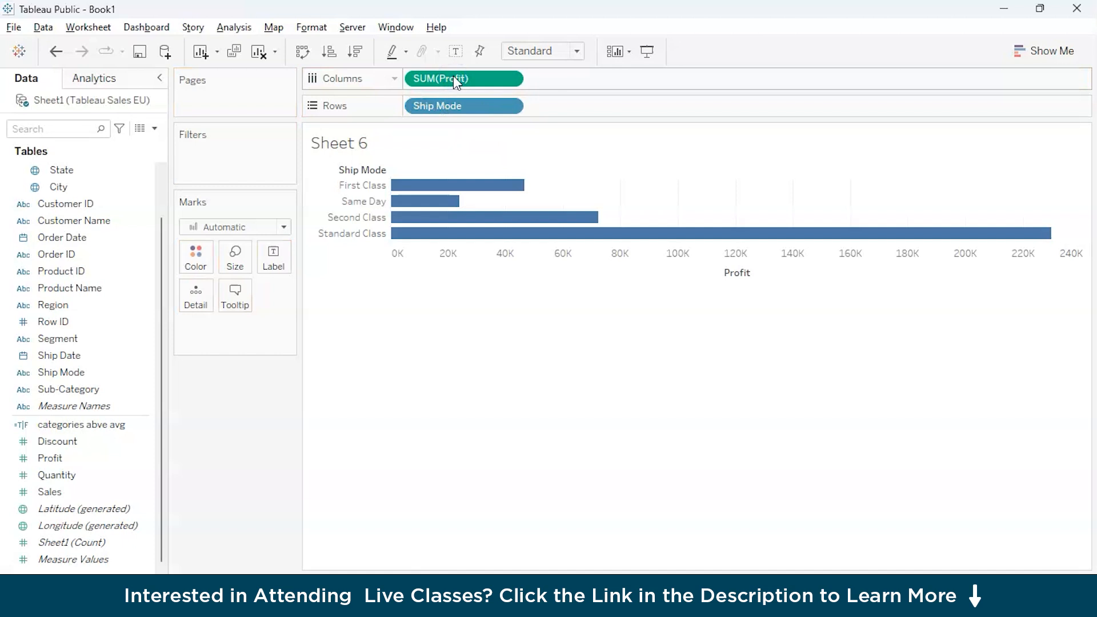
Swap the axes so profit by Ship Mode shows as vertical bars, and color the bars by total Profit.
click(303, 53)
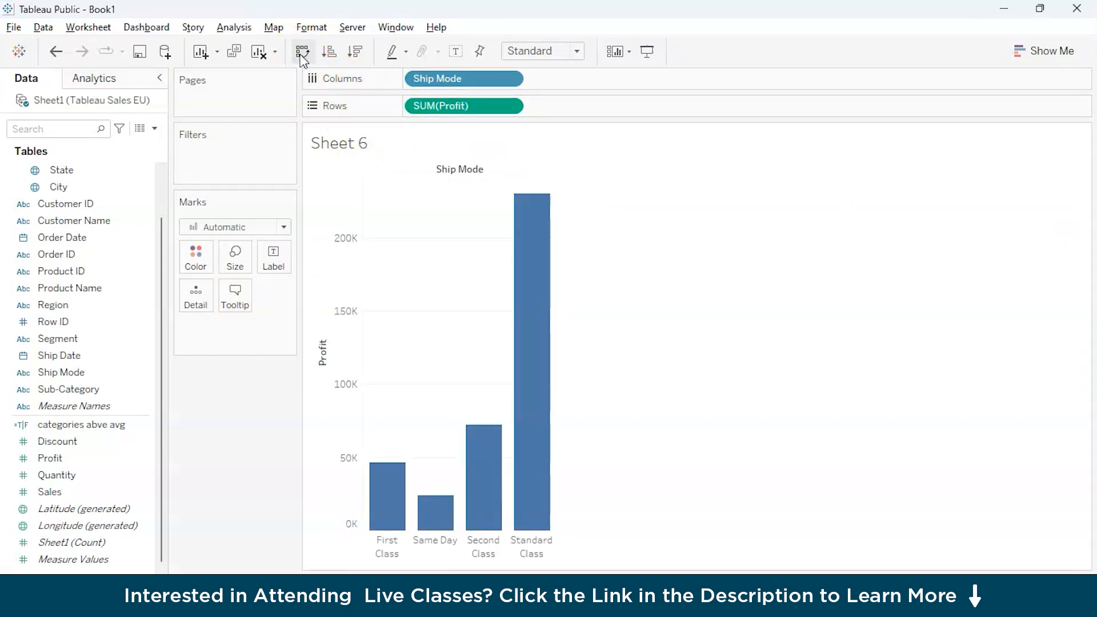
click(86, 459)
drag(89, 471, 196, 269)
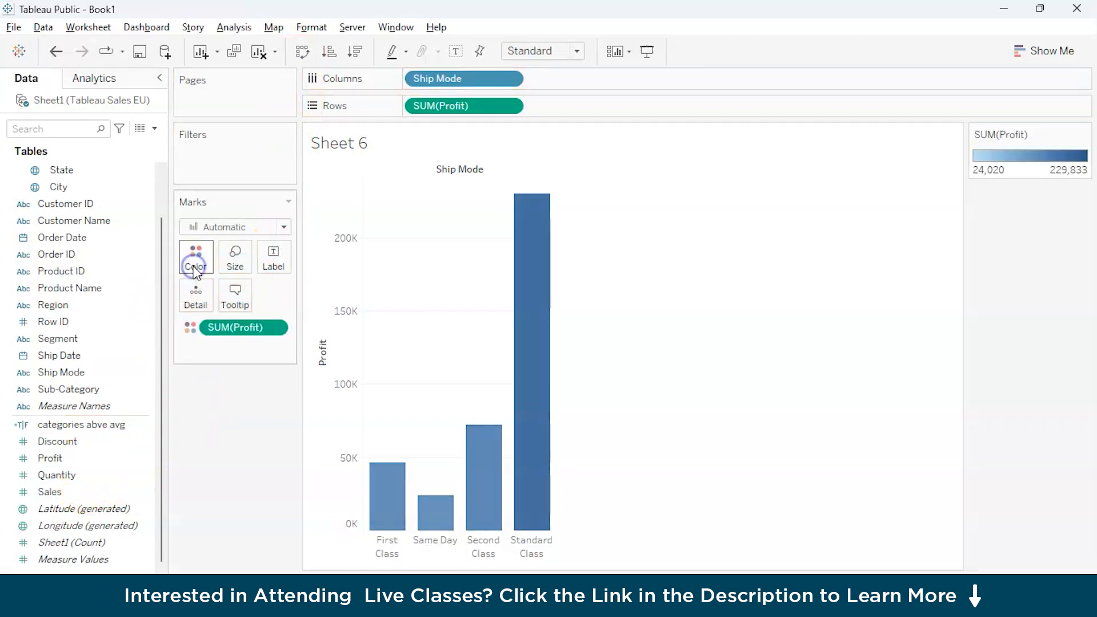
Sort the Ship Mode bars in descending order of Profit.
mouse_move(543, 472)
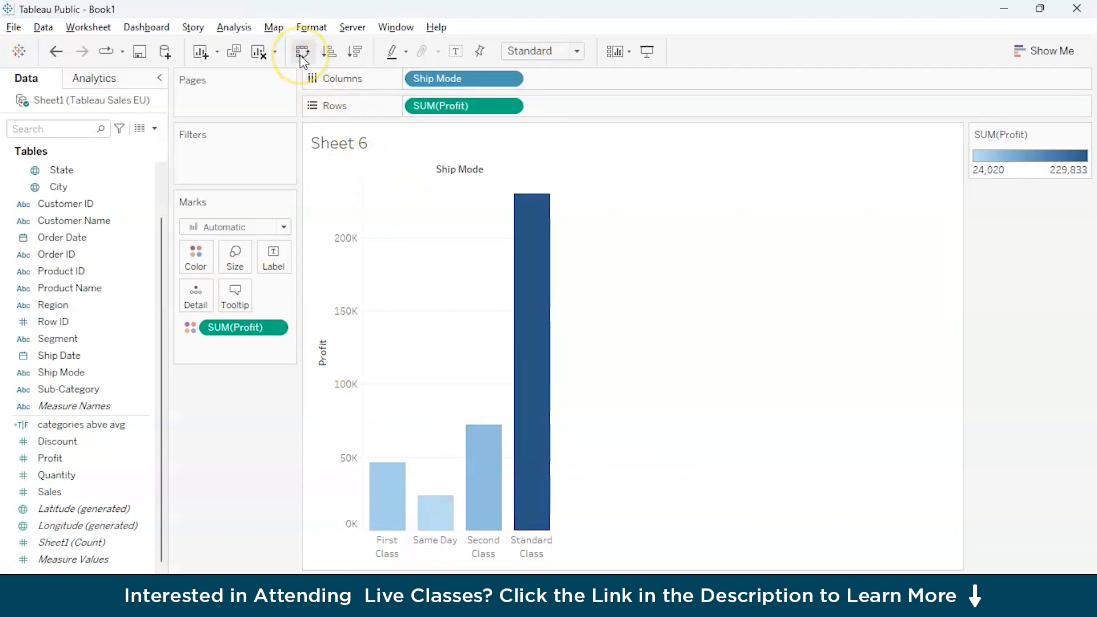
click(354, 53)
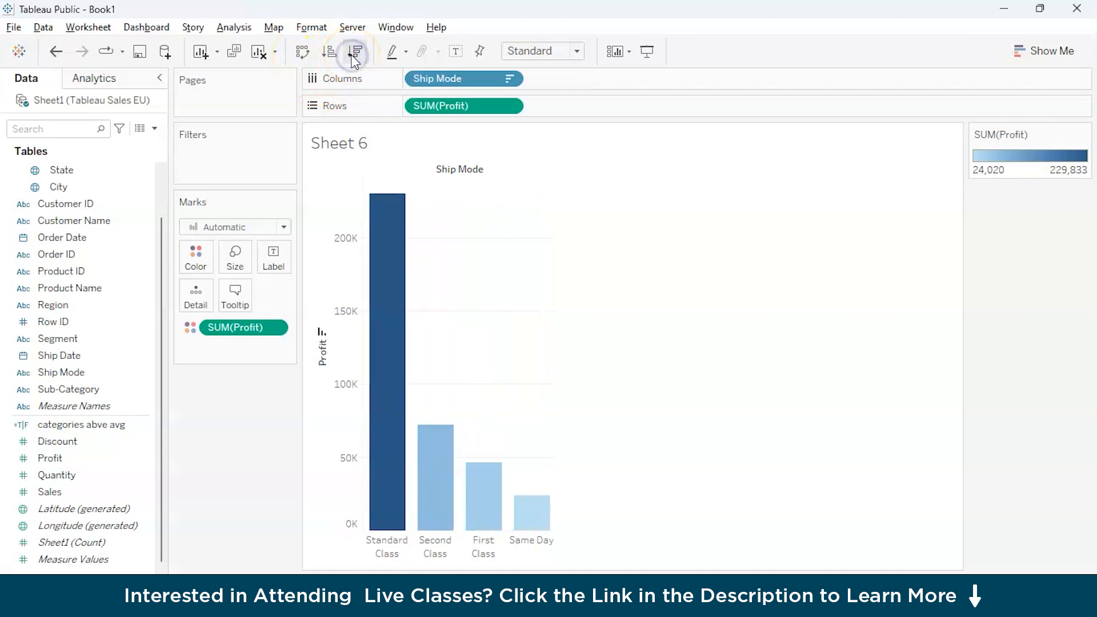
mouse_move(396, 280)
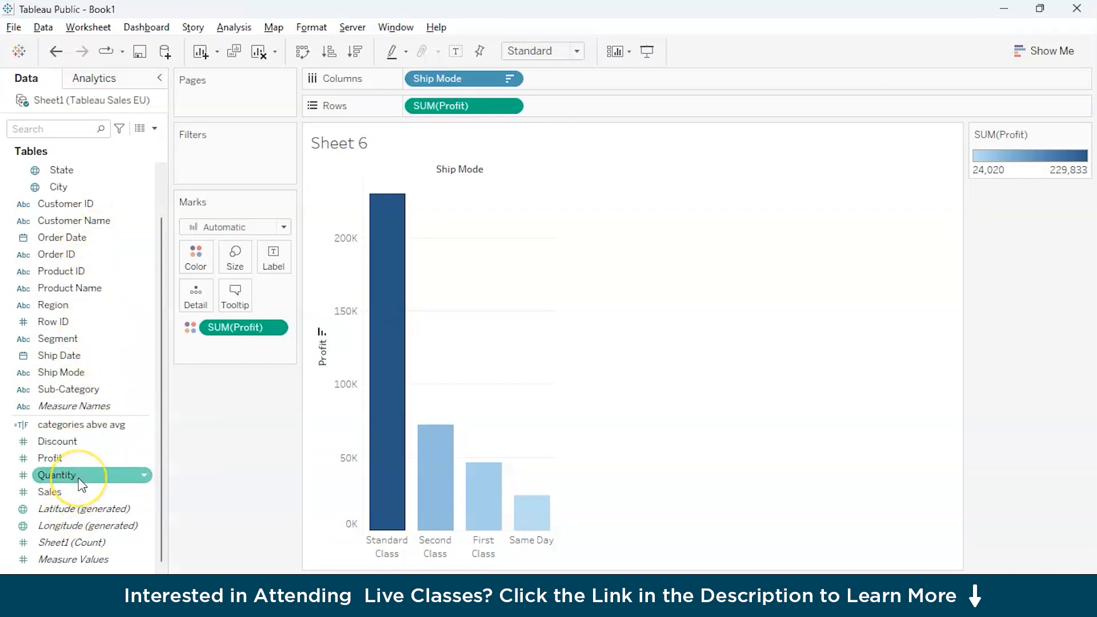
On a new worksheet named Quantity, plot total Quantity by Sub-Category as vertical bars, with Sub-Category on columns and Quantity on rows.
click(523, 569)
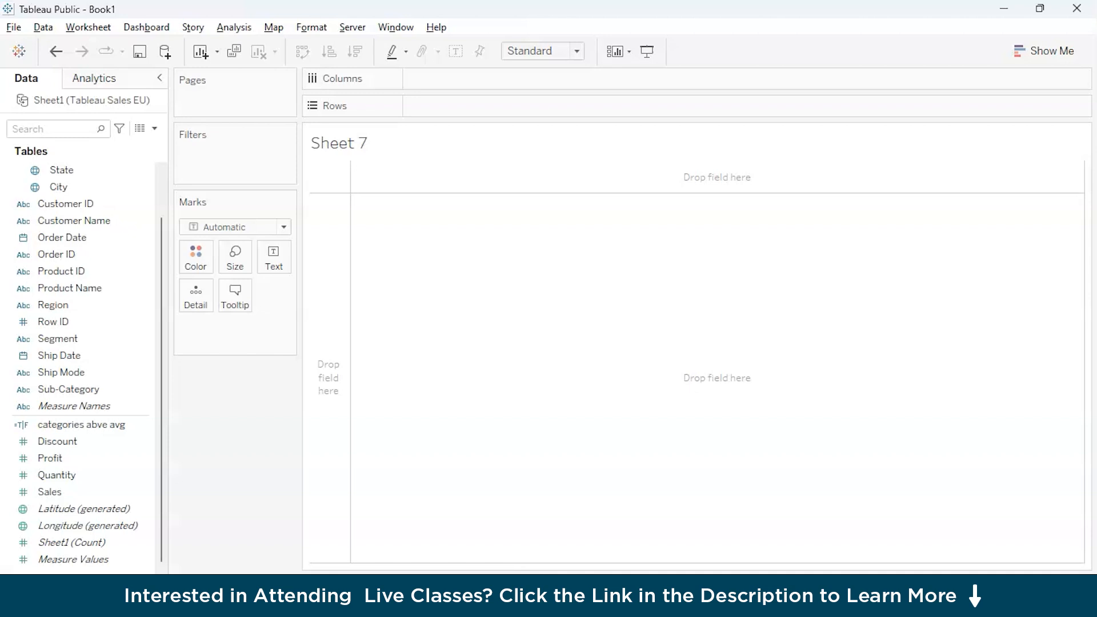
click(74, 477)
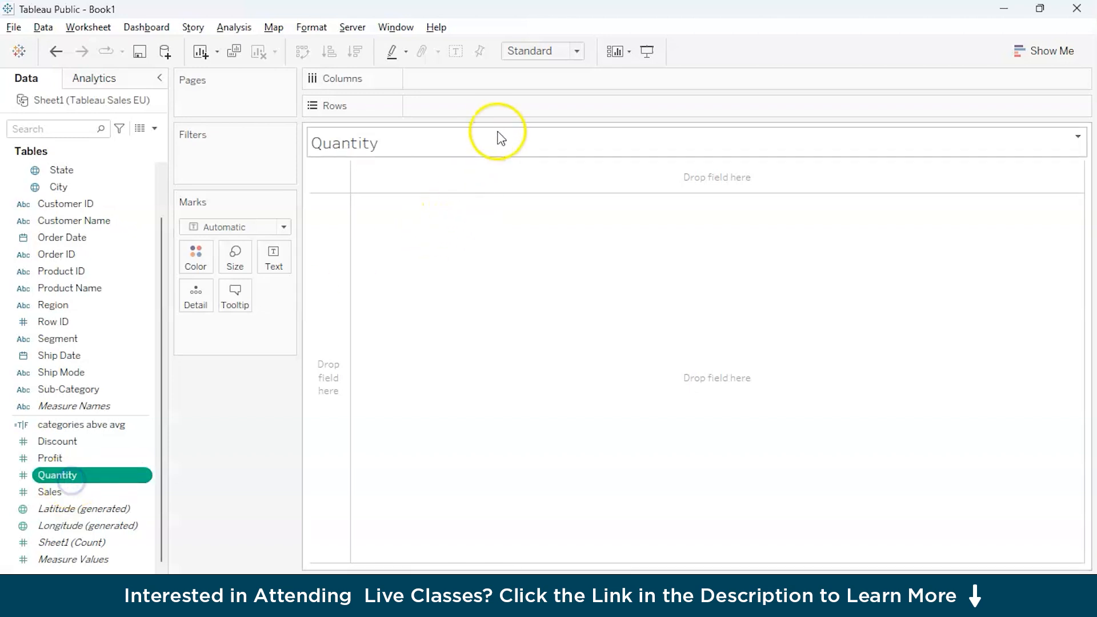
mouse_move(93, 483)
mouse_down()
mouse_move(478, 89)
mouse_move(474, 110)
mouse_up()
drag(45, 389, 443, 81)
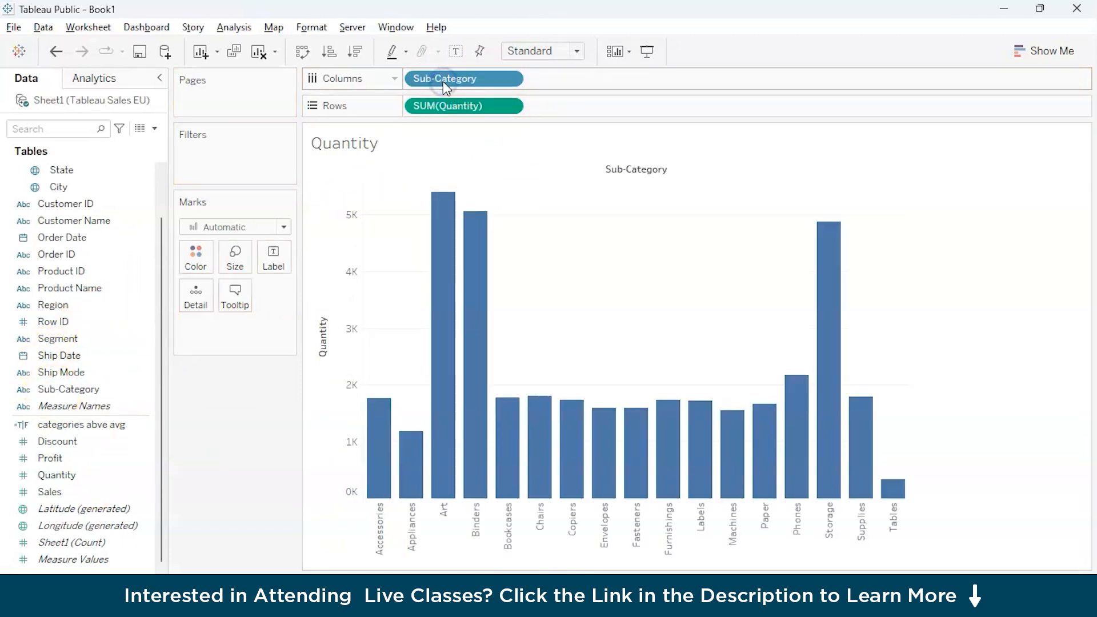
Color the bars by Sub-Category with total Quantity labels, and sort them in descending order of Quantity.
click(110, 481)
drag(111, 480, 274, 258)
drag(69, 389, 189, 263)
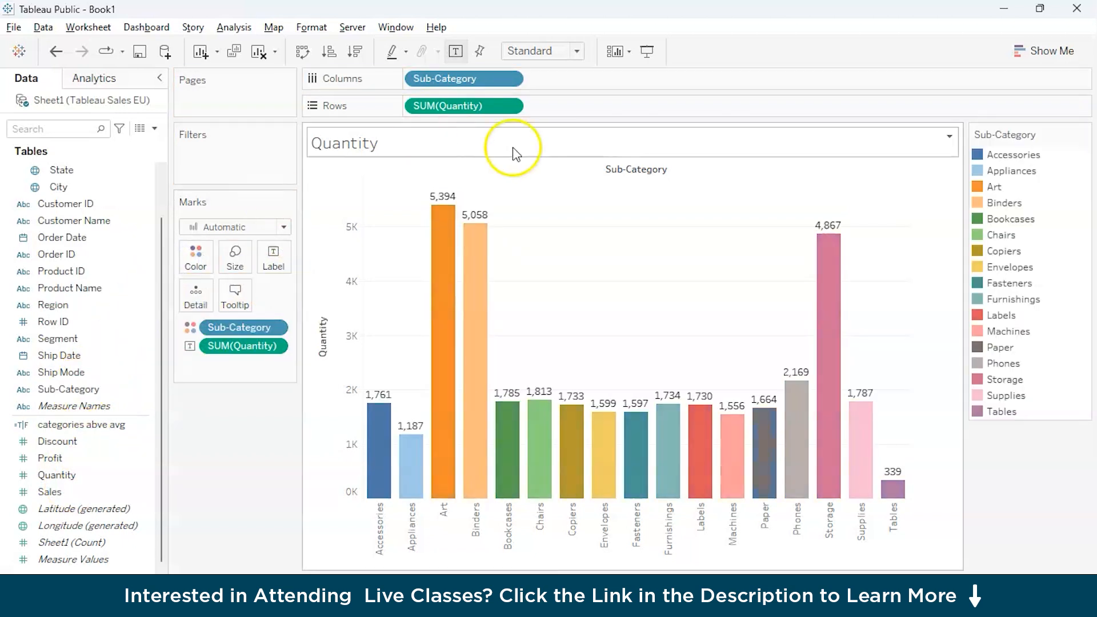
click(354, 52)
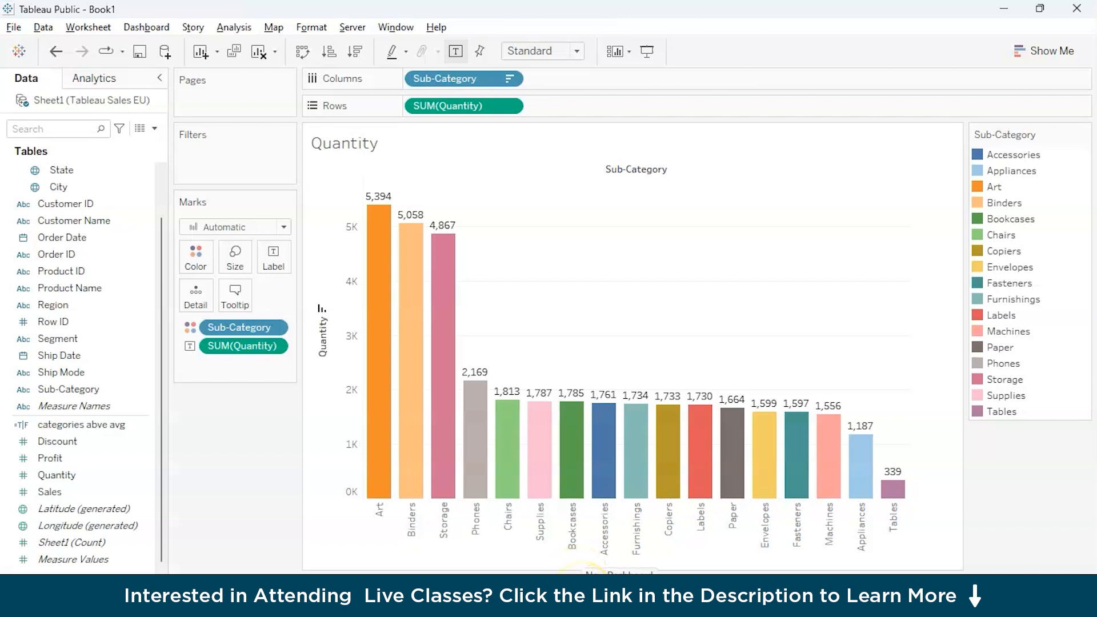
Create a new dashboard and reduce its minimum and maximum size to 100 × 100 px each.
click(571, 584)
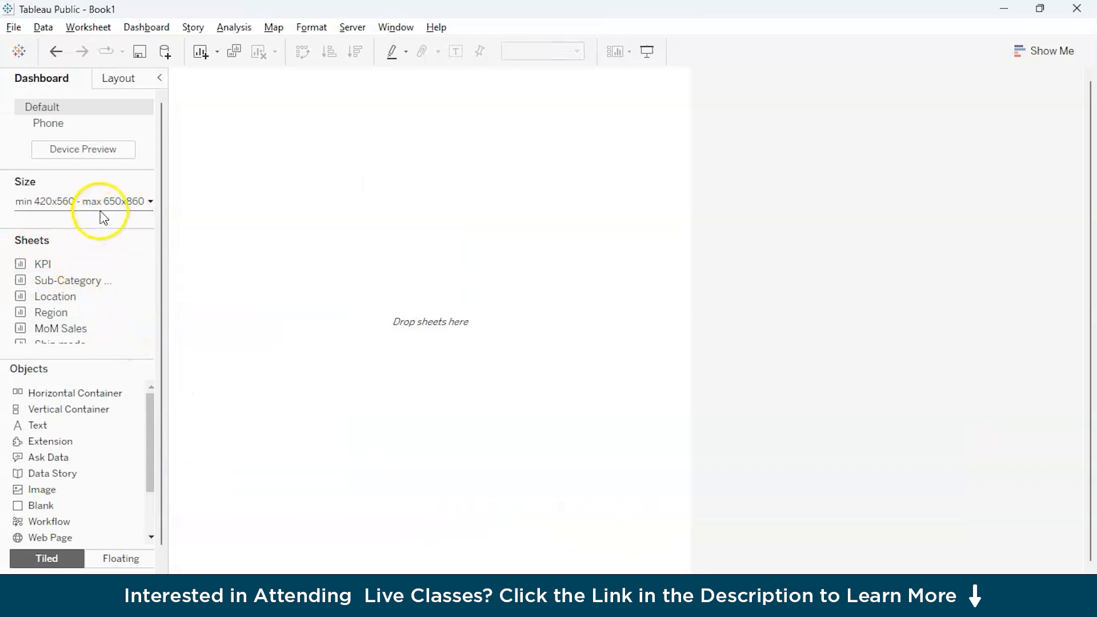
click(151, 201)
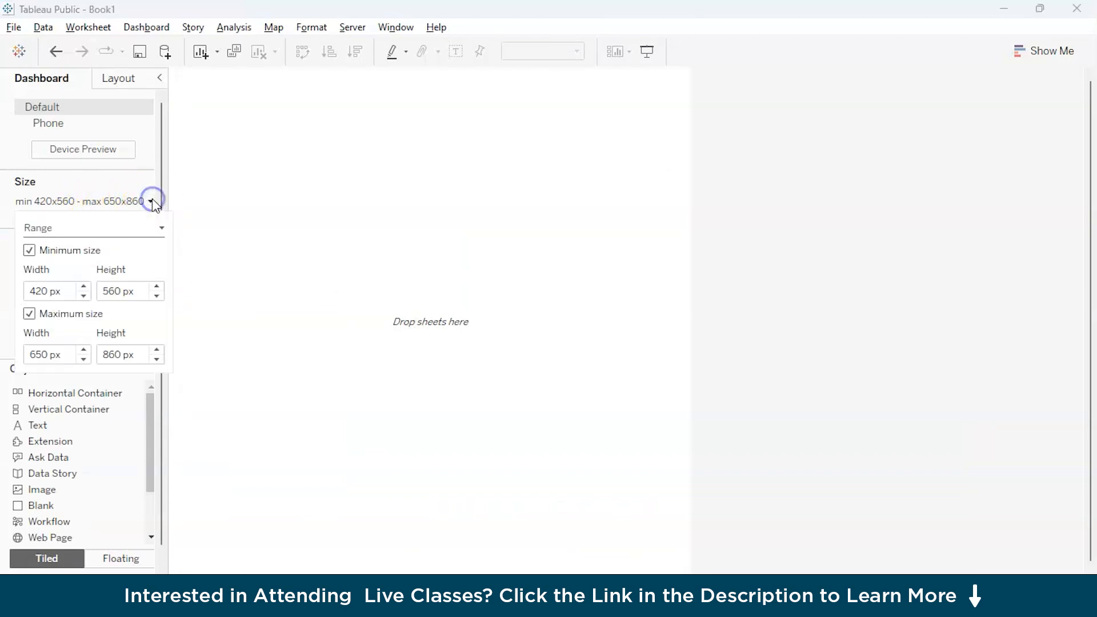
click(88, 362)
click(88, 361)
click(88, 361)
click(88, 361)
click(88, 361)
click(88, 361)
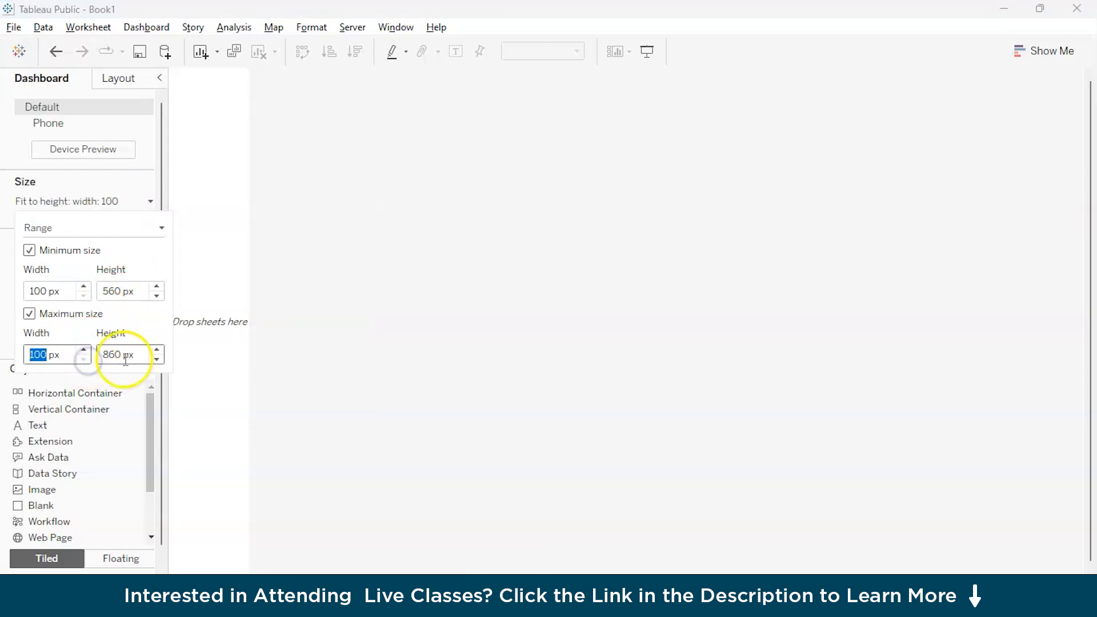
click(157, 360)
click(157, 359)
click(157, 360)
click(157, 359)
click(157, 360)
click(156, 360)
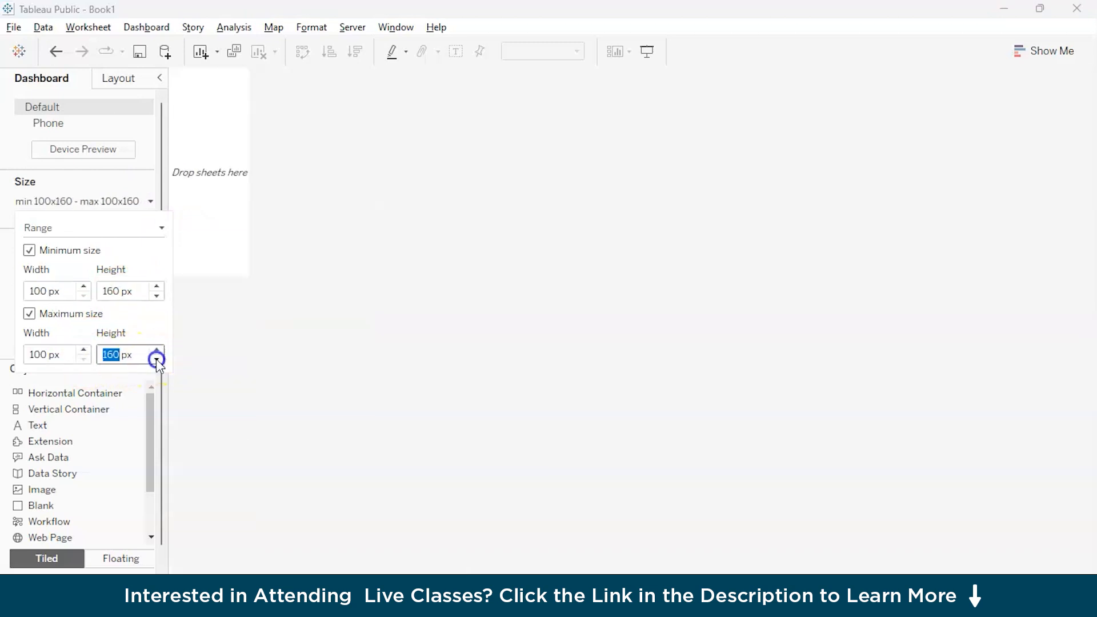
click(157, 359)
click(157, 360)
Raise the dashboard's maximum size to 1100 px wide and 600 px high.
click(84, 349)
click(83, 348)
click(83, 349)
click(84, 349)
click(84, 349)
click(83, 348)
click(84, 349)
click(84, 348)
click(84, 349)
click(84, 349)
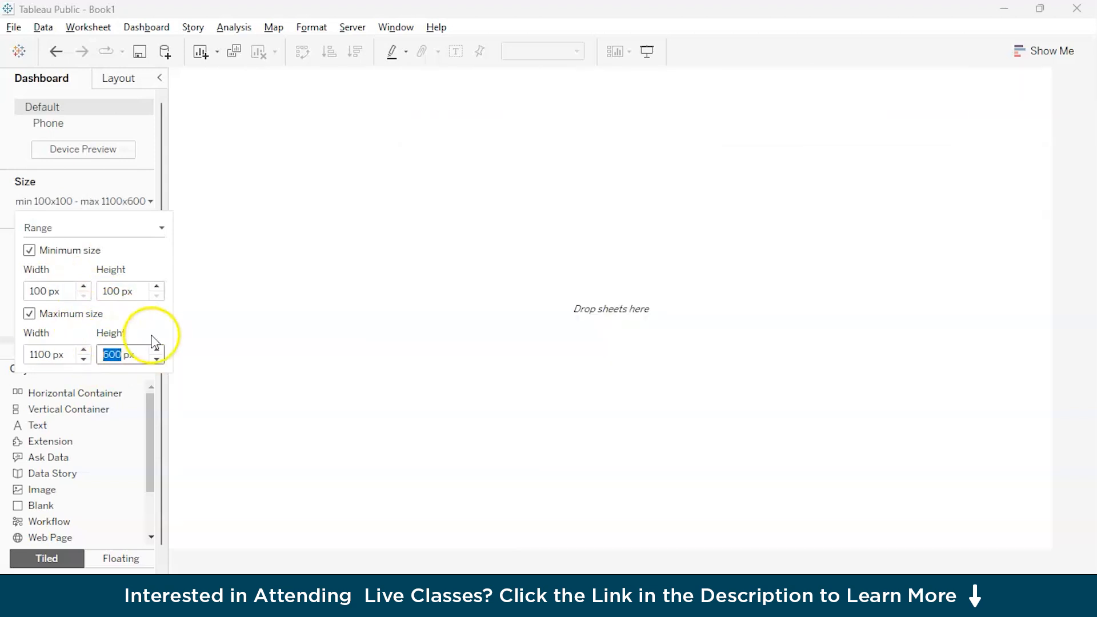
Add an image object to the dashboard using the file business-concept-with-graphic-holography from Downloads, with Fit Image and Center Image enabled.
click(49, 495)
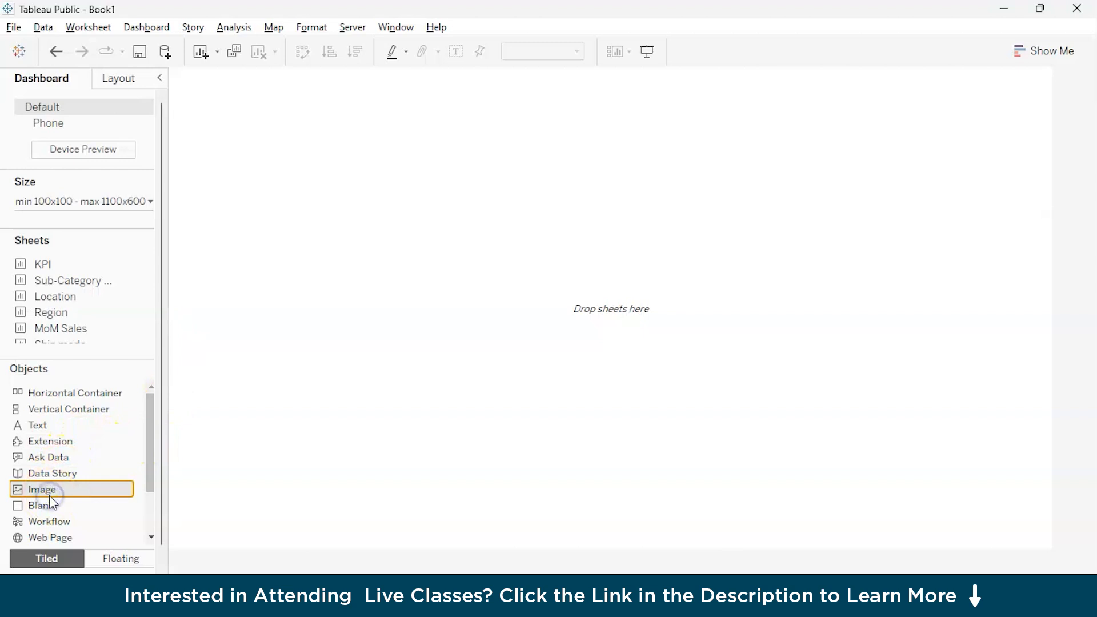
double_click(49, 495)
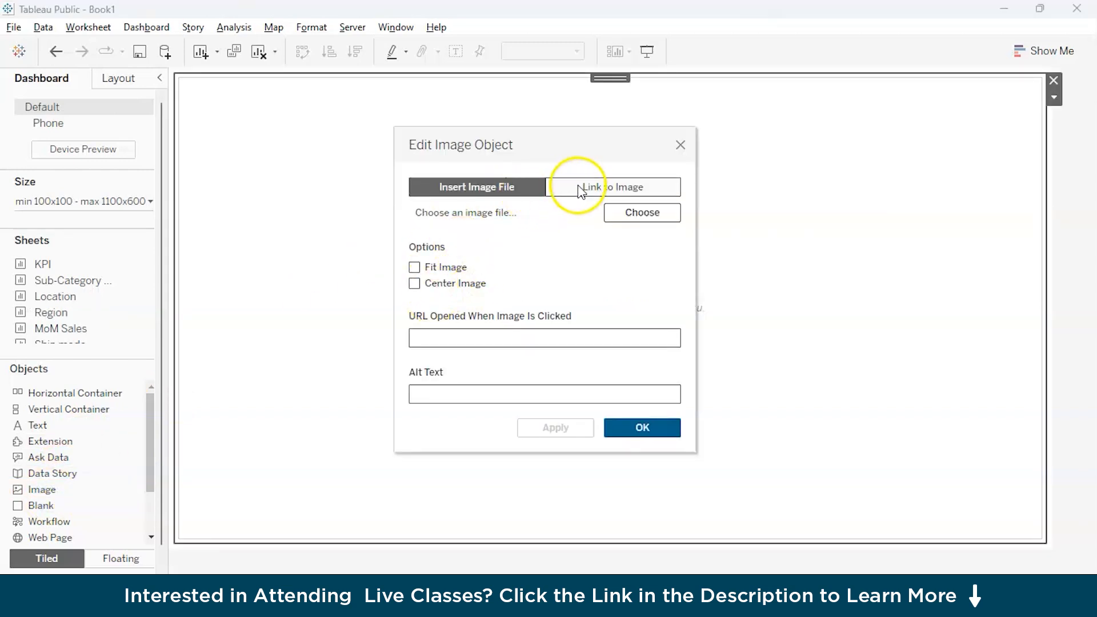
click(416, 268)
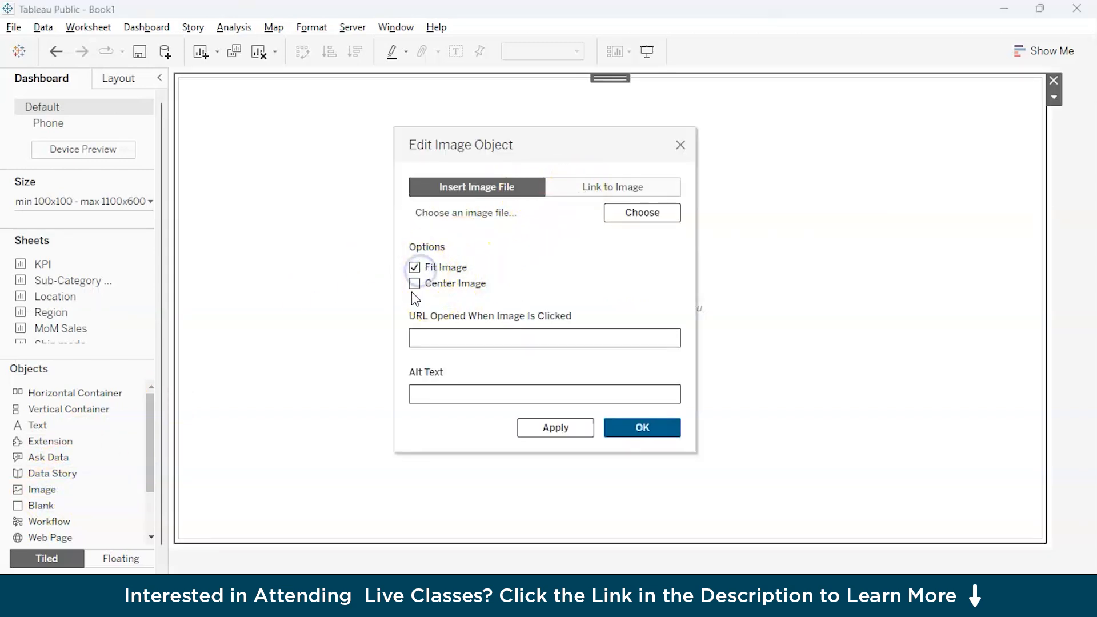
click(414, 289)
click(634, 211)
double_click(558, 238)
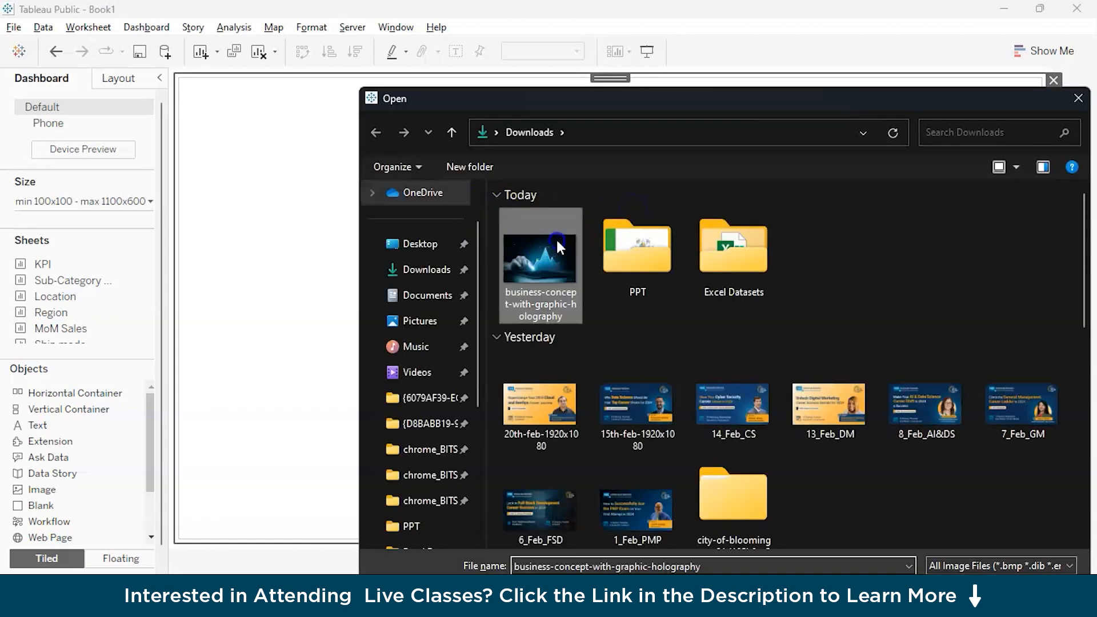
click(614, 429)
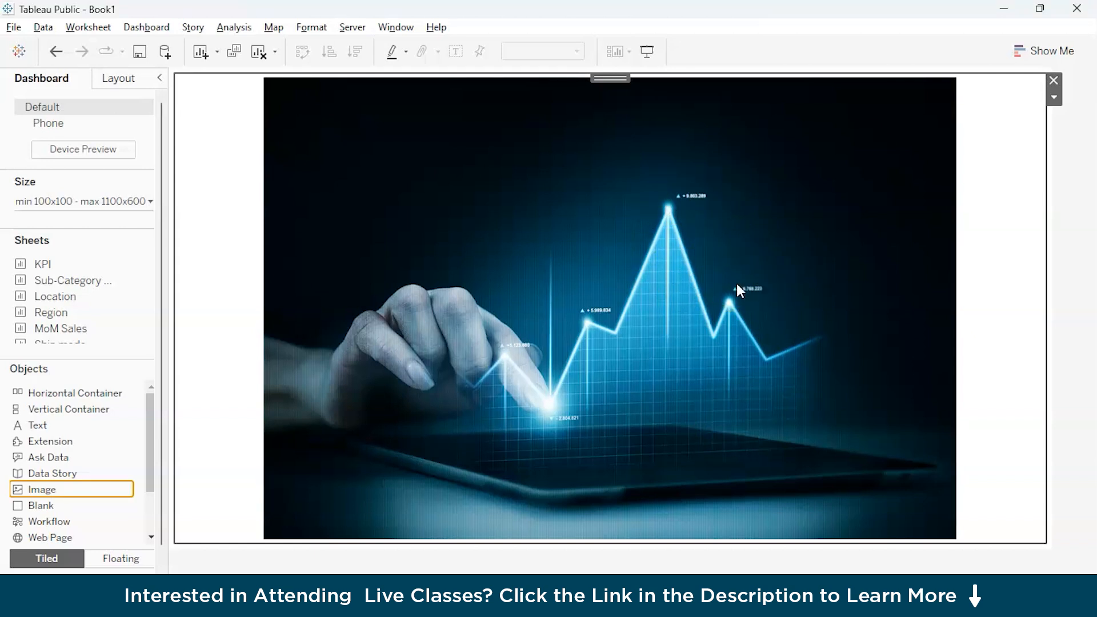
Remove the image object from the dashboard, and undo back to an empty image object.
click(1055, 78)
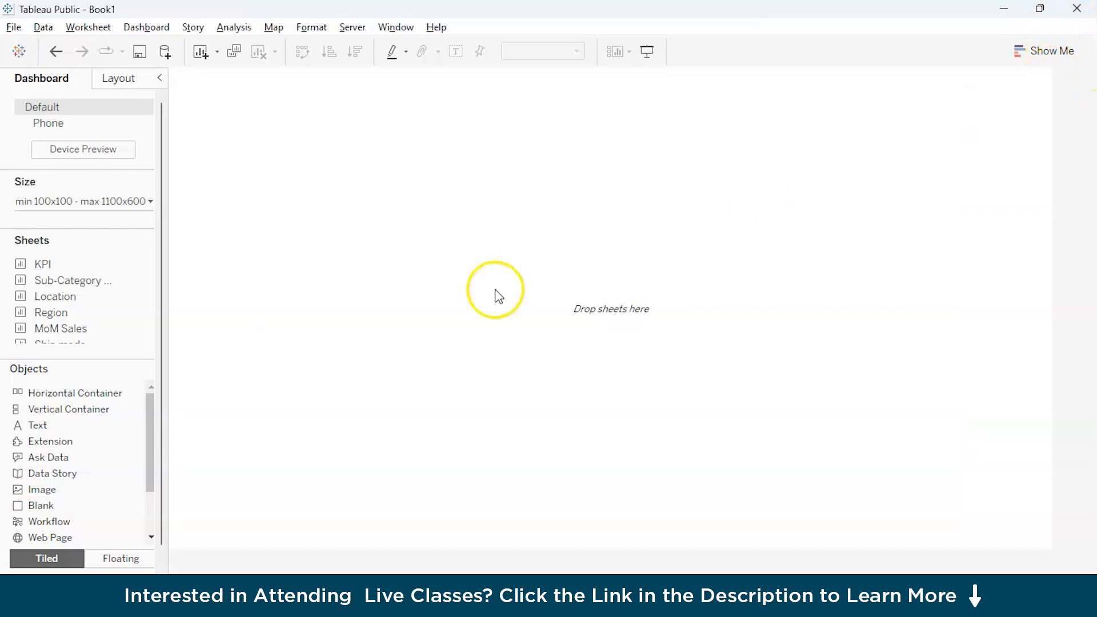
key(ctrl+z)
key(ctrl+z)
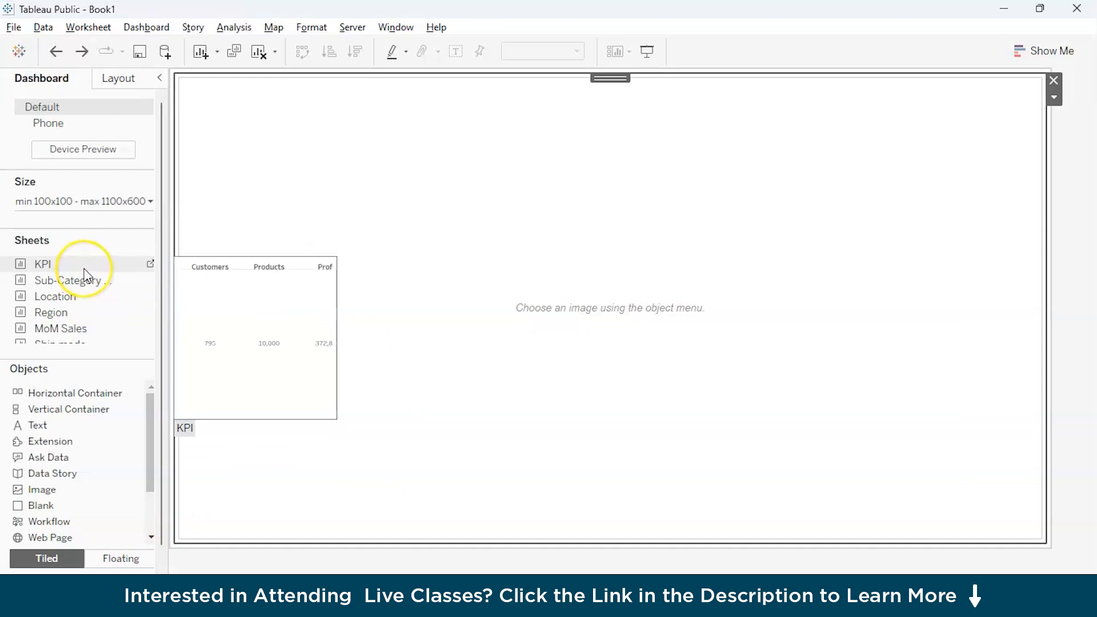
Place the KPI sheet across the top of the dashboard and Sub-Category wise sales below it, beside the empty image object.
drag(85, 270, 333, 107)
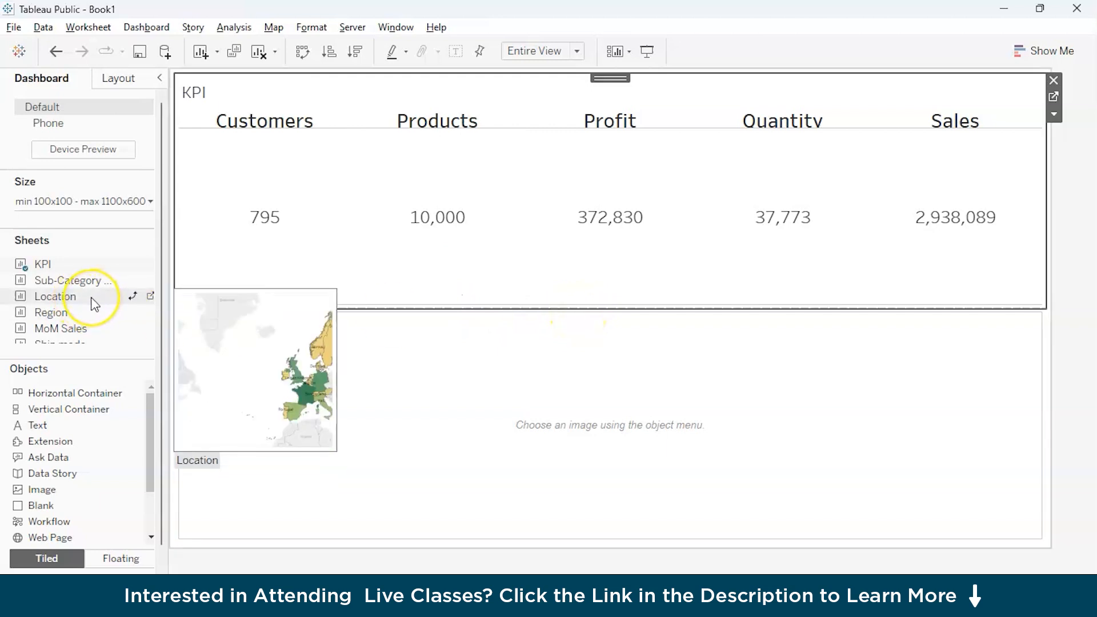
drag(70, 281, 280, 358)
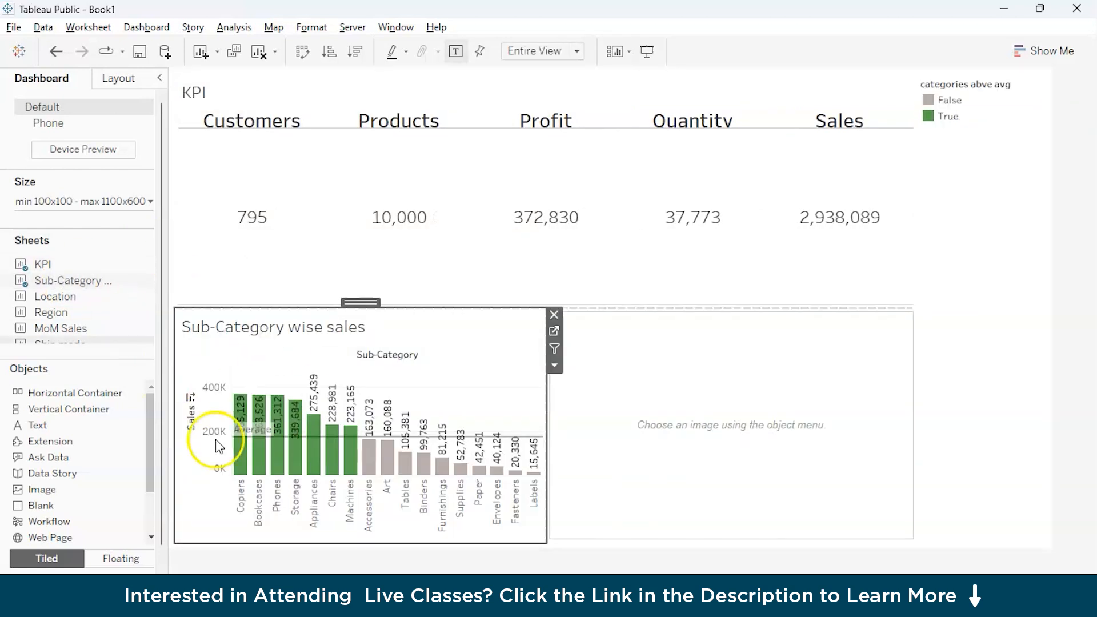
On the Sub-Category wise sales sheet, swap the axes to horizontal bars and recolor categories abve avg with False gray and True green.
click(210, 583)
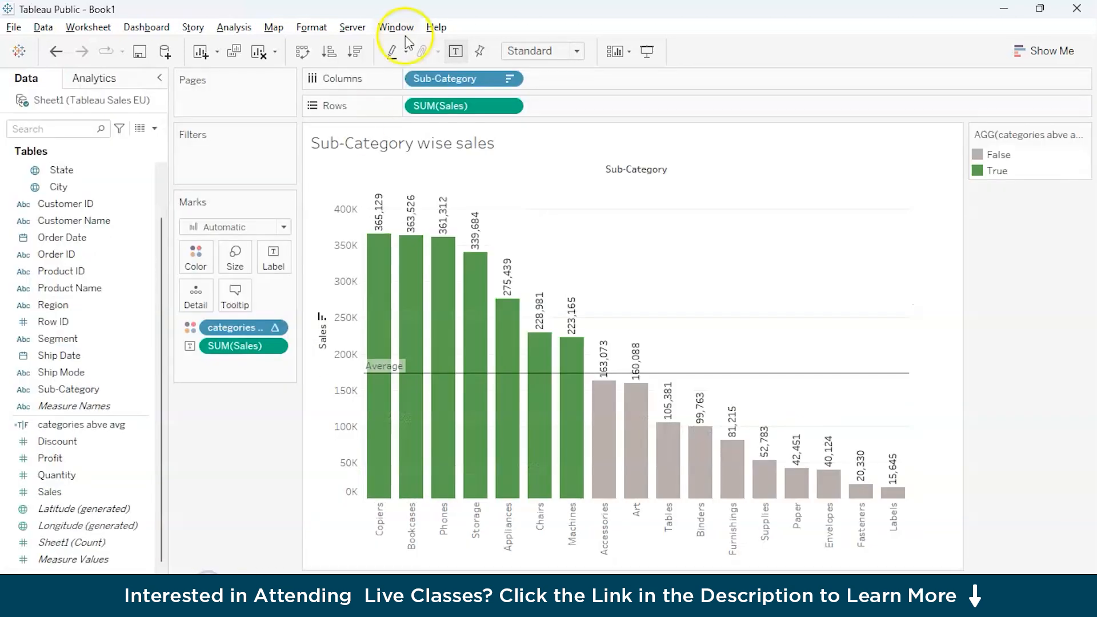
click(305, 52)
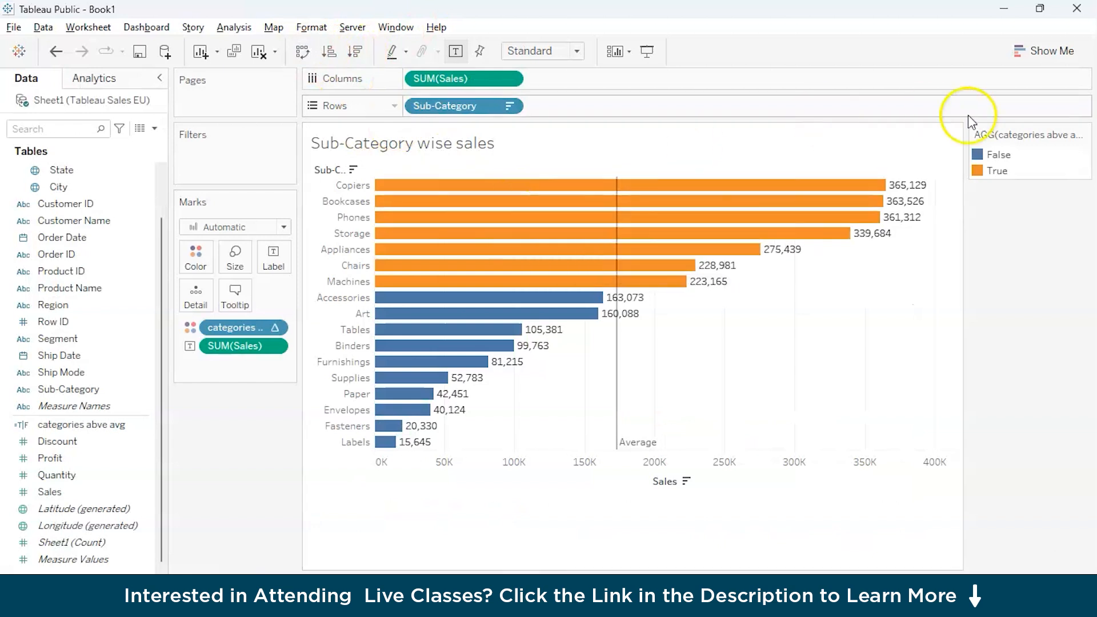
click(997, 155)
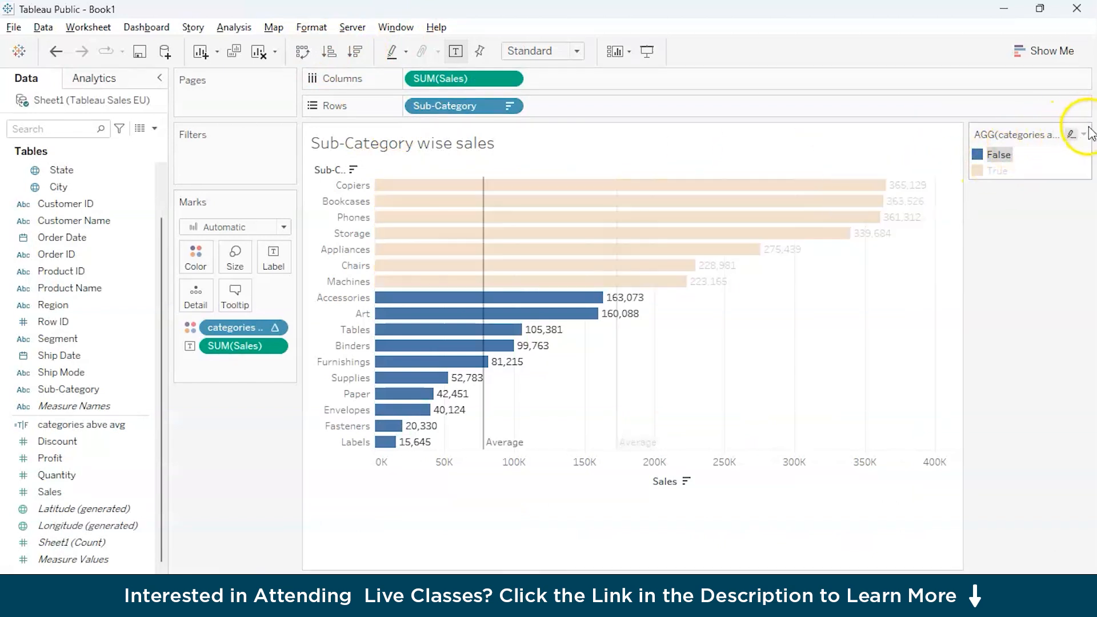
click(1083, 135)
click(934, 150)
click(368, 192)
click(572, 347)
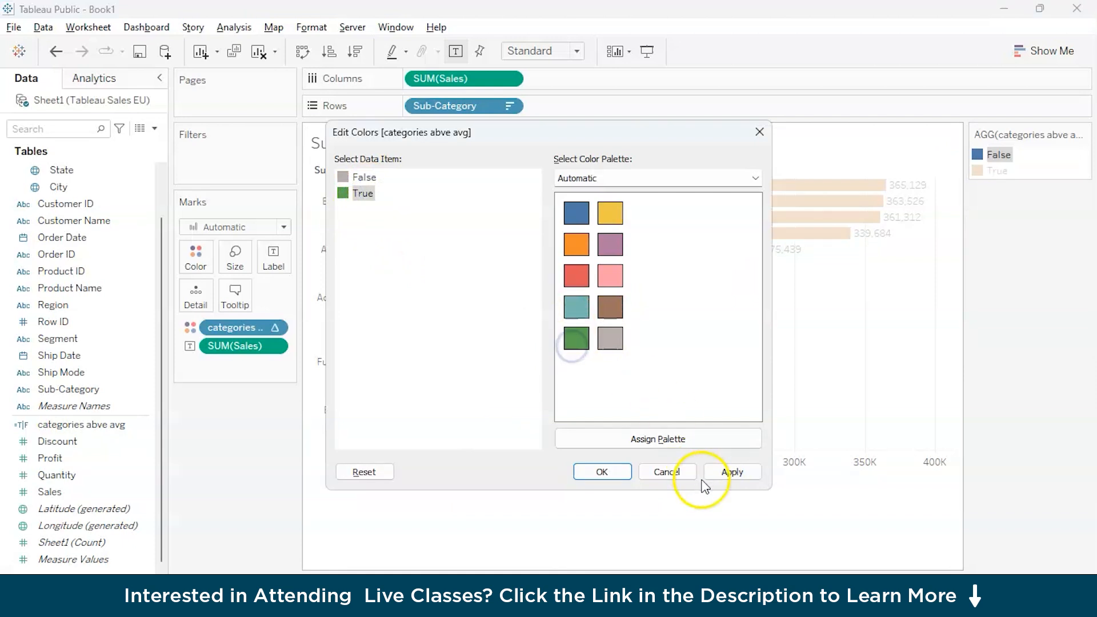
click(602, 471)
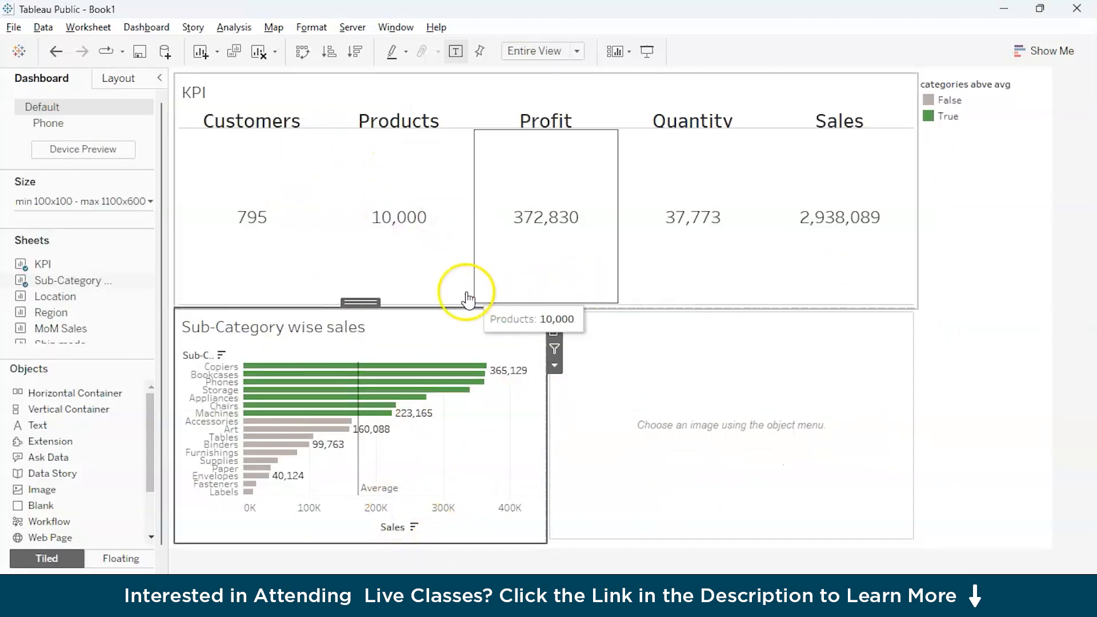
Reduce the height of the KPI view on the dashboard to give the charts below more room.
click(617, 294)
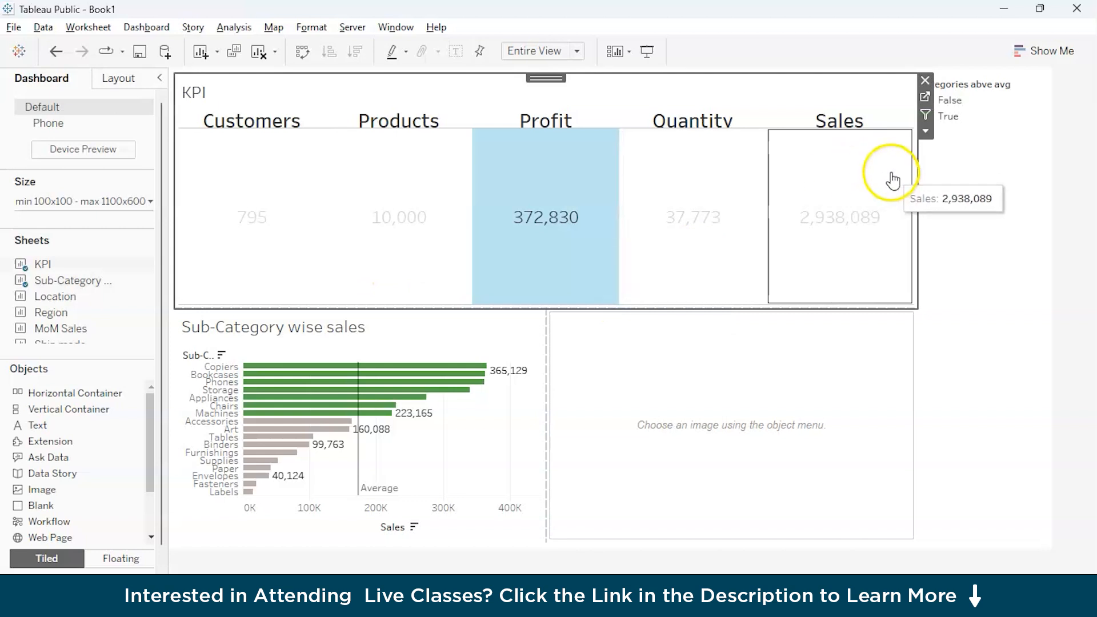
drag(661, 308, 703, 209)
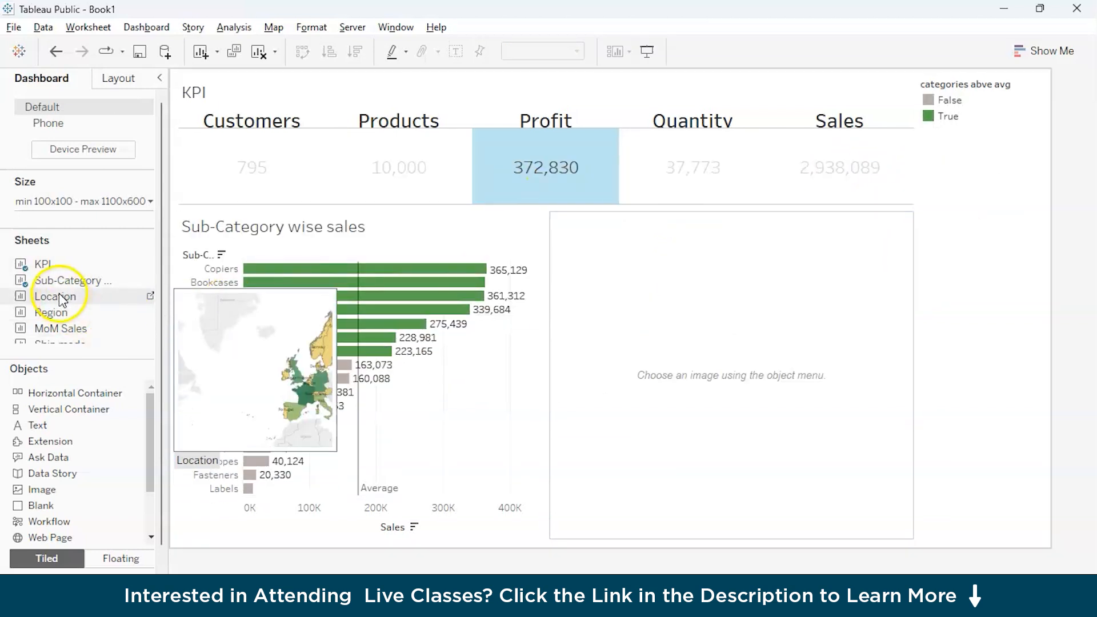
Add the Location, Region and MoM Sales sheets below the KPIs, with Region before Location and MoM Sales above the empty image object.
drag(86, 295, 598, 315)
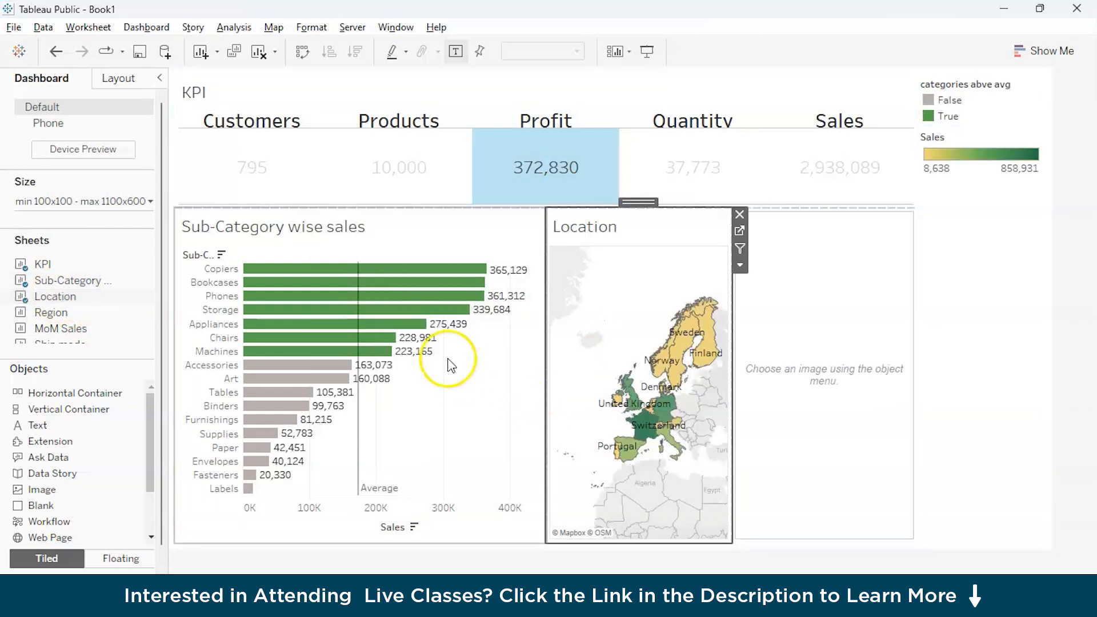
mouse_move(51, 312)
mouse_down()
mouse_move(238, 311)
mouse_move(372, 336)
mouse_move(389, 376)
mouse_up()
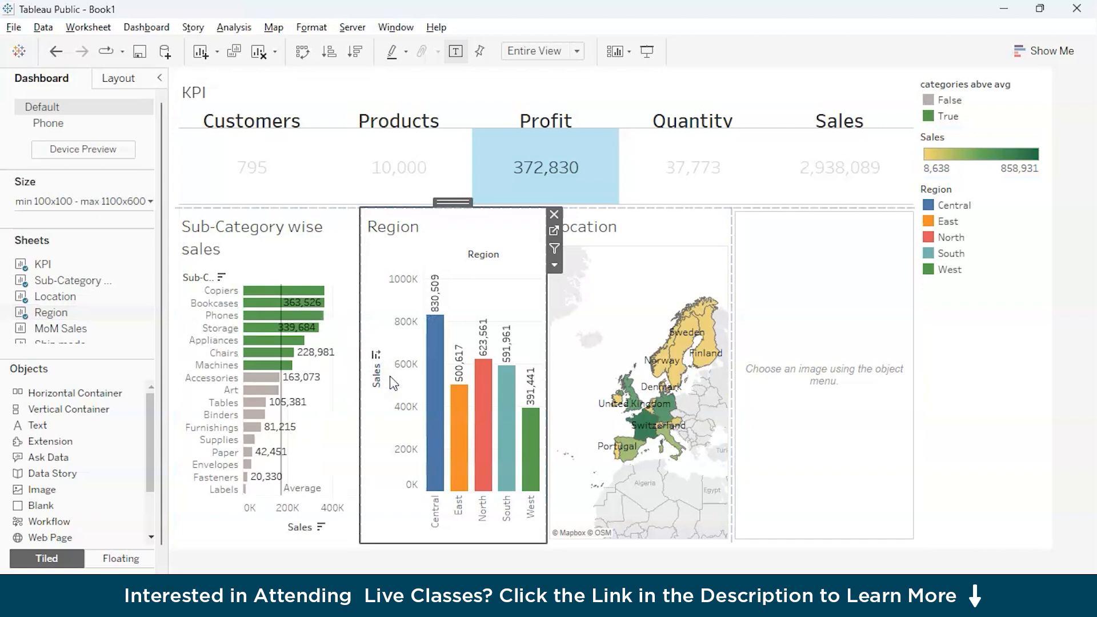
mouse_move(67, 333)
mouse_down()
mouse_move(637, 314)
mouse_move(768, 355)
mouse_move(835, 357)
mouse_up()
Add the Ship mode profits sheet to the dashboard and position it directly below MoM Sales.
scroll(67, 321, down, 2)
drag(67, 311, 279, 441)
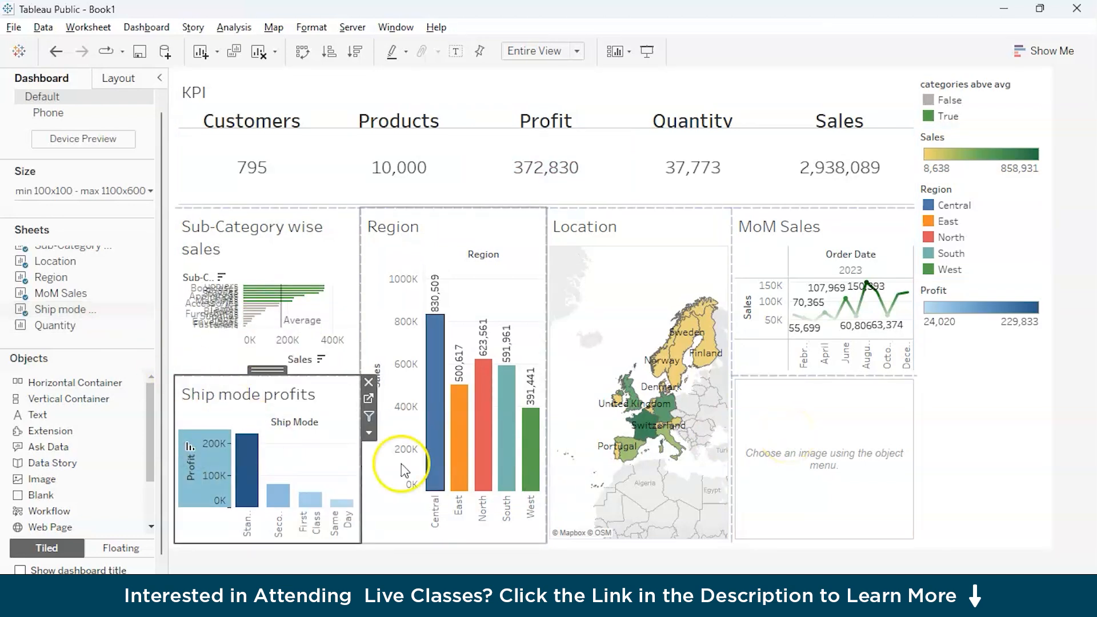
drag(267, 370, 759, 454)
click(823, 497)
click(926, 470)
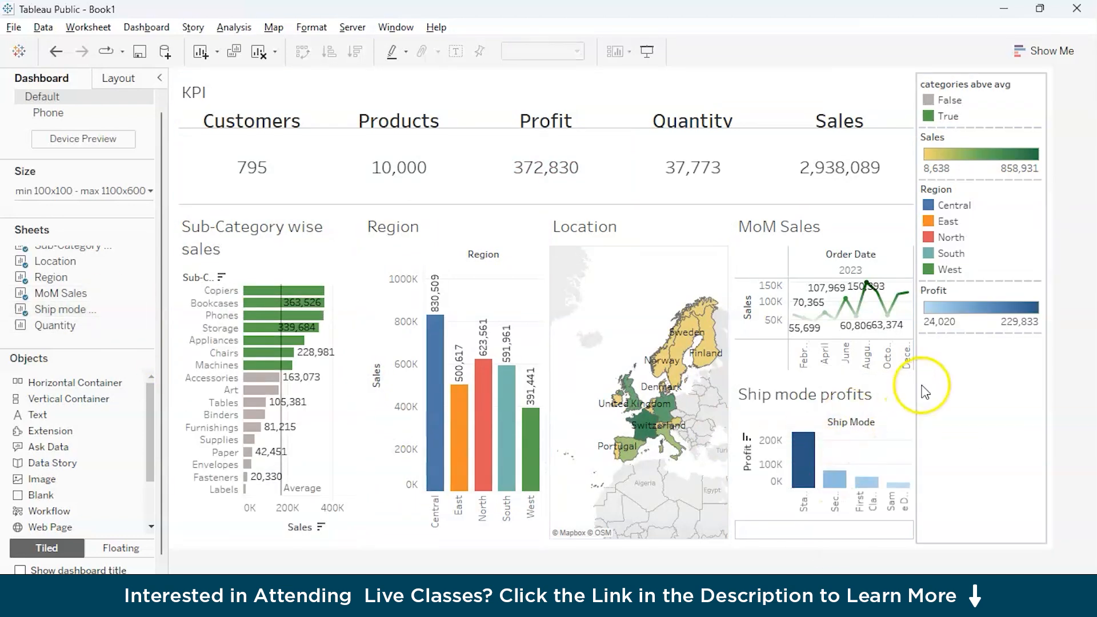
Undo the placement of Ship mode profits below MoM Sales and place the sheet directly above Region instead.
key(ctrl+z)
key(ctrl+z)
key(ctrl+z)
drag(50, 309, 451, 275)
key(ctrl+z)
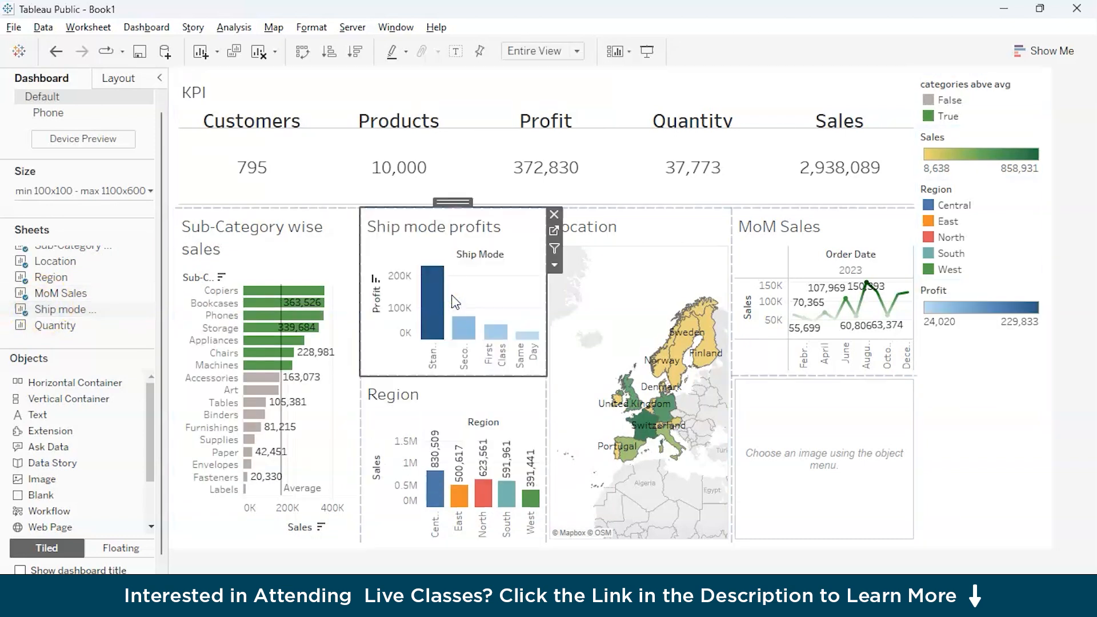
Add the Quantity sheet in place of the empty image object, arranging MoM Sales above Quantity and Sub-Category wise sales beside Location.
mouse_move(54, 325)
mouse_down()
mouse_move(429, 277)
mouse_move(762, 379)
mouse_move(792, 408)
mouse_move(784, 448)
mouse_move(823, 448)
mouse_move(569, 411)
mouse_move(263, 438)
mouse_up()
click(791, 409)
mouse_move(824, 201)
mouse_down()
mouse_move(338, 277)
mouse_move(74, 228)
mouse_move(164, 276)
mouse_move(94, 263)
mouse_move(801, 337)
mouse_up()
scroll(93, 263, up, 3)
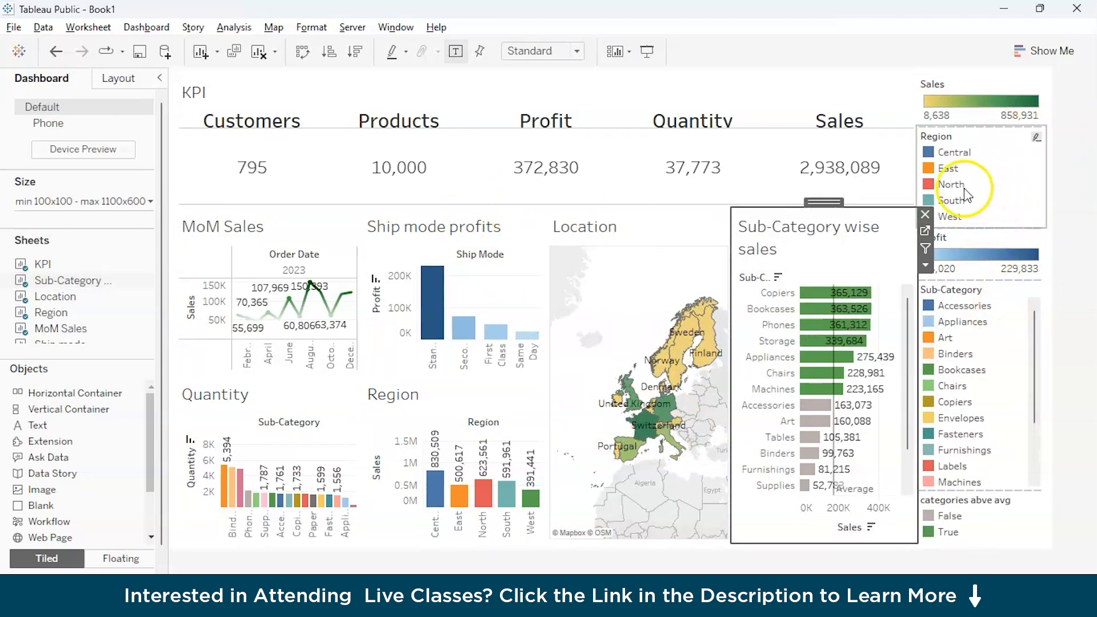
Highlight Central from the Region legend and examine how the other dashboard charts respond.
click(964, 153)
mouse_move(433, 482)
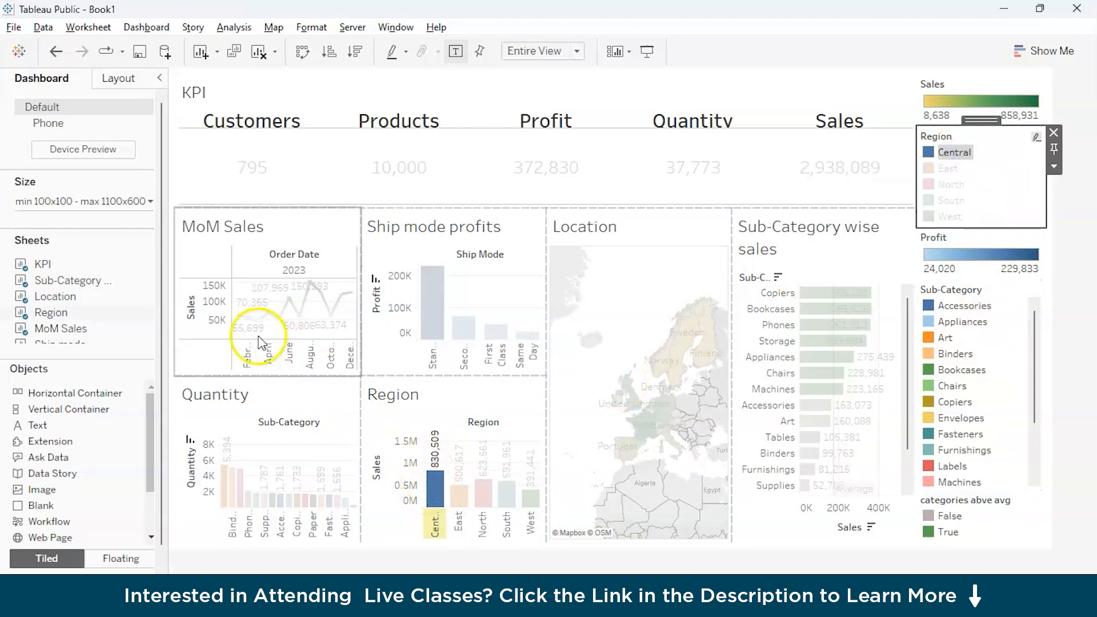
mouse_move(634, 407)
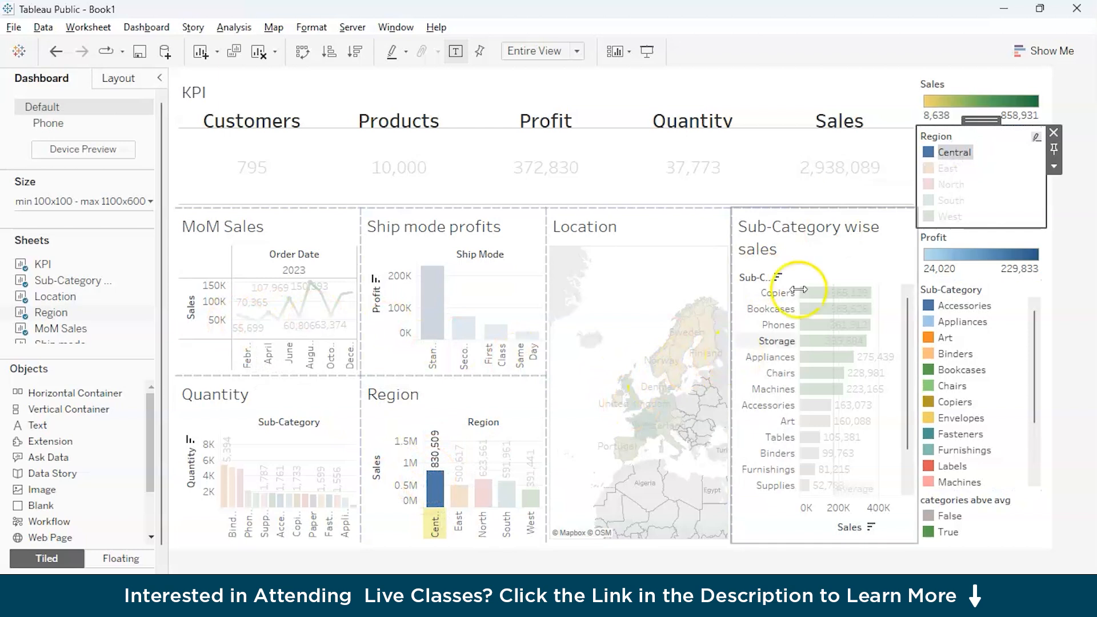
click(1036, 138)
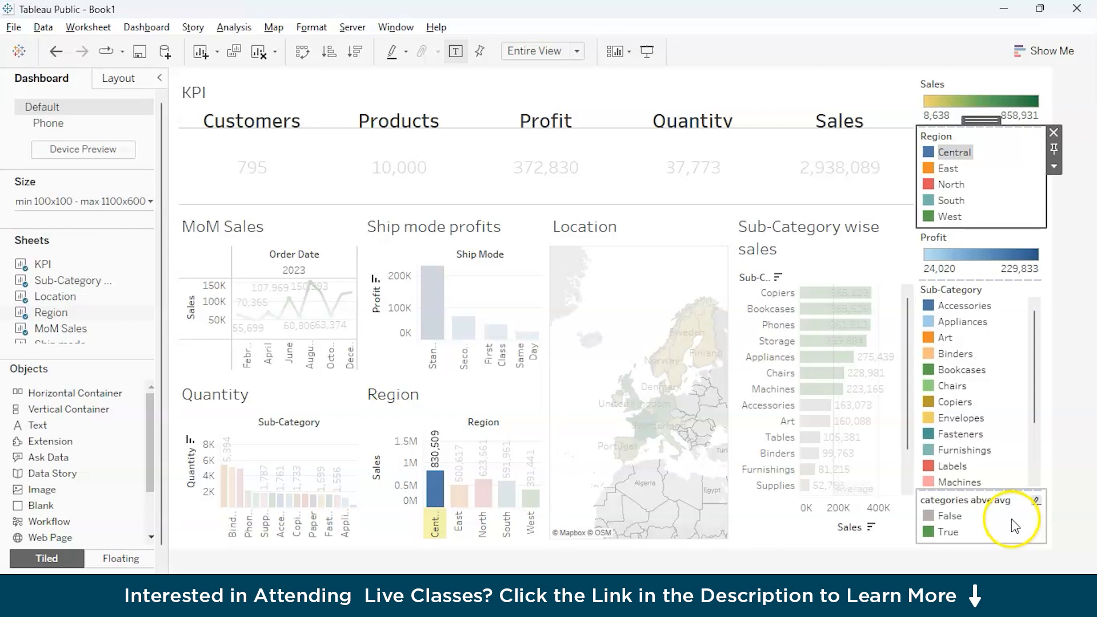
drag(1038, 377, 1053, 355)
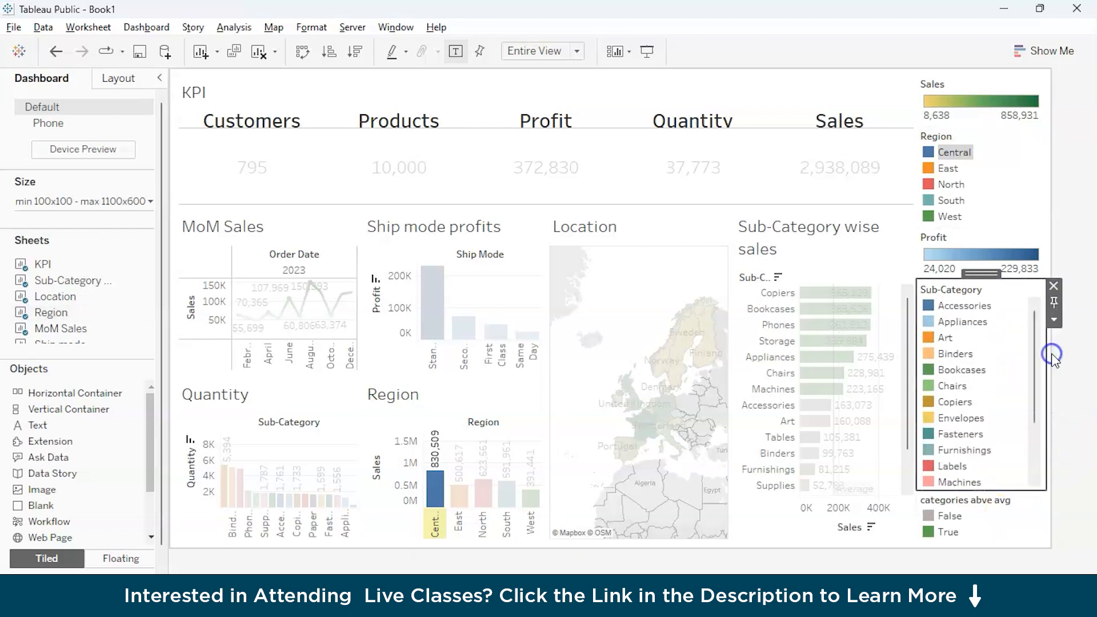
Redo the reverted layout changes to bring back MoM Sales and Sub-Category wise sales, and clear the Central highlight.
click(941, 152)
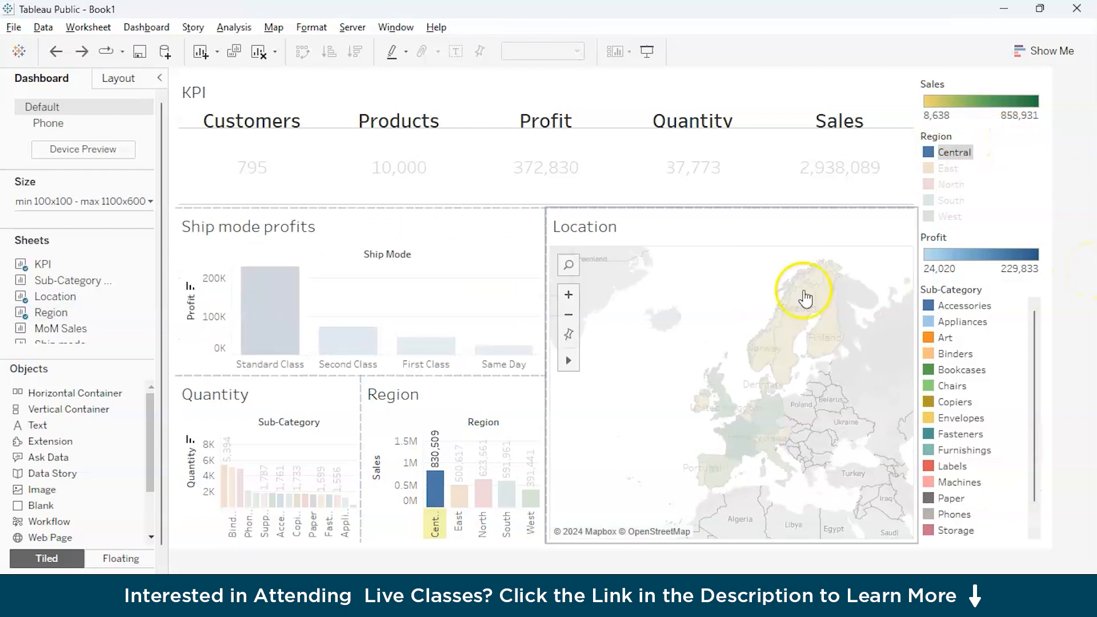
click(92, 53)
click(93, 52)
click(646, 223)
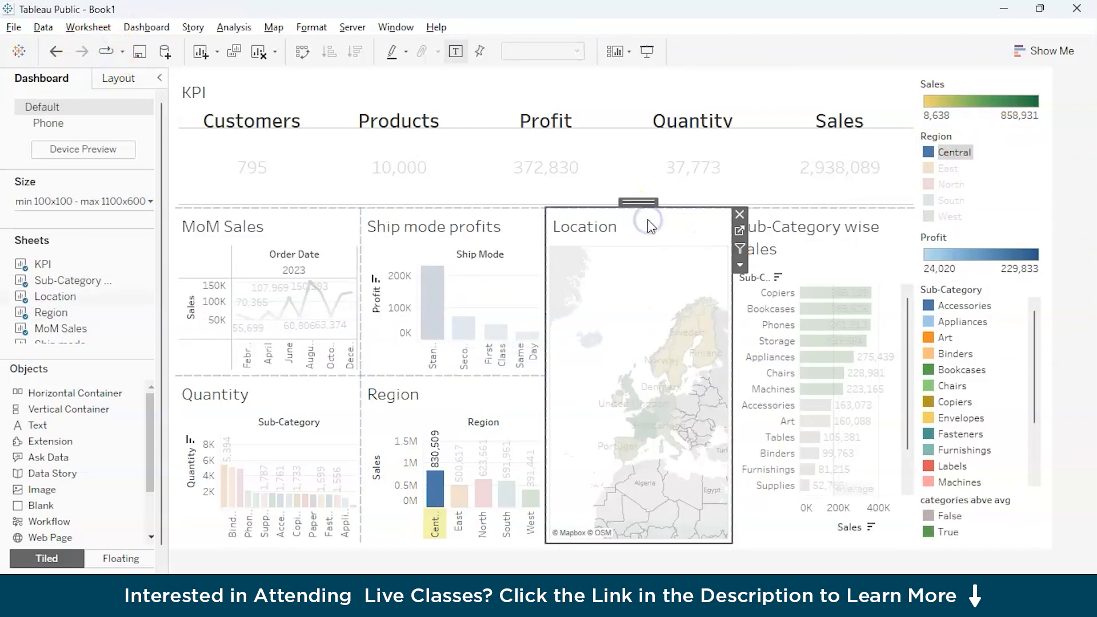
click(1038, 140)
scroll(981, 416, down, 1)
click(988, 519)
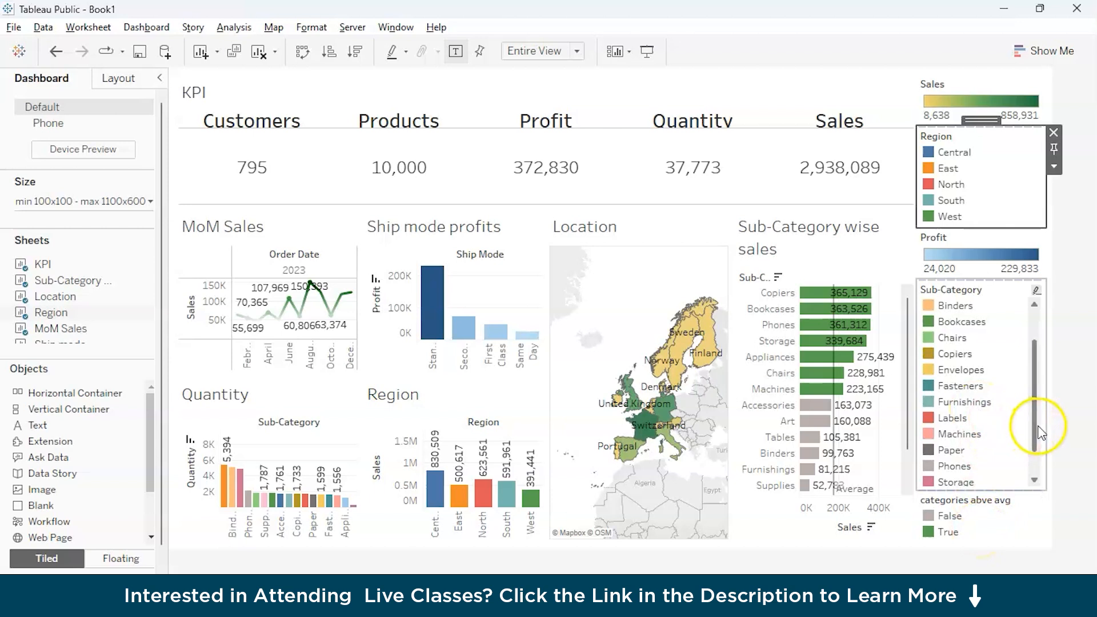
drag(1036, 421, 1053, 502)
Set the Location map to act as a filter for the other dashboard views.
click(703, 440)
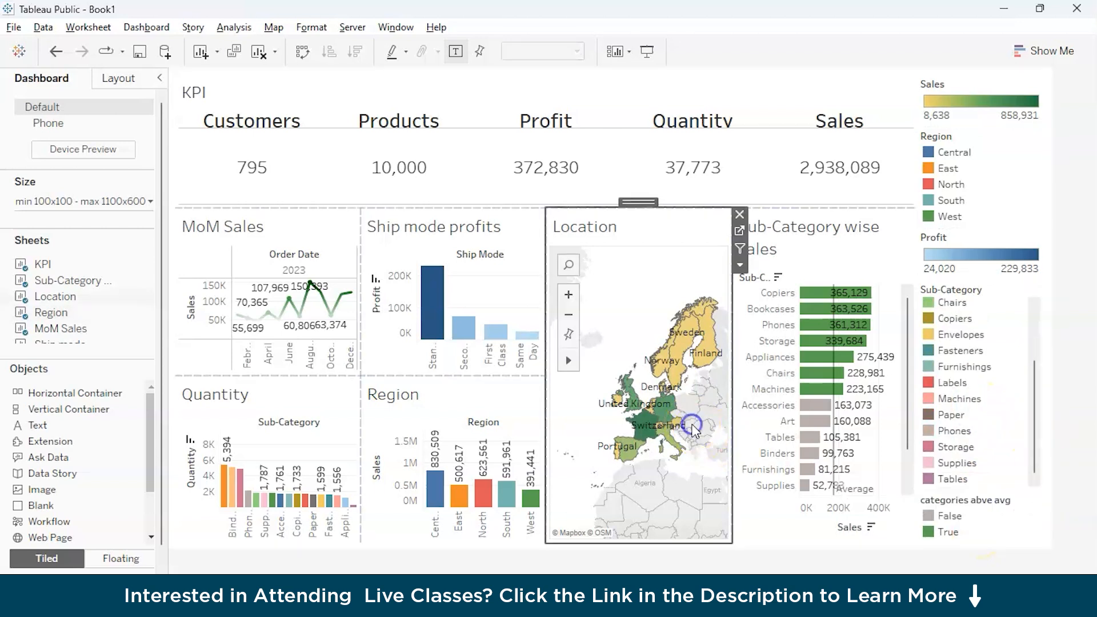
click(740, 263)
click(739, 260)
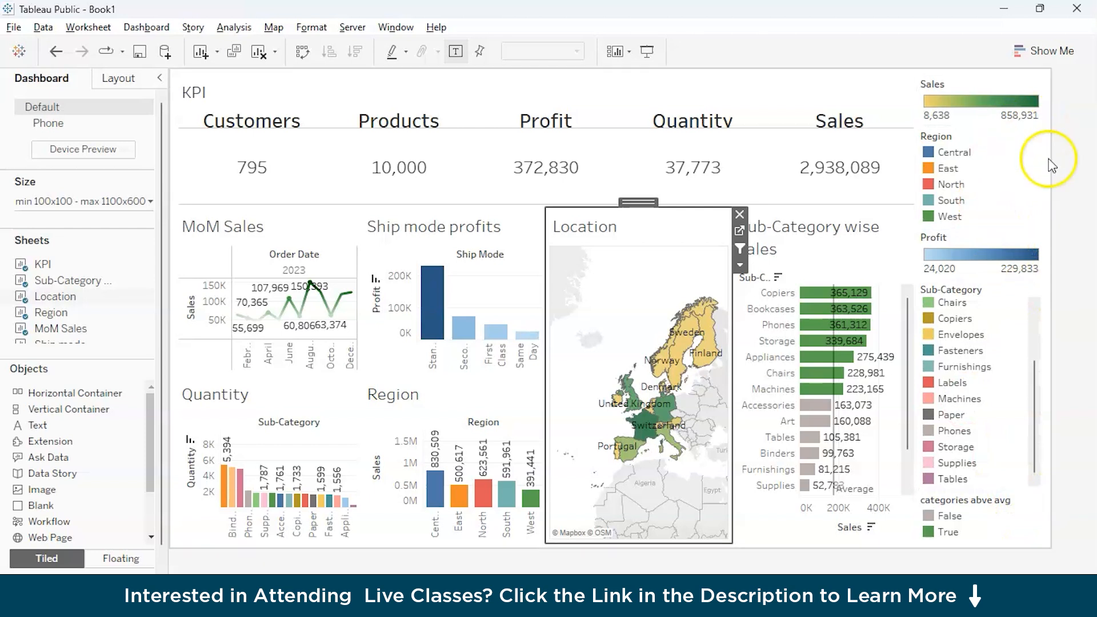
Filter the dashboard by Switzerland and by Finland on the Location map, and check the profit and quantity KPIs.
mouse_move(654, 432)
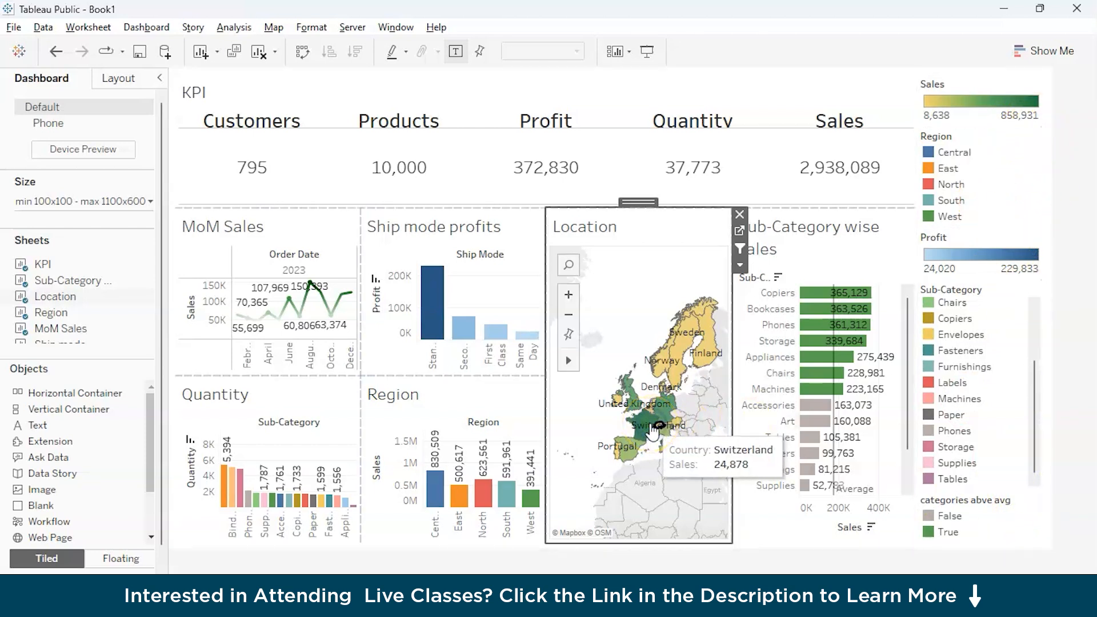
click(653, 432)
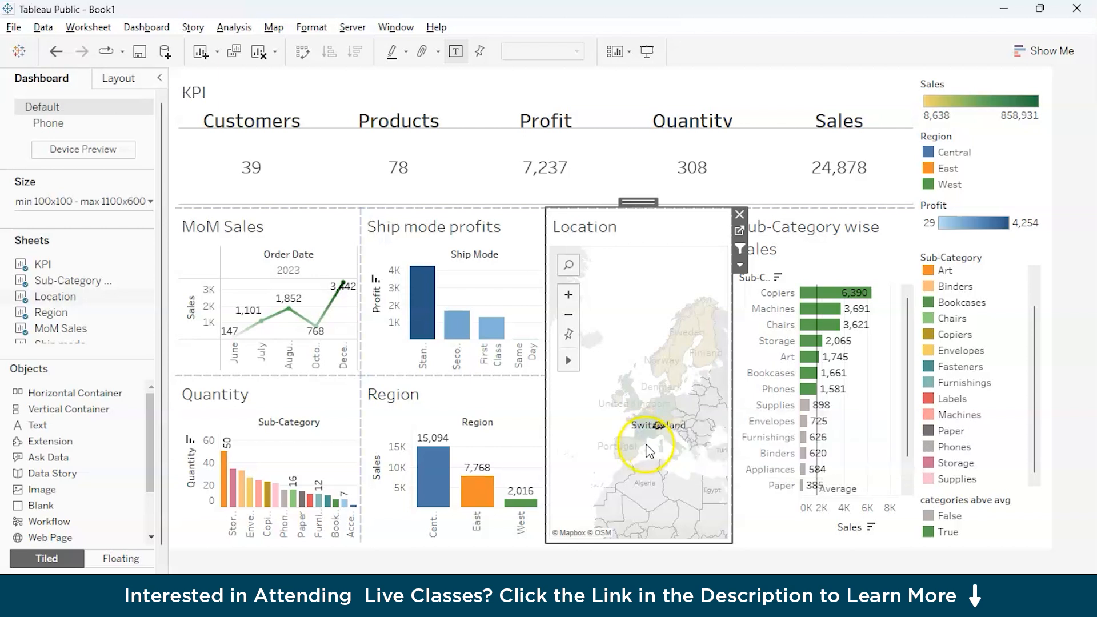
click(699, 359)
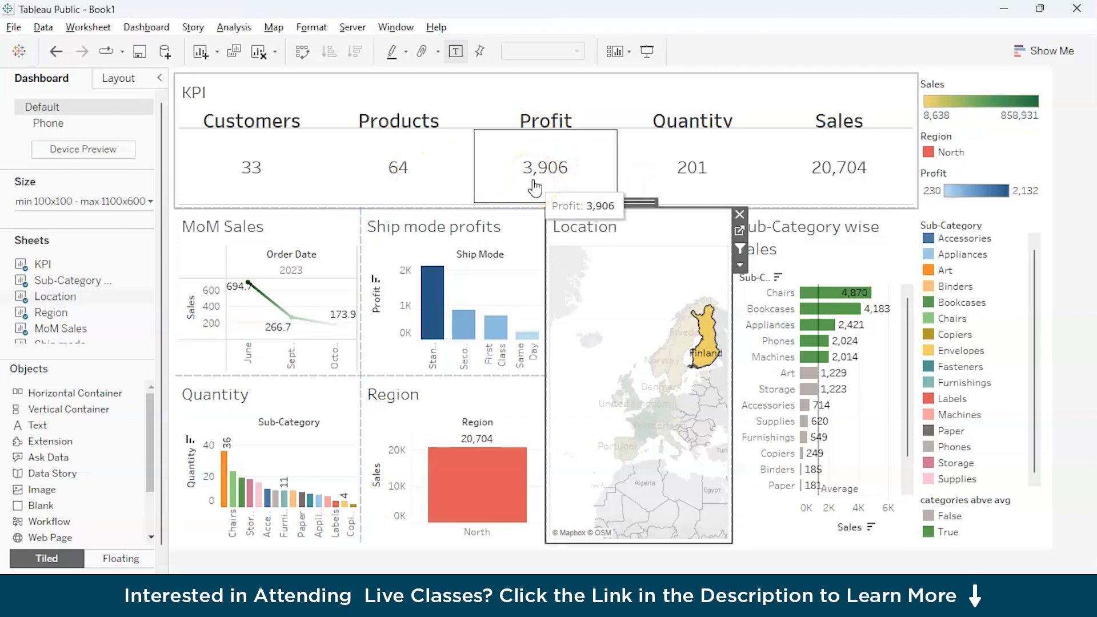
click(699, 166)
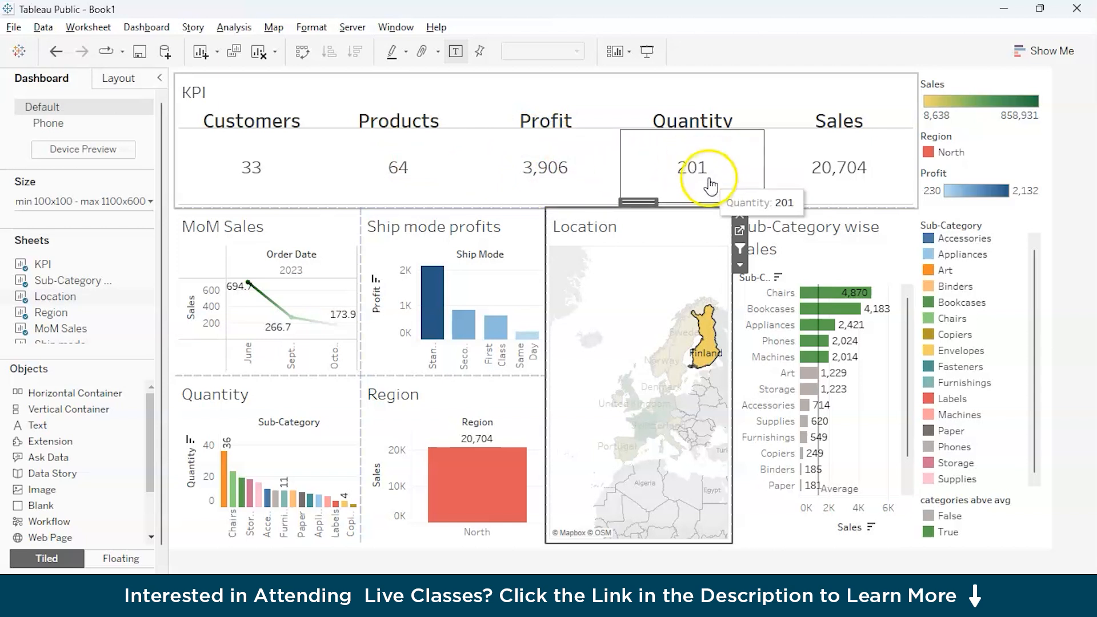